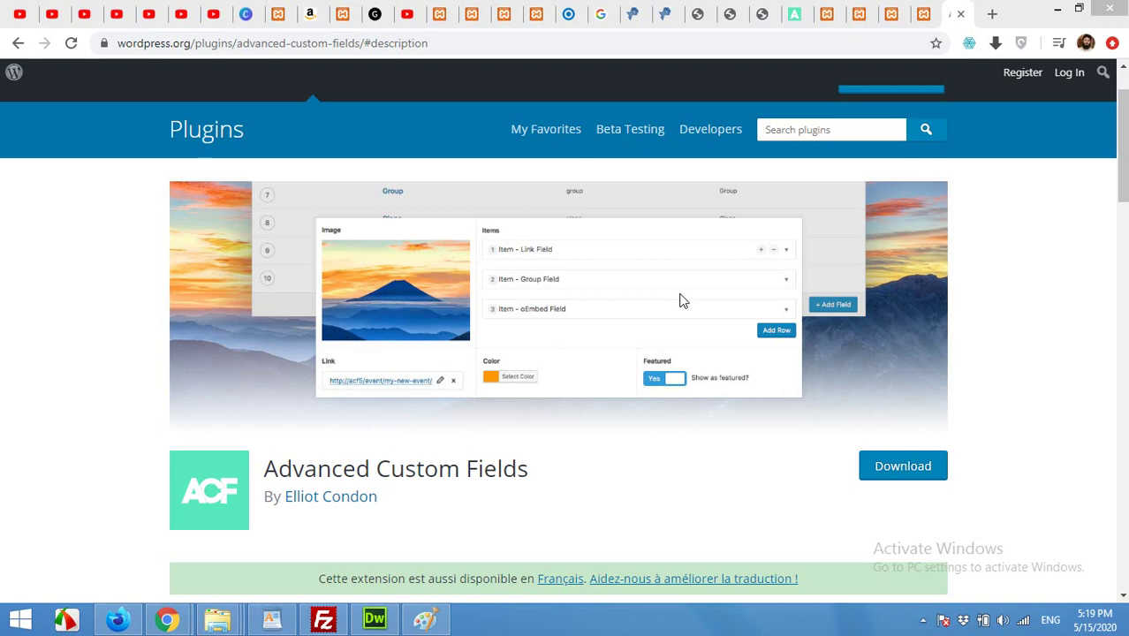
Step: Reload the local site's Edit Post screen and review the post title and sample description
left_click(862, 15)
scroll(645, 358, "up", 2)
scroll(644, 356, "up", 2)
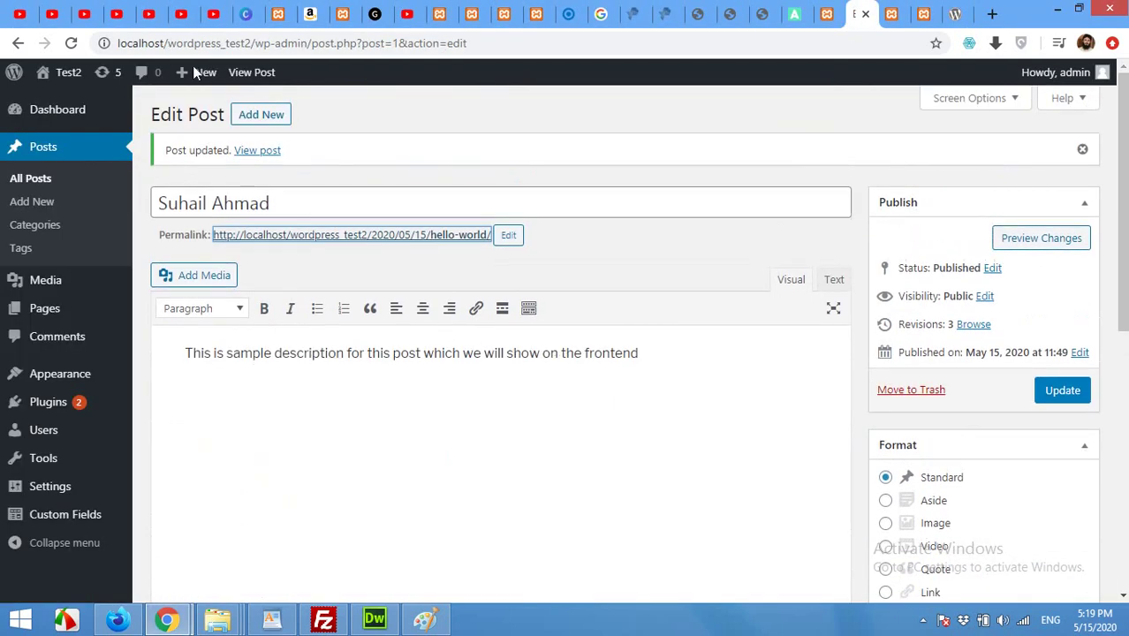
left_click(71, 43)
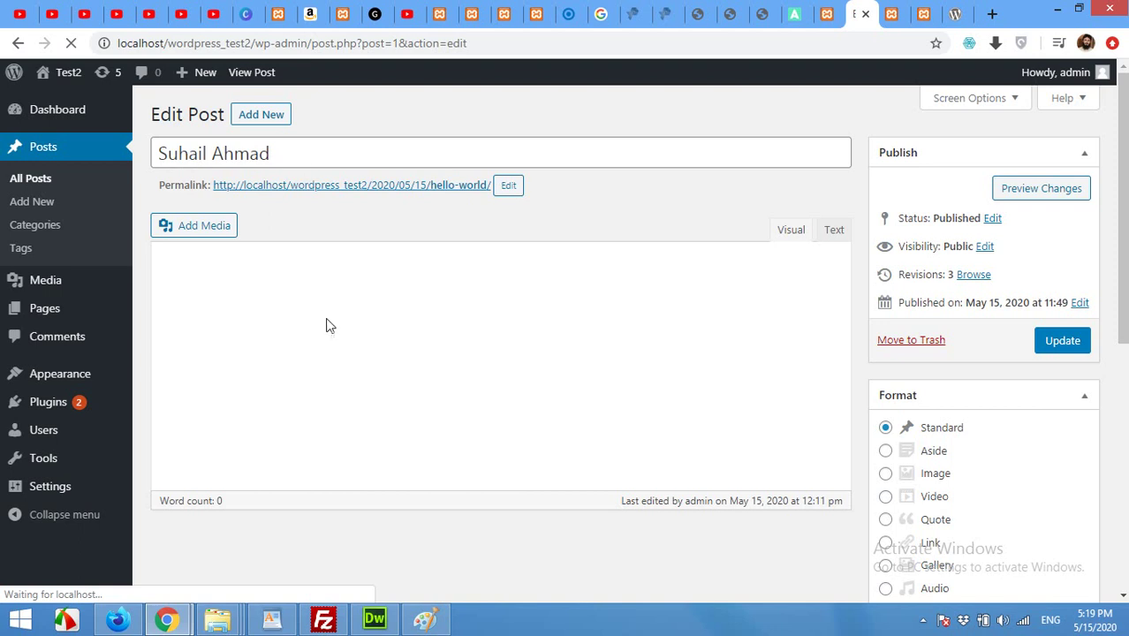
scroll(405, 328, "down", 1)
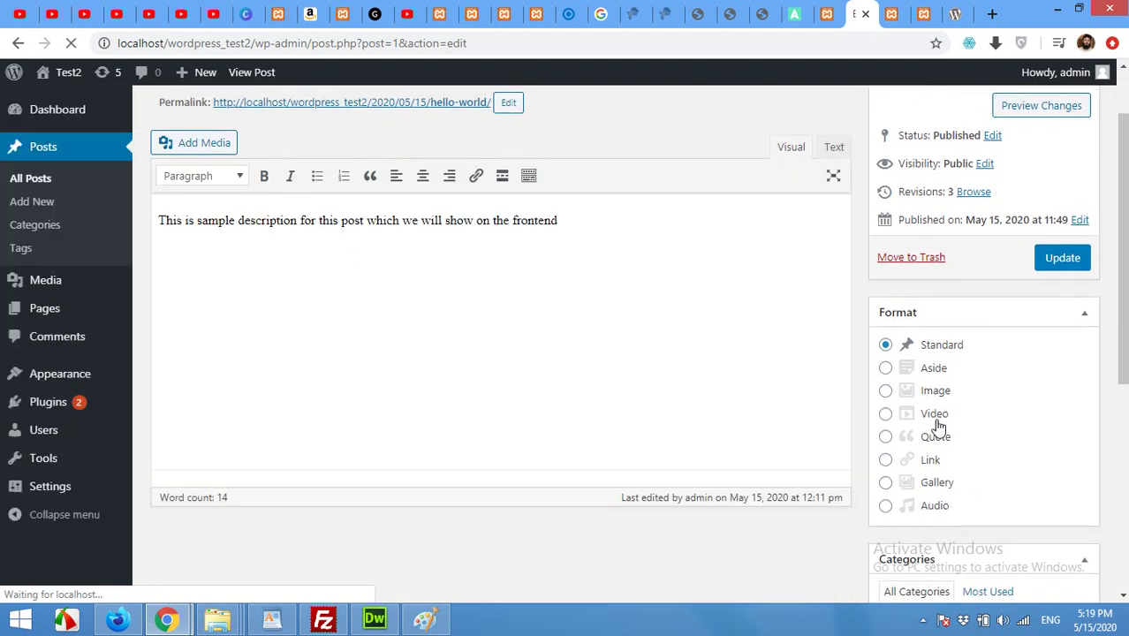
scroll(942, 455, "down", 3)
scroll(947, 462, "down", 2)
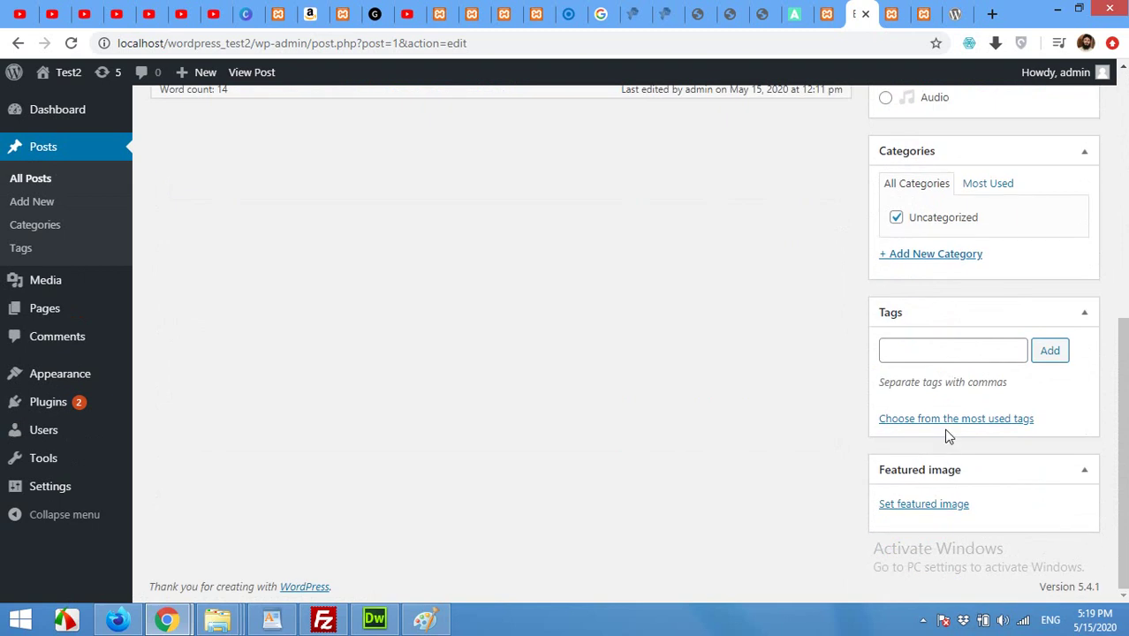
scroll(875, 469, "up", 6)
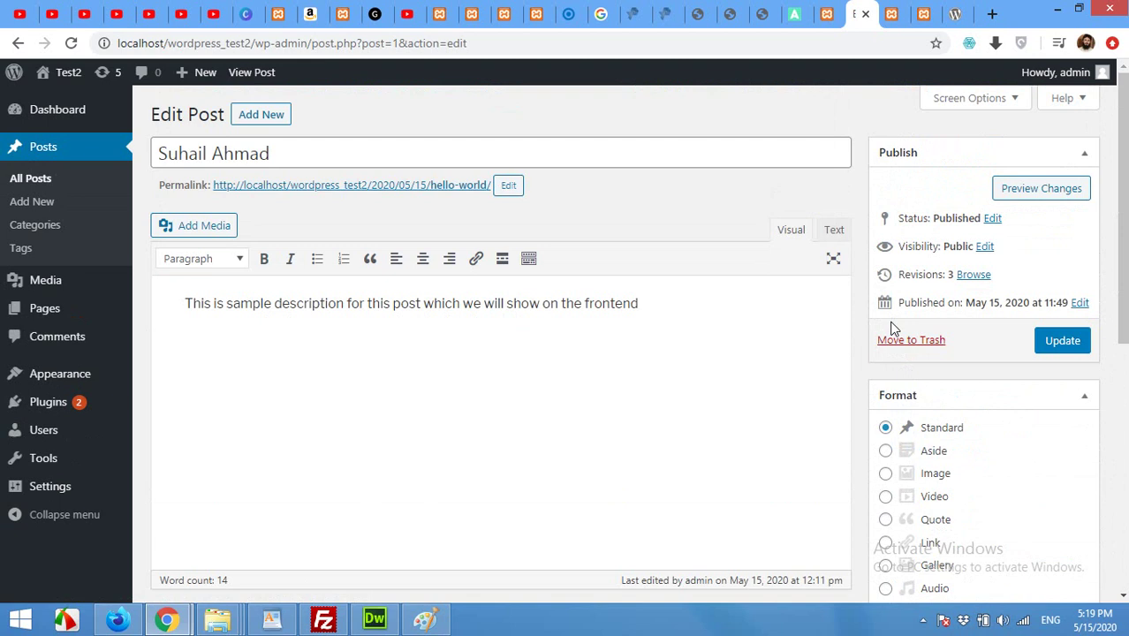
scroll(884, 336, "down", 4)
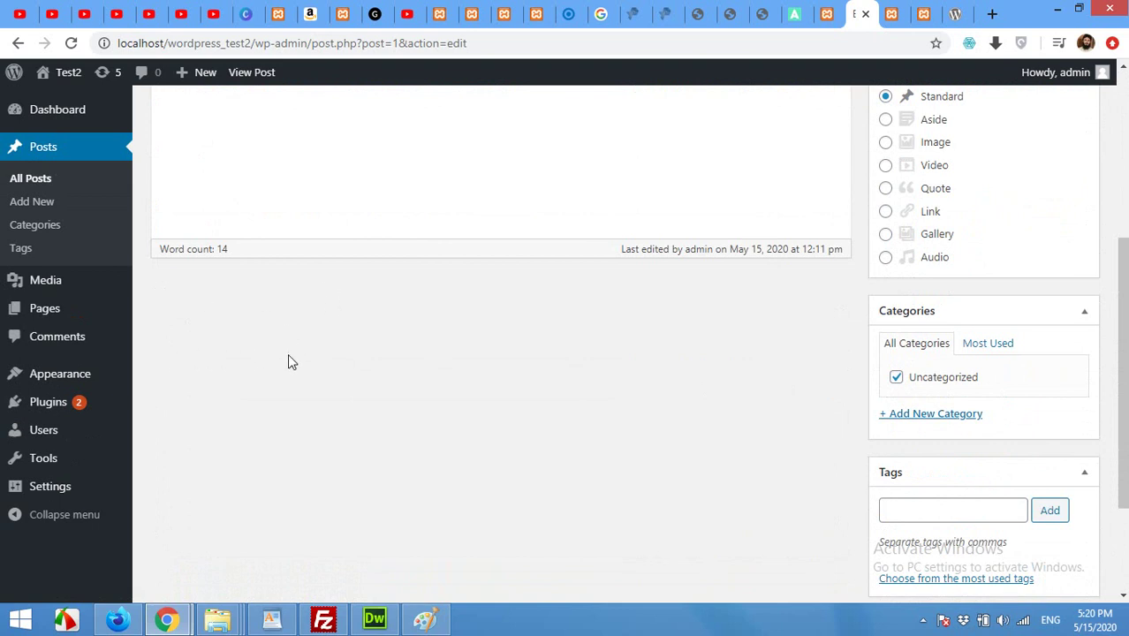
scroll(371, 385, "up", 5)
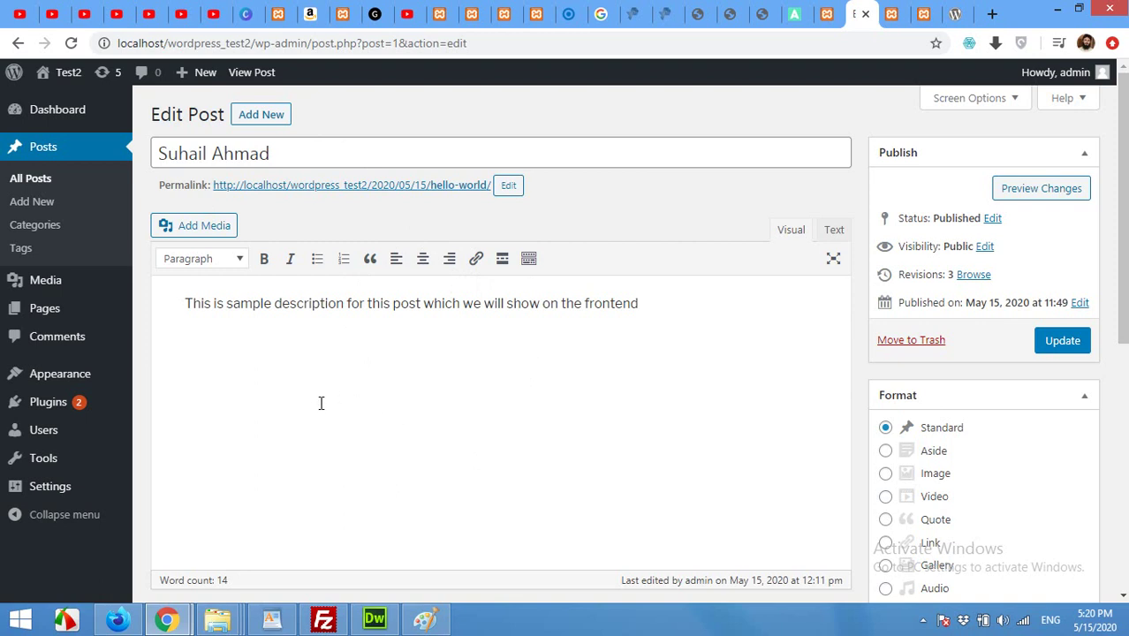
Step: Find 'advanced custom fields' under Plugins > Add New, then install and activate it
left_click(824, 14)
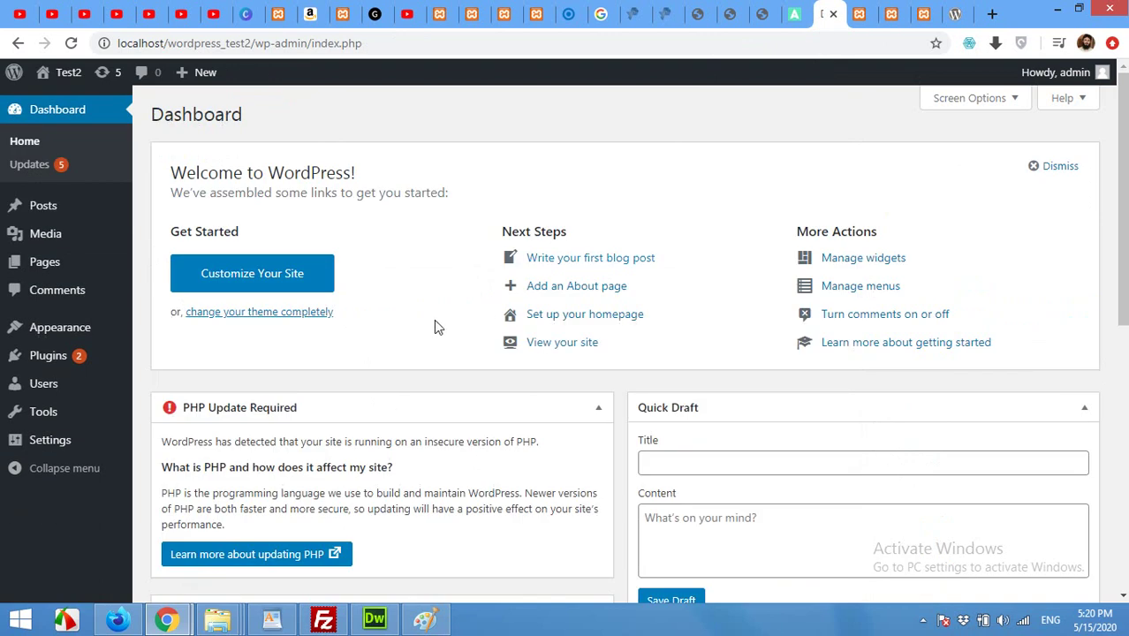
mouse_move(27, 366)
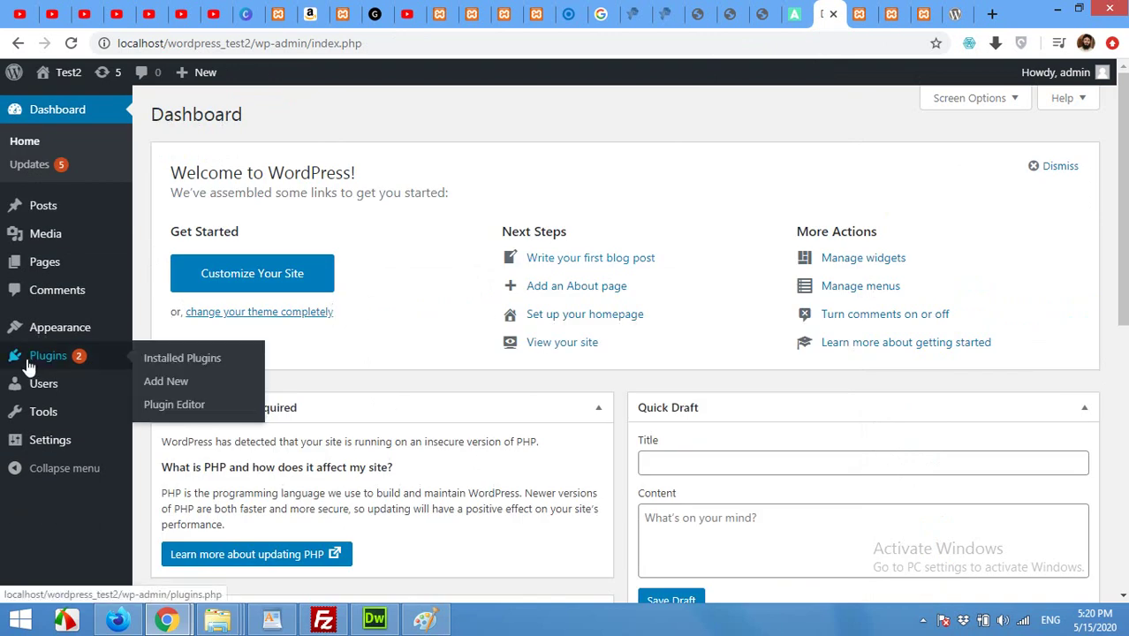
left_click(168, 390)
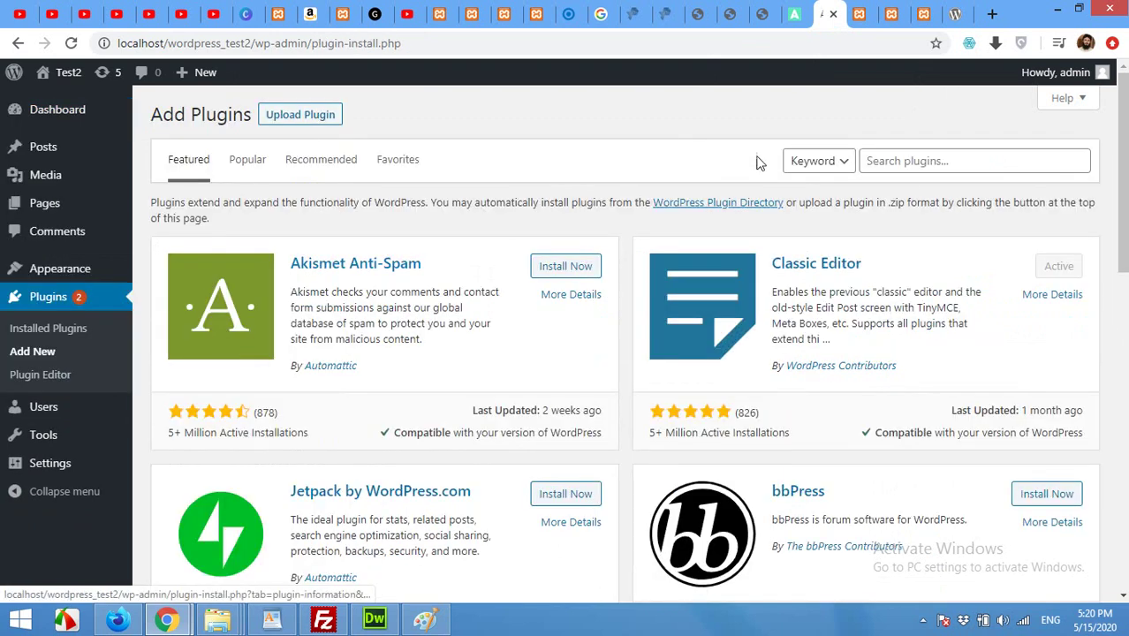
left_click(913, 162)
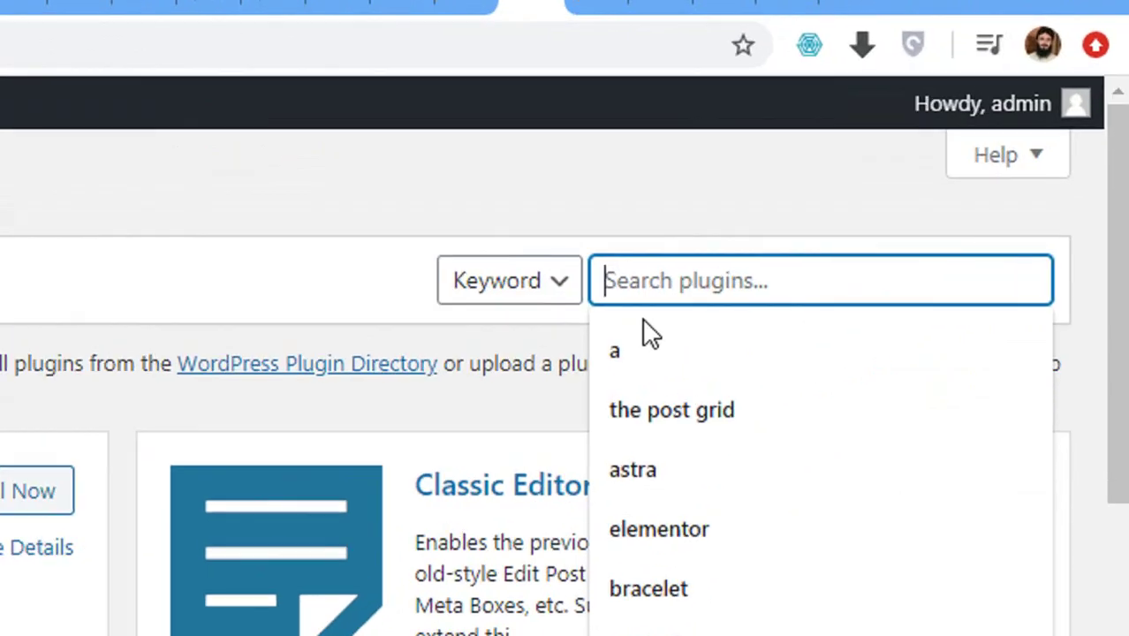
type("ad")
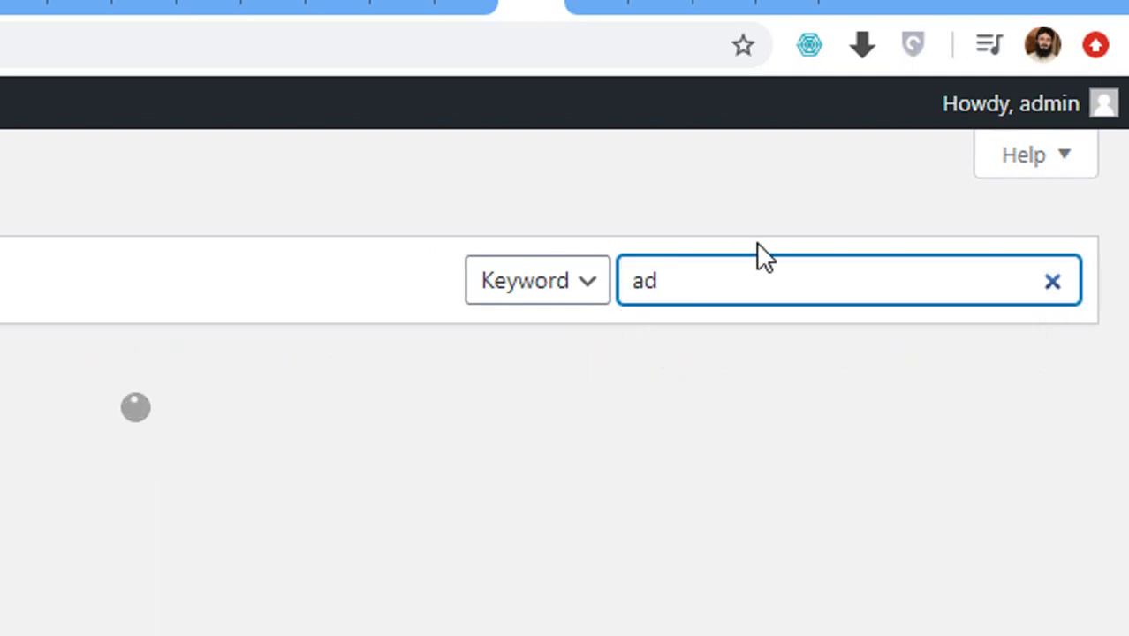
type("vance")
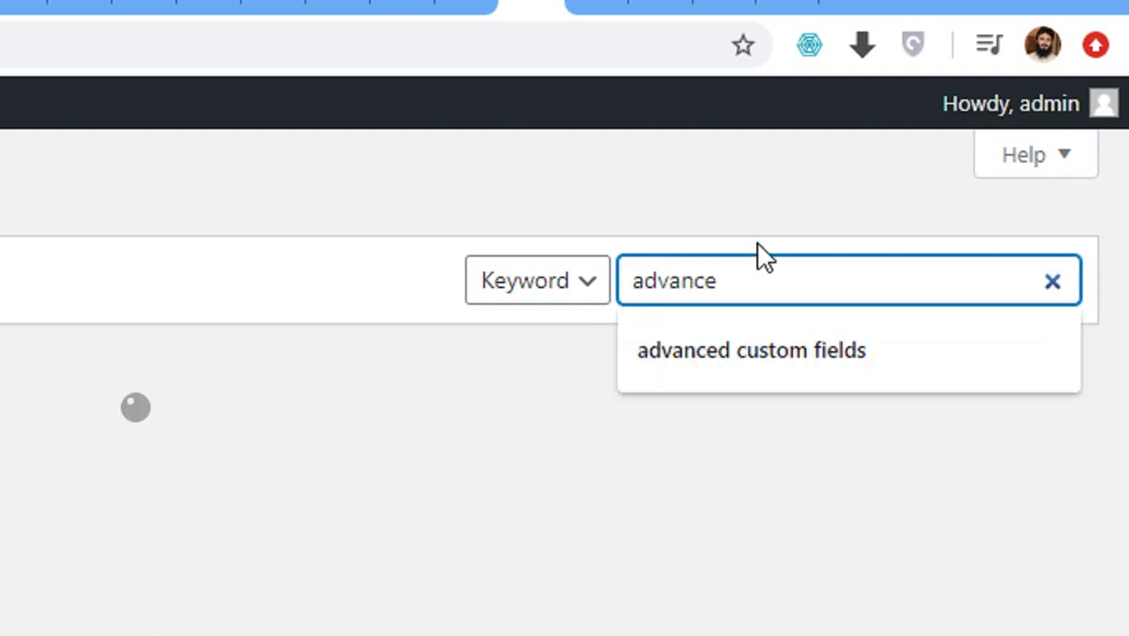
type("d custom fields")
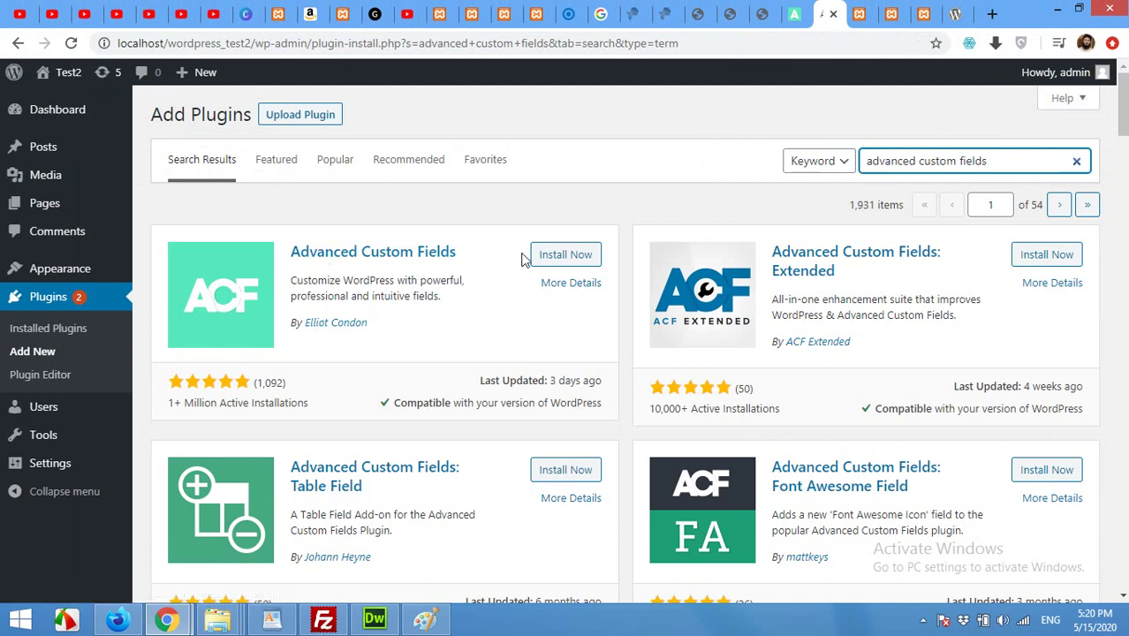
left_click(552, 256)
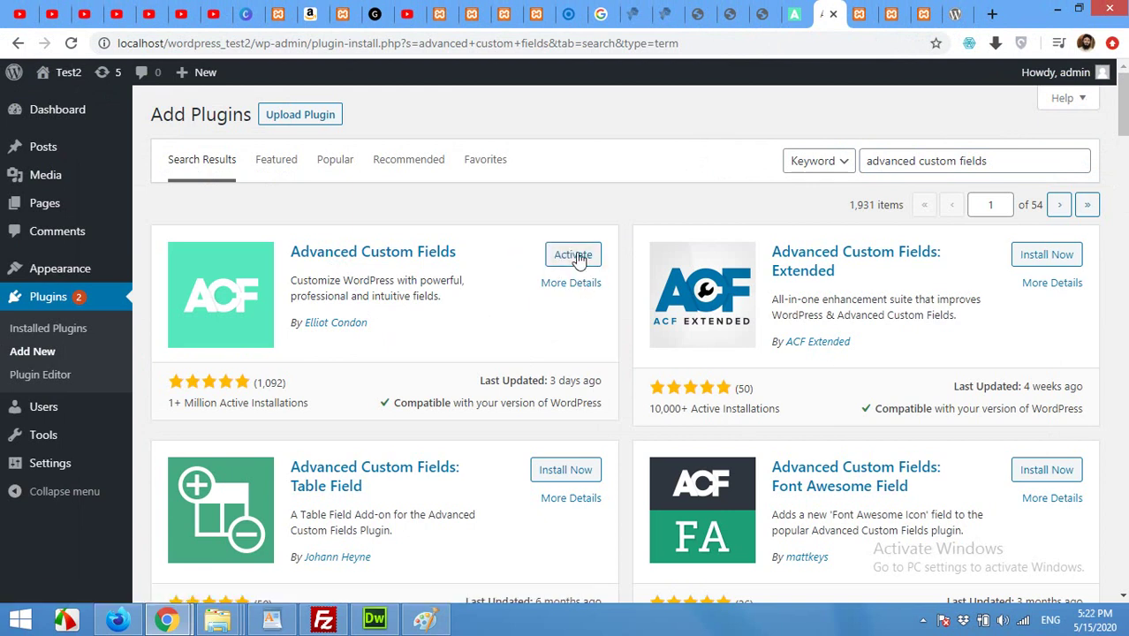
left_click(579, 256)
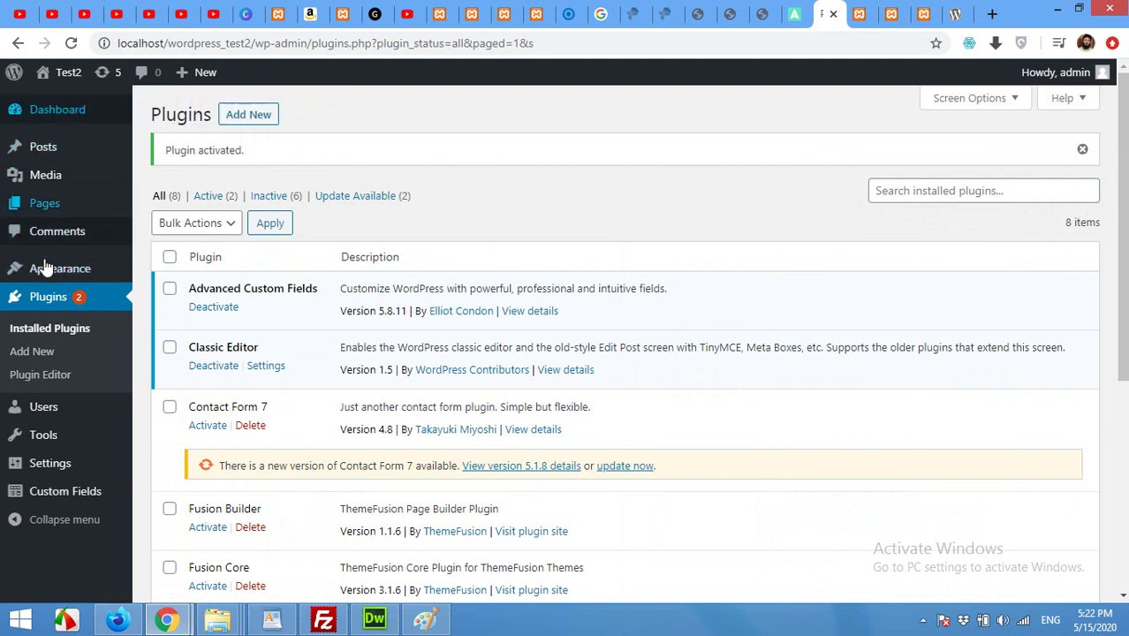
mouse_move(63, 508)
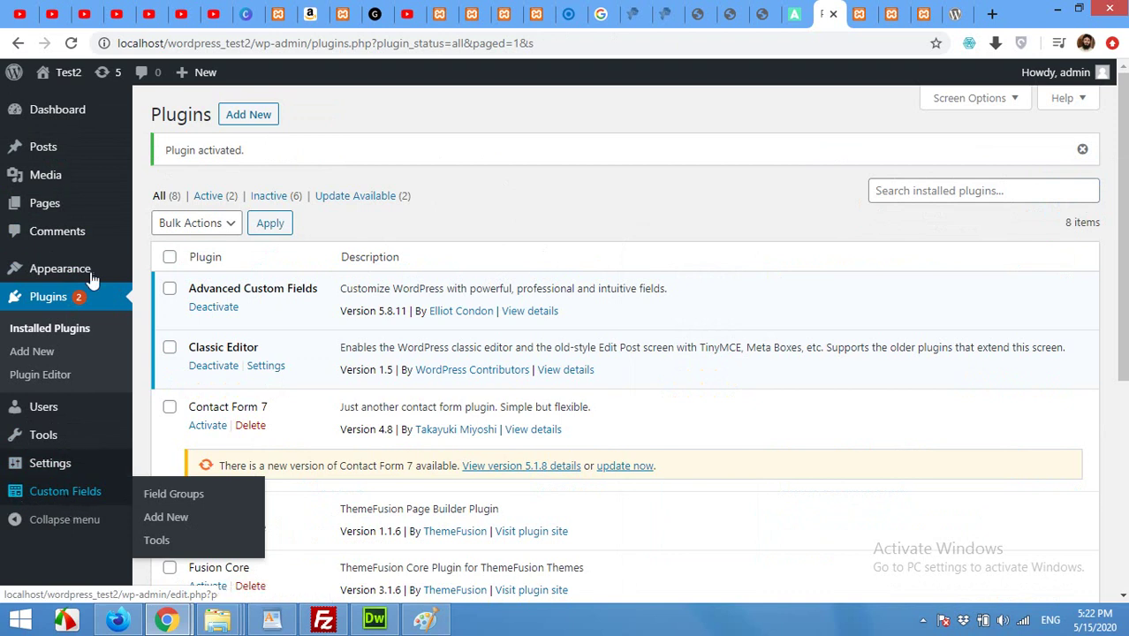
left_click(861, 11)
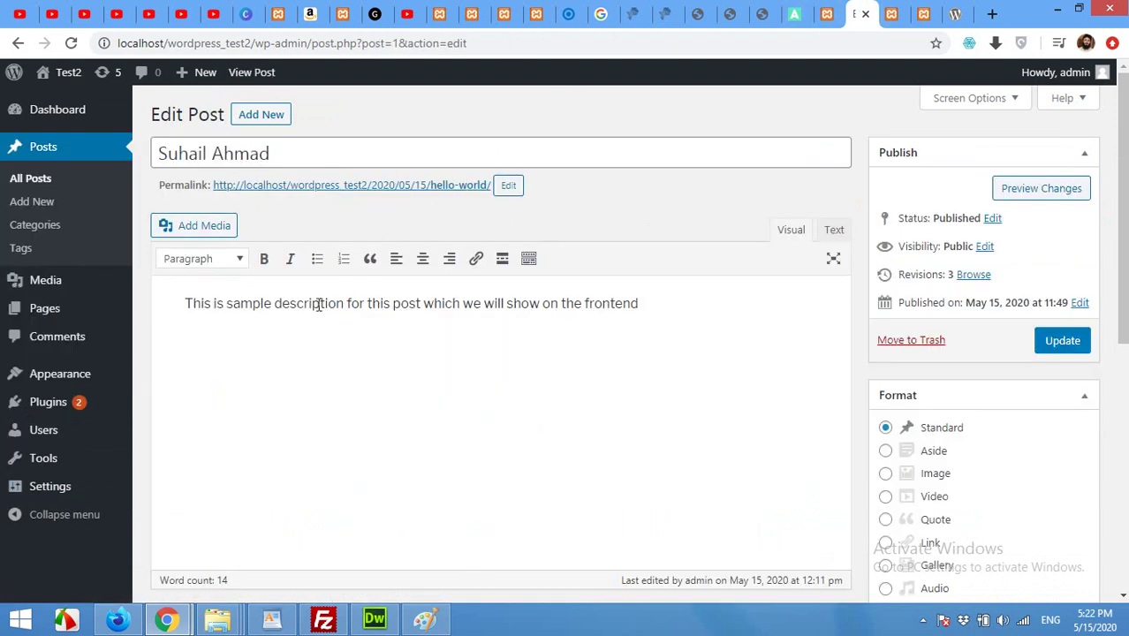
scroll(389, 309, "down", 2)
scroll(412, 317, "up", 2)
scroll(341, 380, "down", 5)
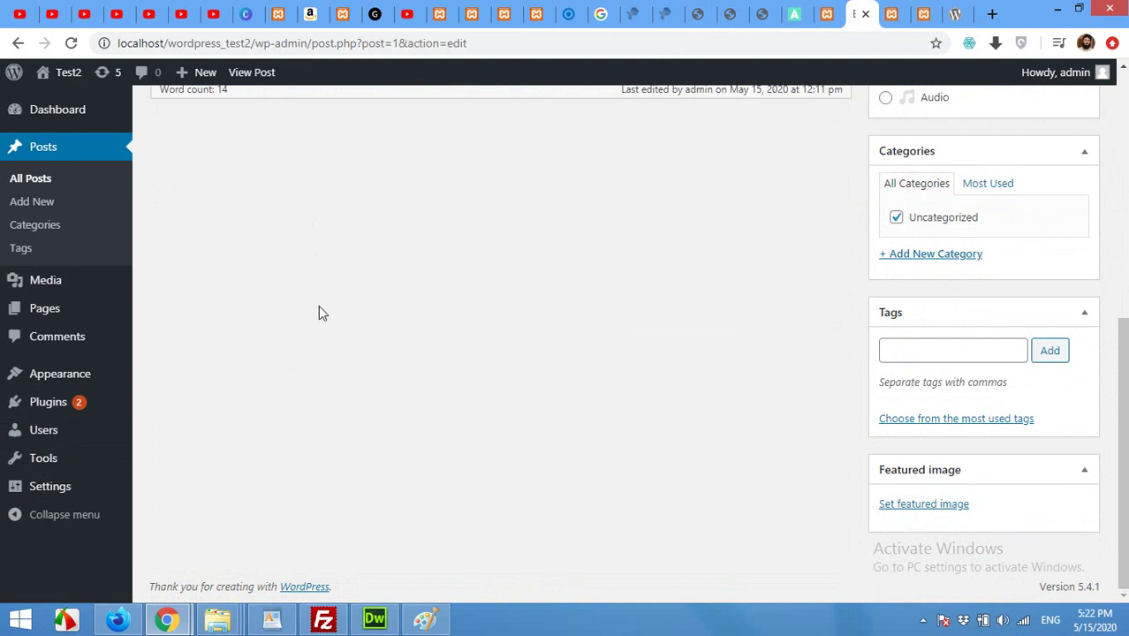
scroll(319, 308, "up", 1)
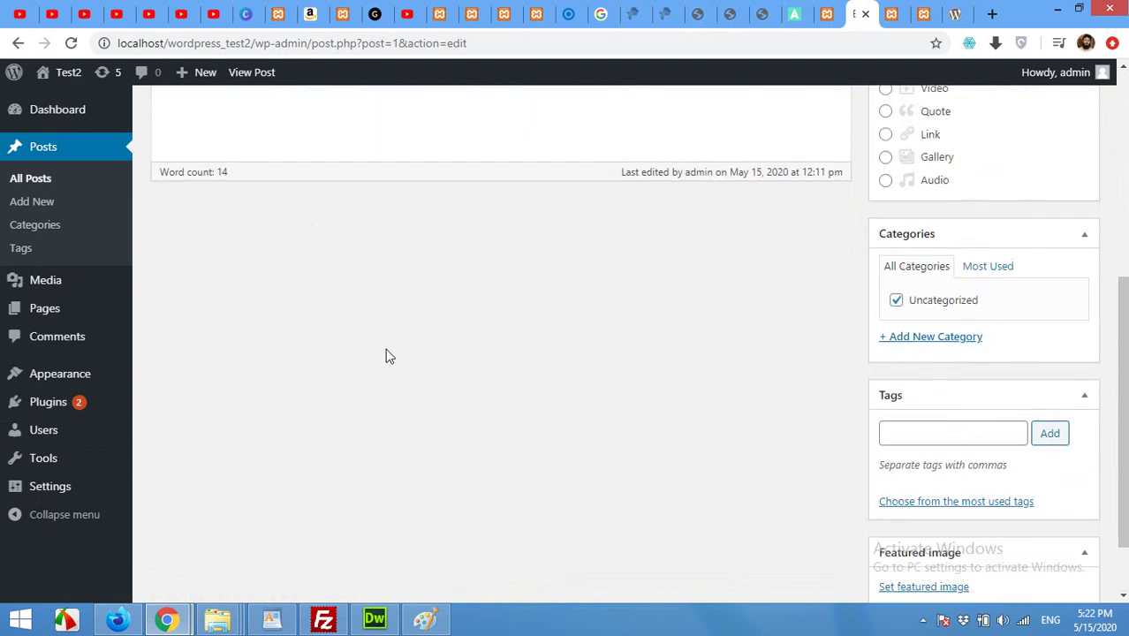
left_click(827, 14)
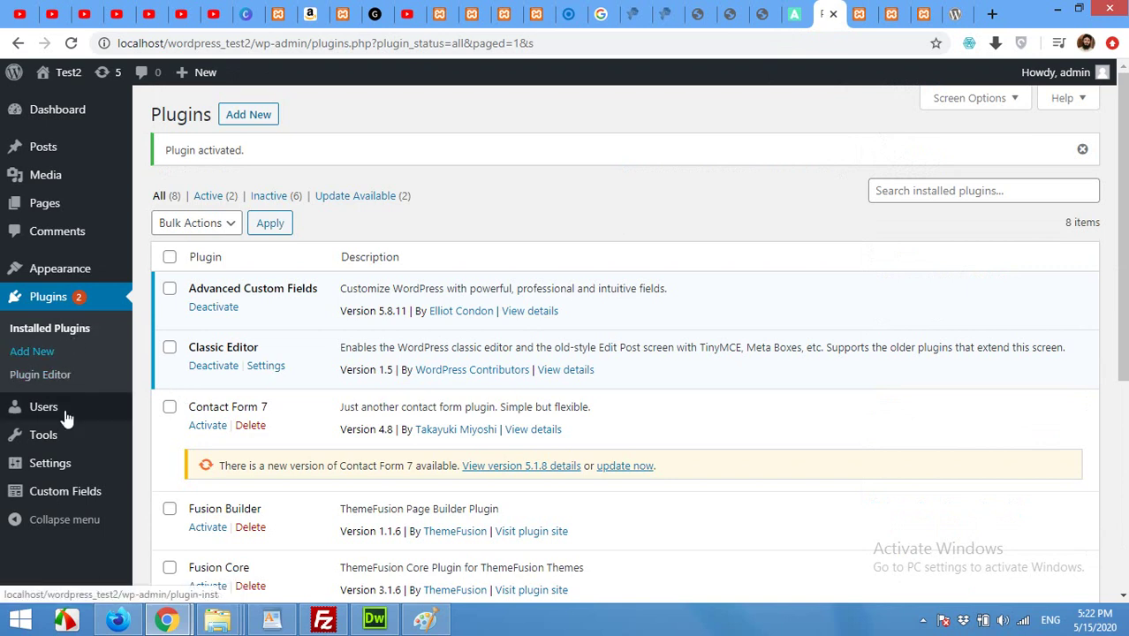
mouse_move(36, 500)
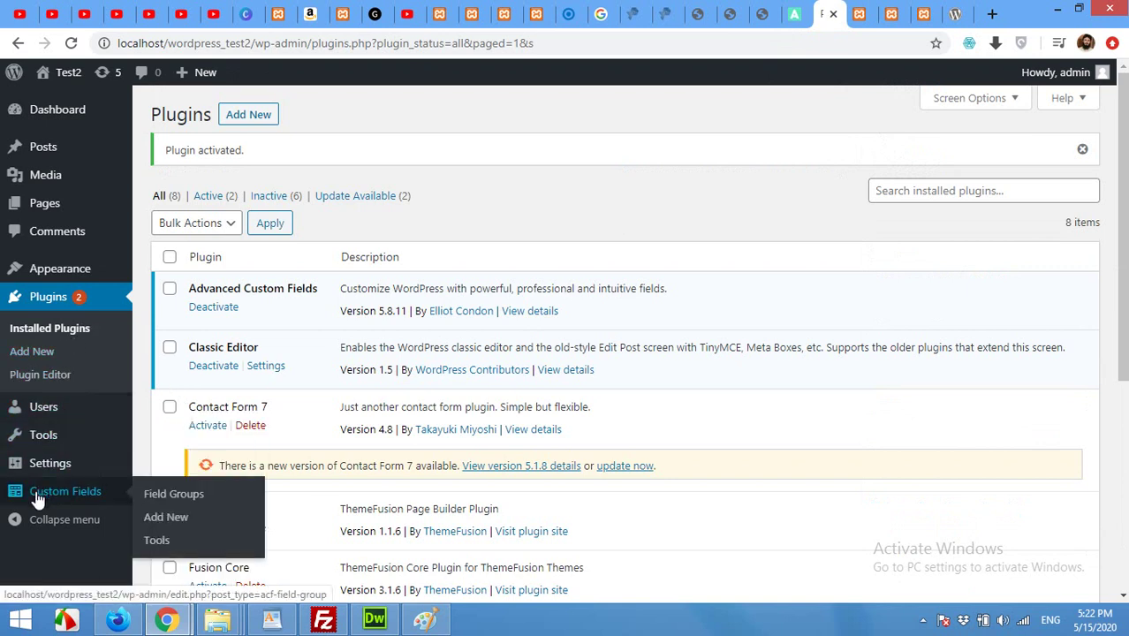
left_click(167, 528)
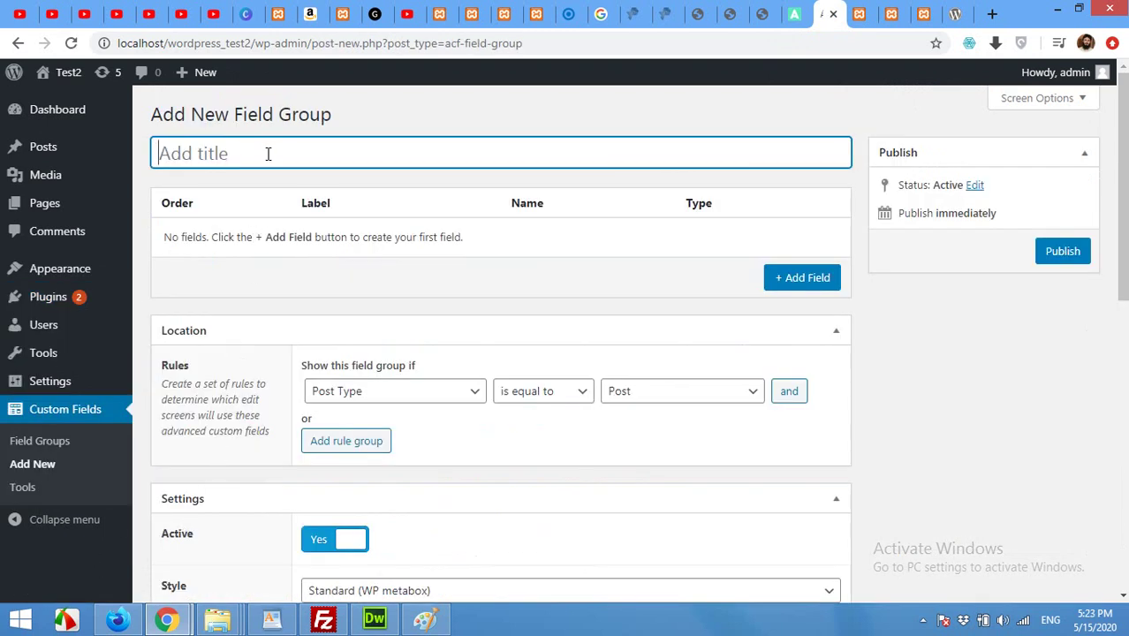
Step: Title the field group 'for posts' and keep the location rule Post Type is equal to Post
type("for p")
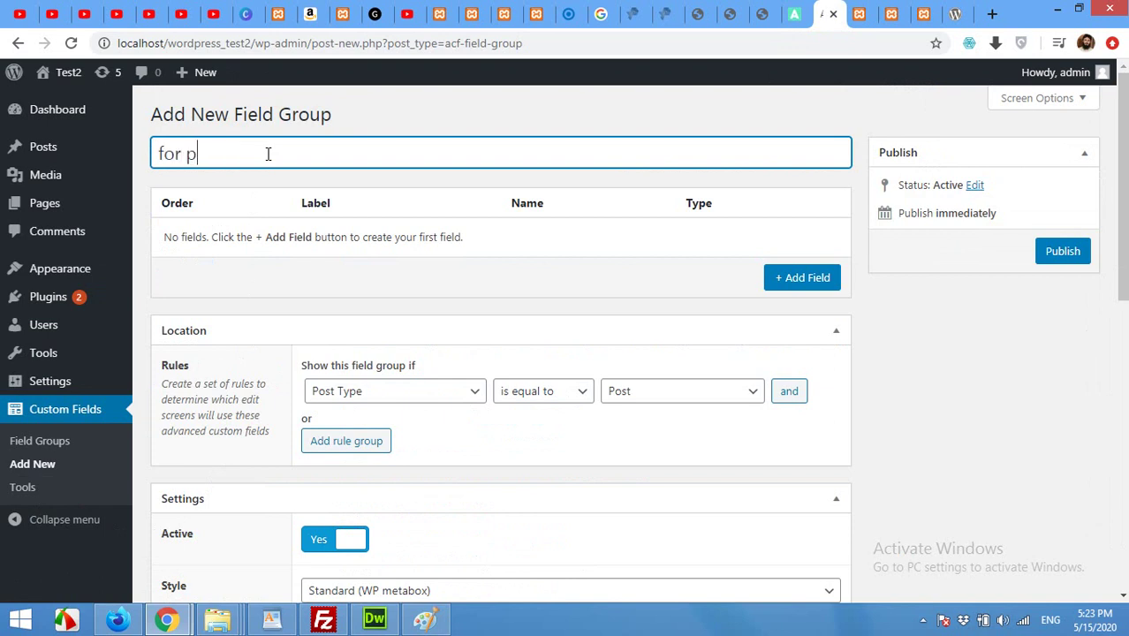
type("osts")
left_click(351, 398)
left_click(352, 396)
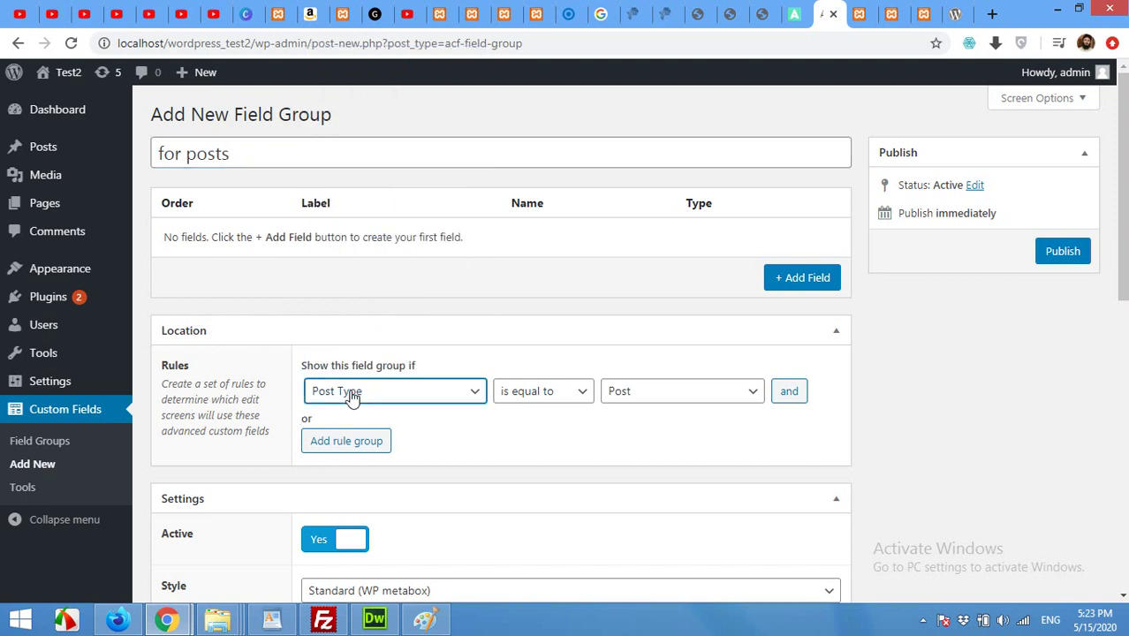
left_click(637, 395)
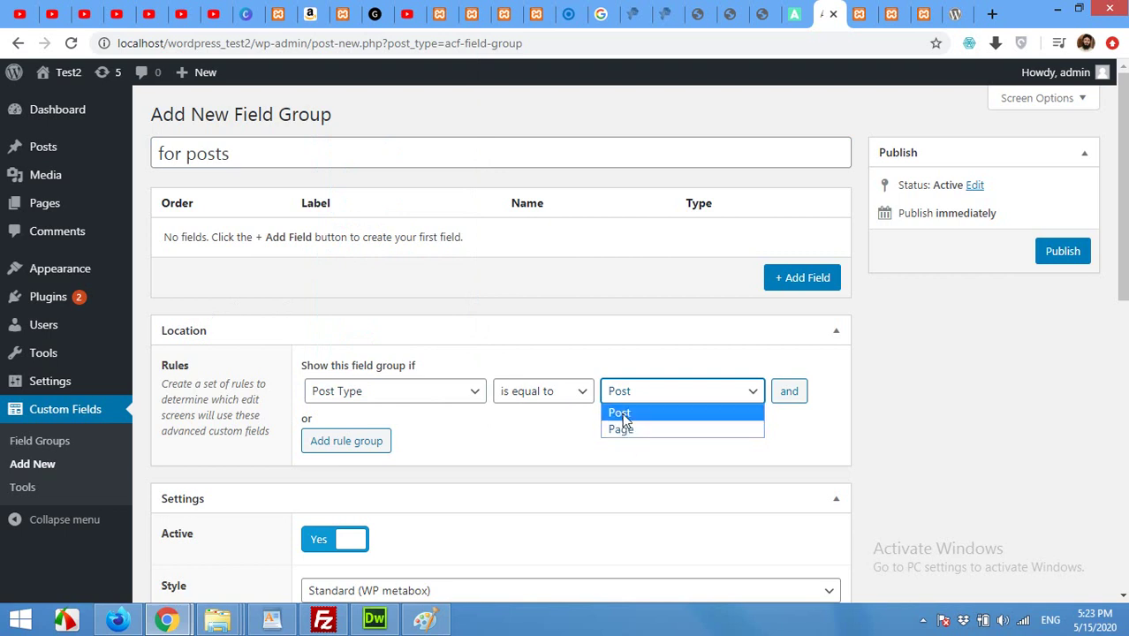
left_click(624, 414)
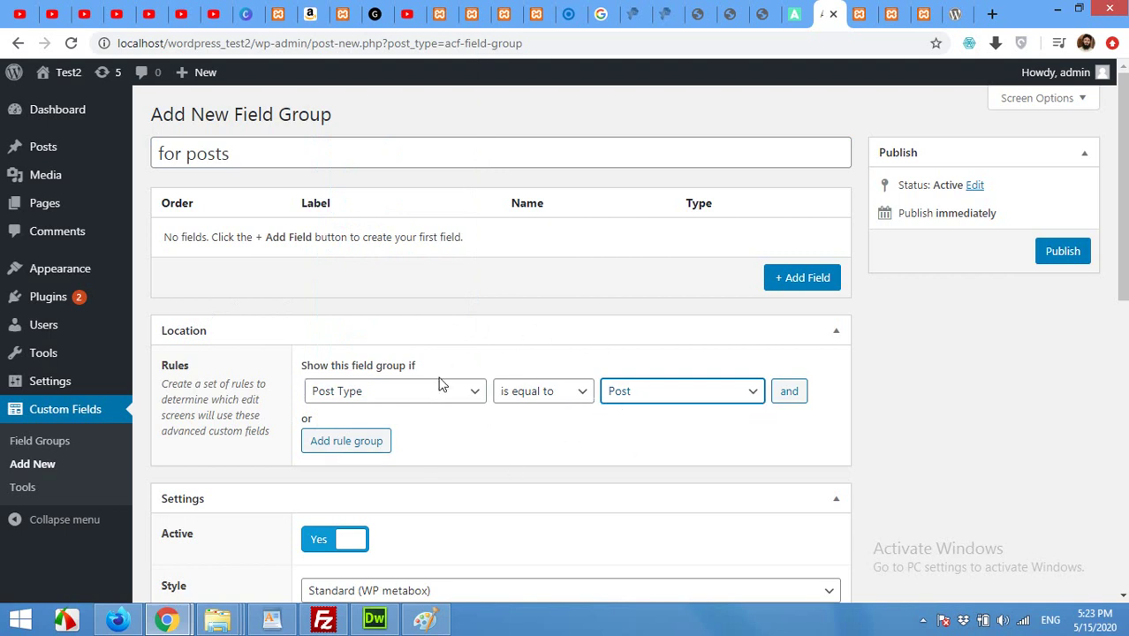
Step: Add a Text field labelled 'Designation' with the field name designation
left_click(792, 281)
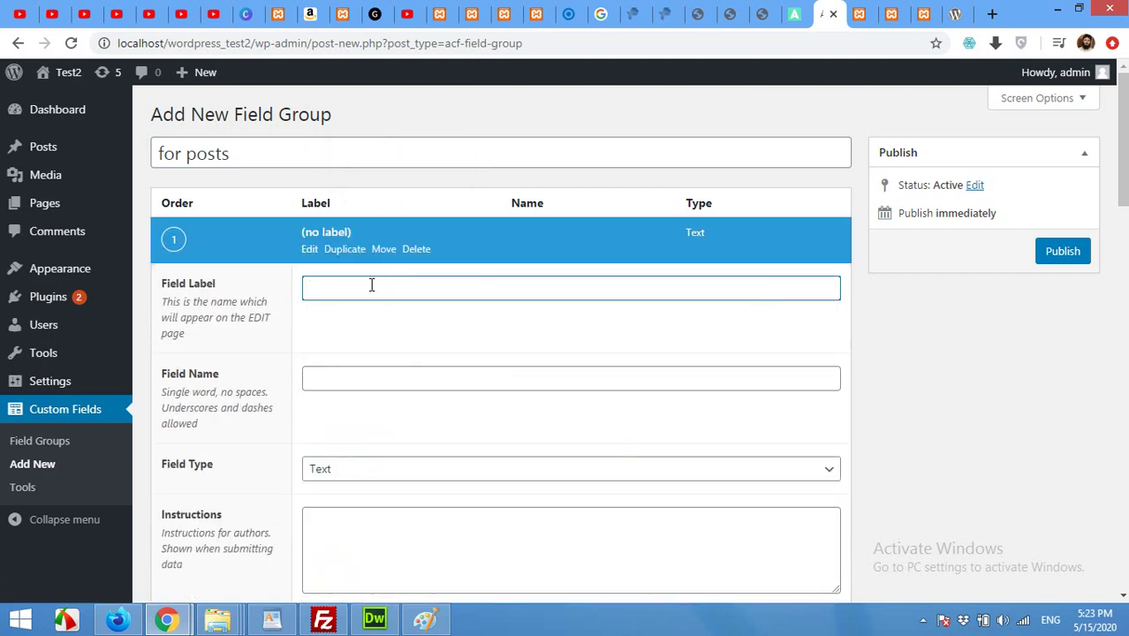
type("Designation")
left_click(423, 379)
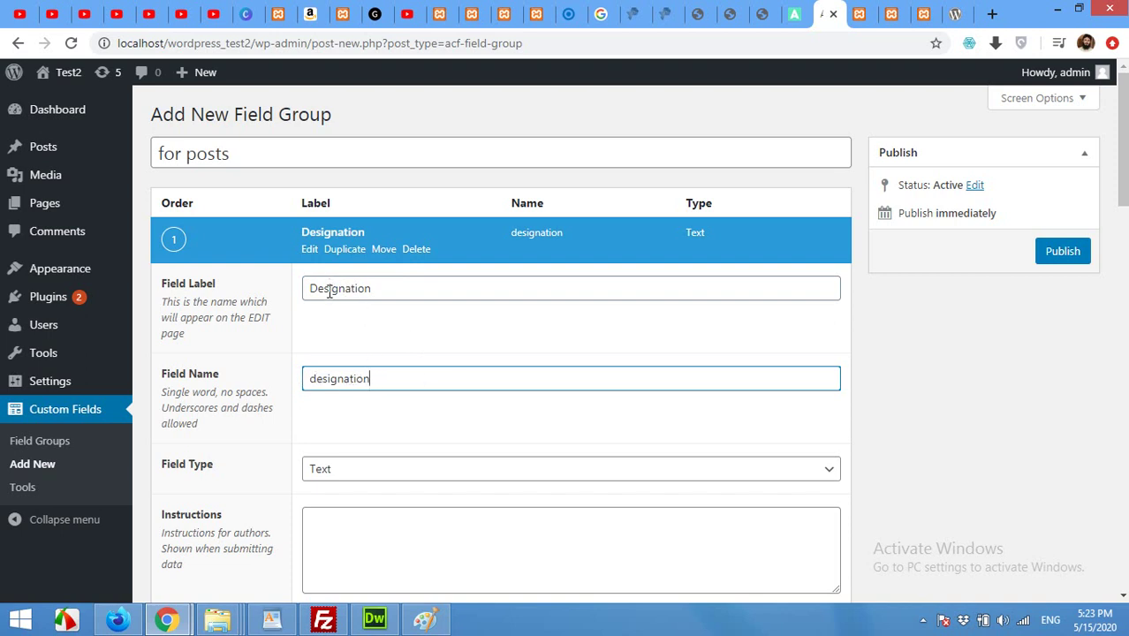
scroll(362, 345, "down", 1)
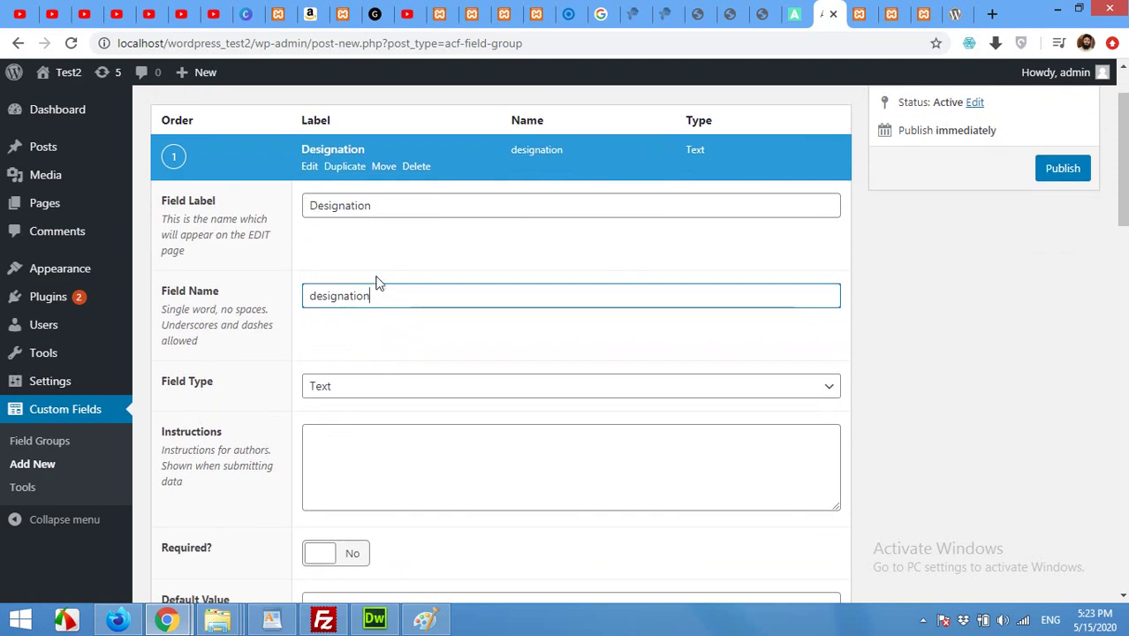
scroll(375, 285, "down", 1)
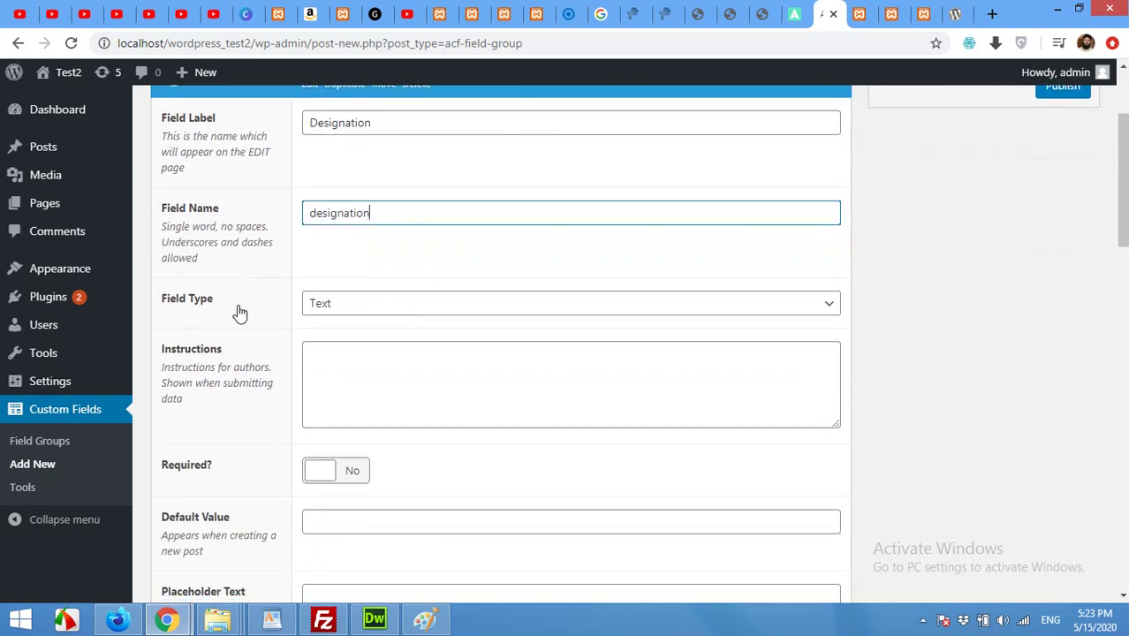
left_click(350, 305)
left_click(349, 305)
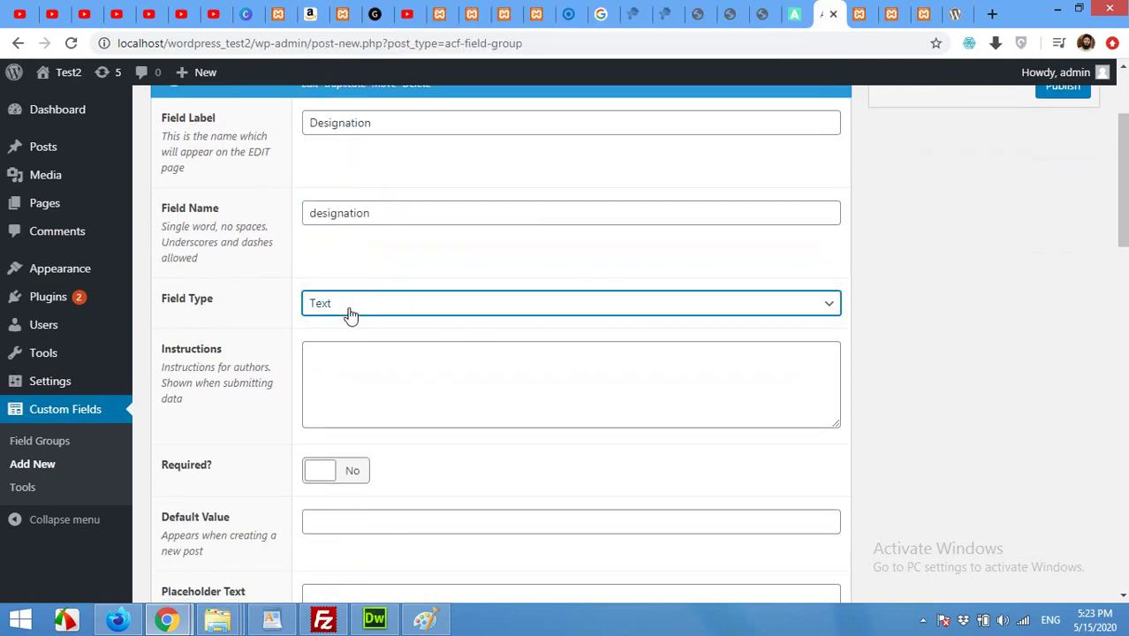
Step: Give it instructions 'Please upload the profile picture', make it required, and set placeholder 'CEO'
left_click(383, 378)
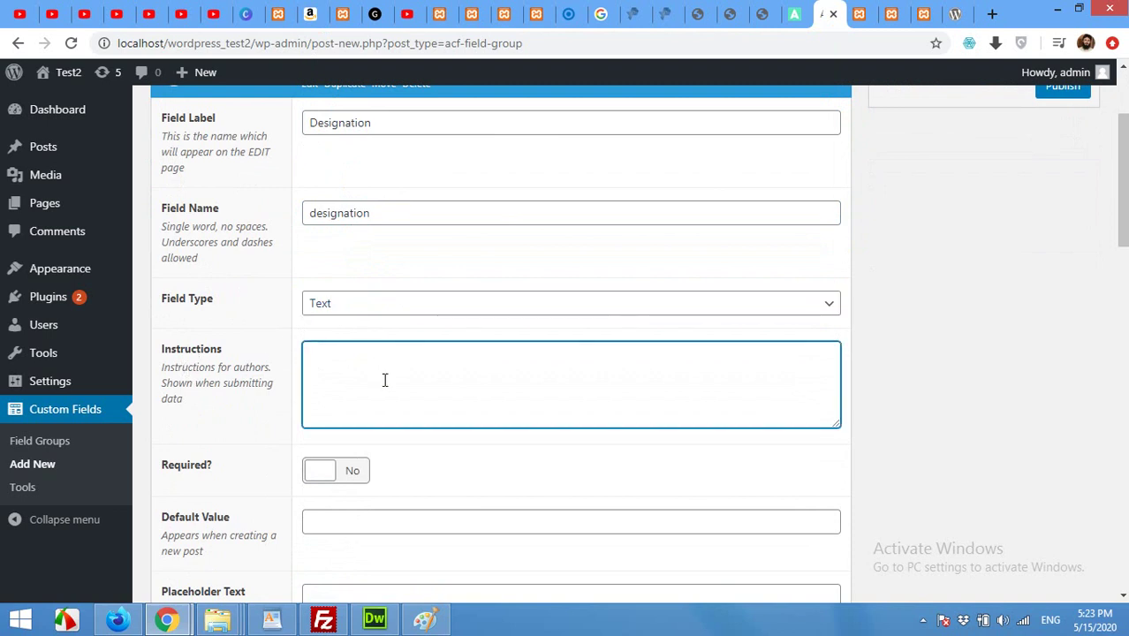
type("Please upload the pro")
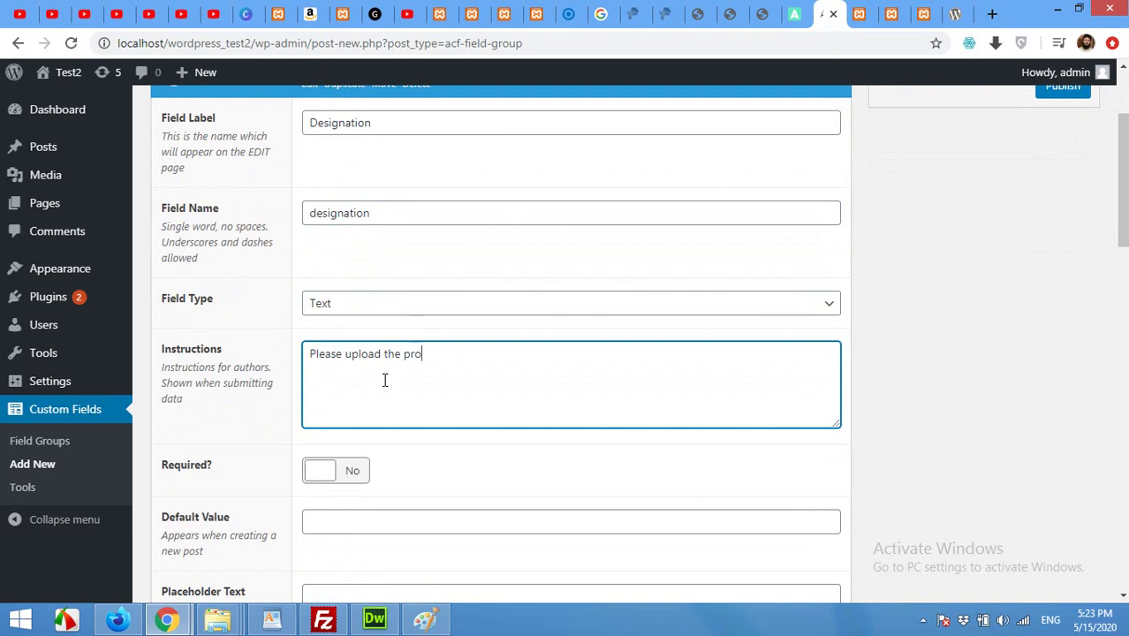
type("file picture")
scroll(384, 379, "down", 2)
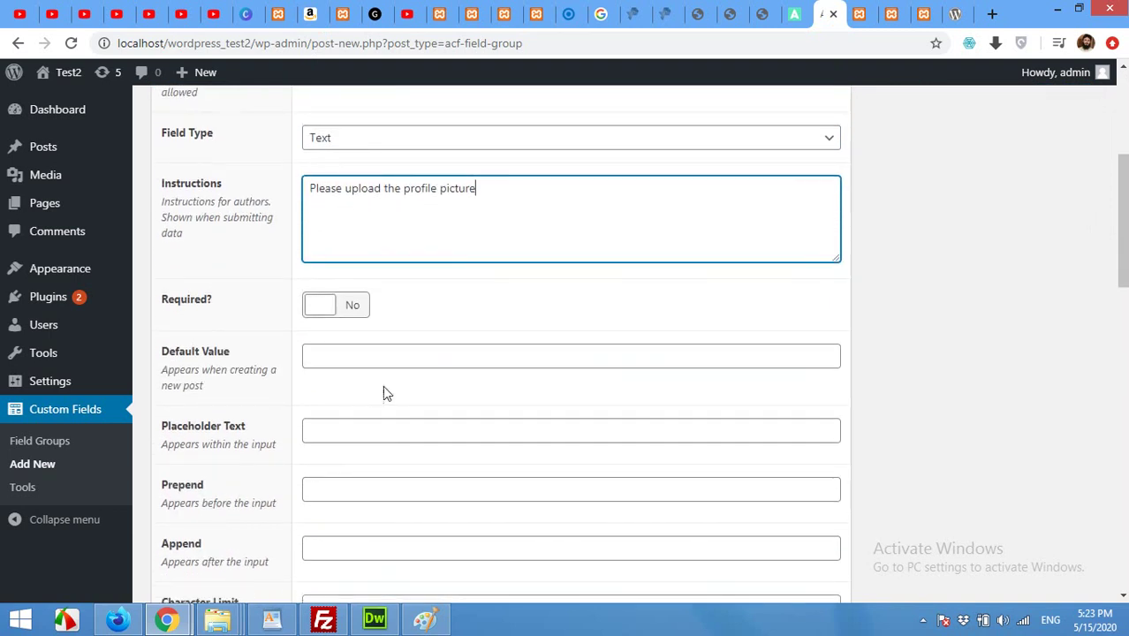
left_click(335, 306)
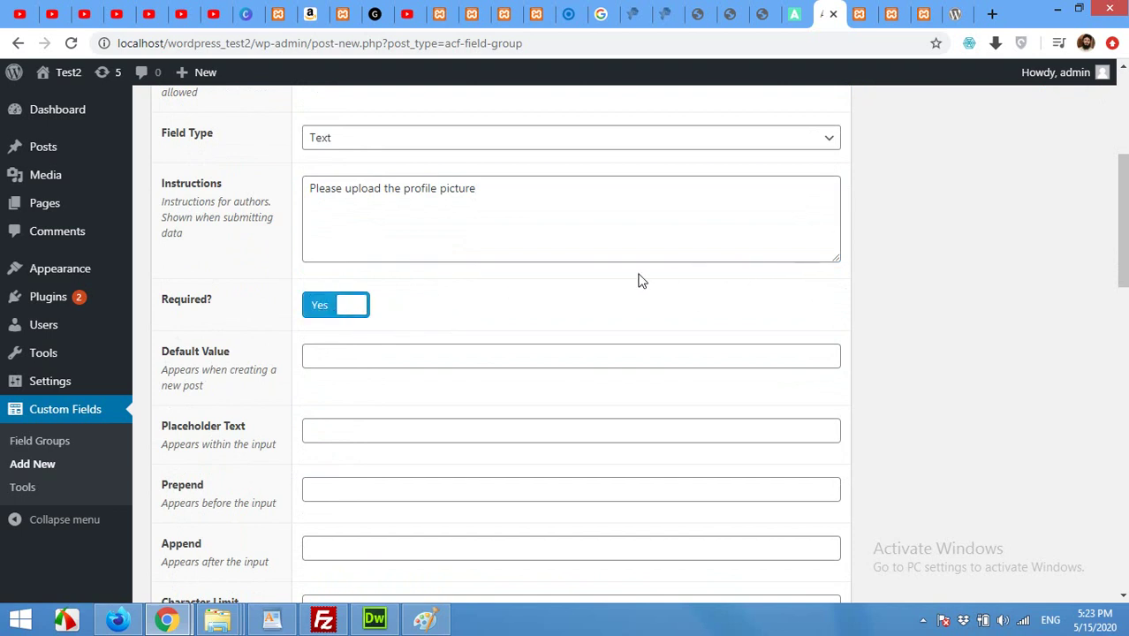
scroll(603, 299, "down", 2)
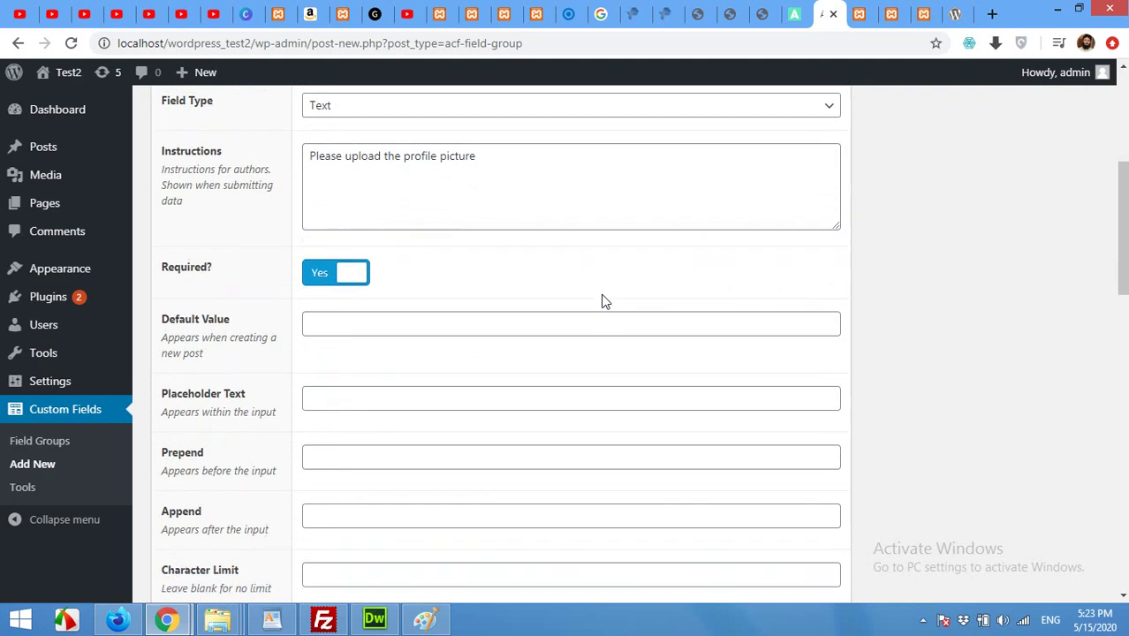
left_click(364, 273)
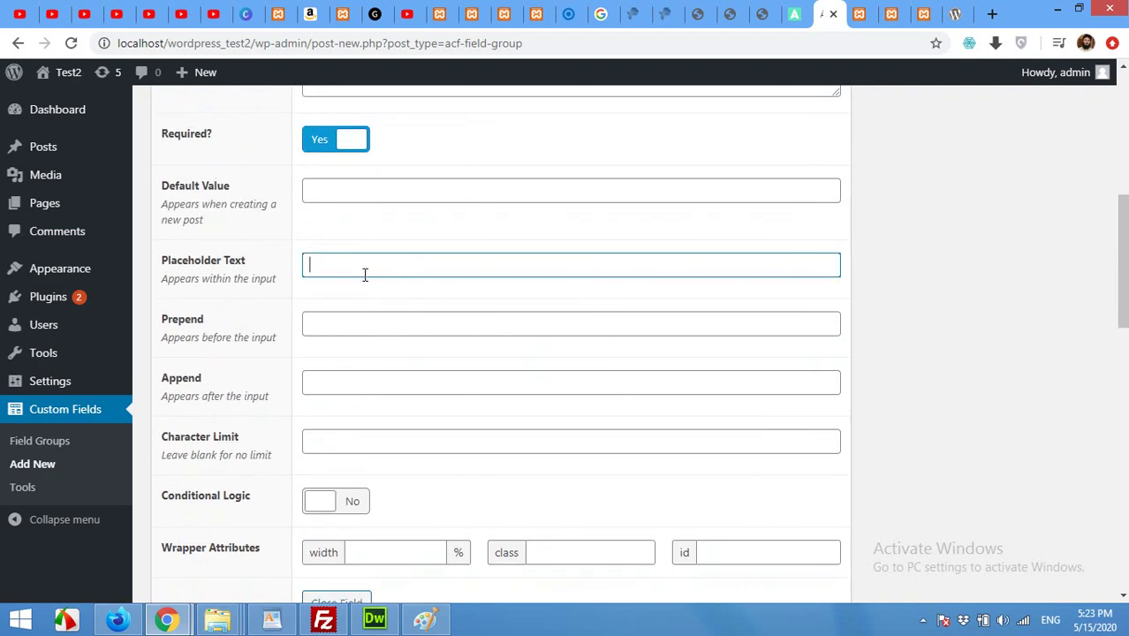
type("CEO")
scroll(318, 303, "down", 2)
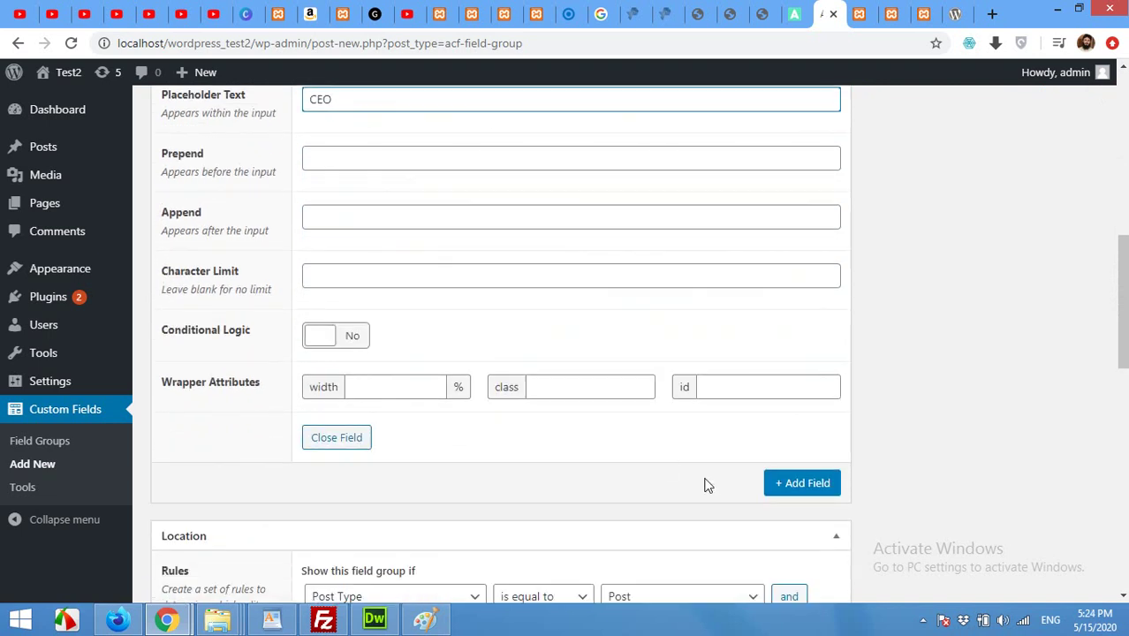
left_click(345, 440)
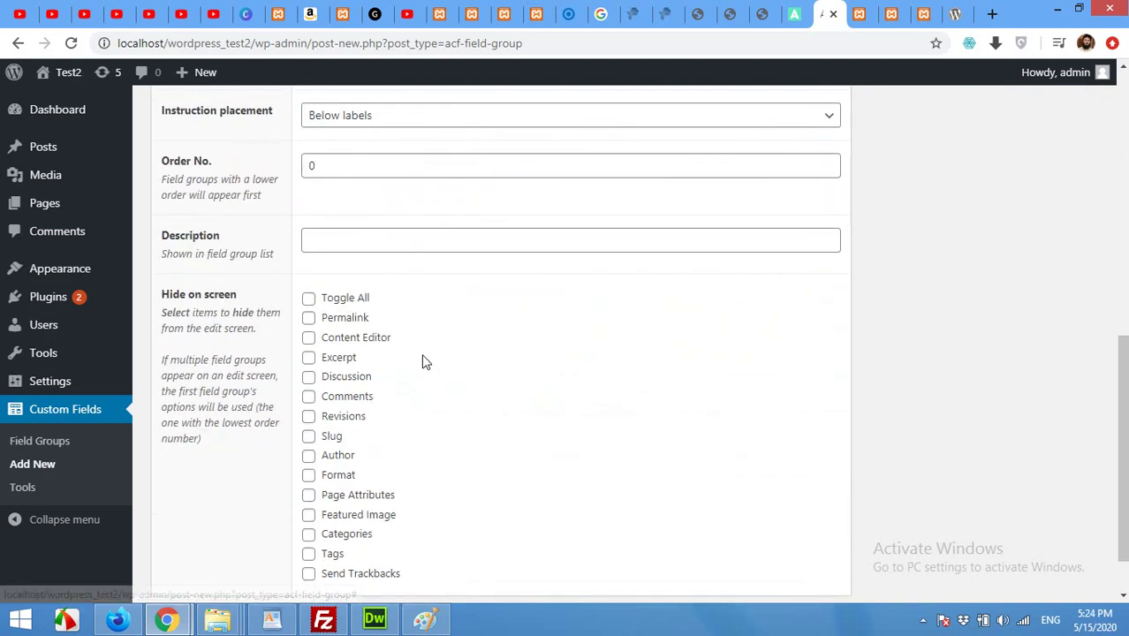
Step: Publish the 'for posts' field group and return to the post's Edit Post tab
scroll(423, 360, "up", 5)
scroll(392, 309, "up", 3)
mouse_move(356, 245)
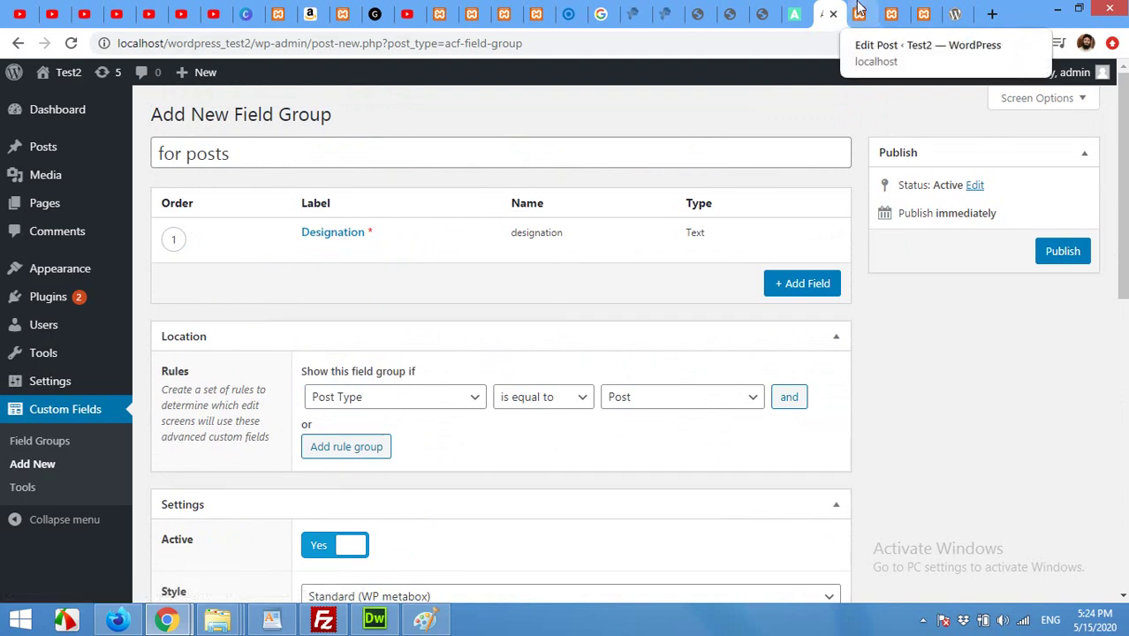
left_click(859, 9)
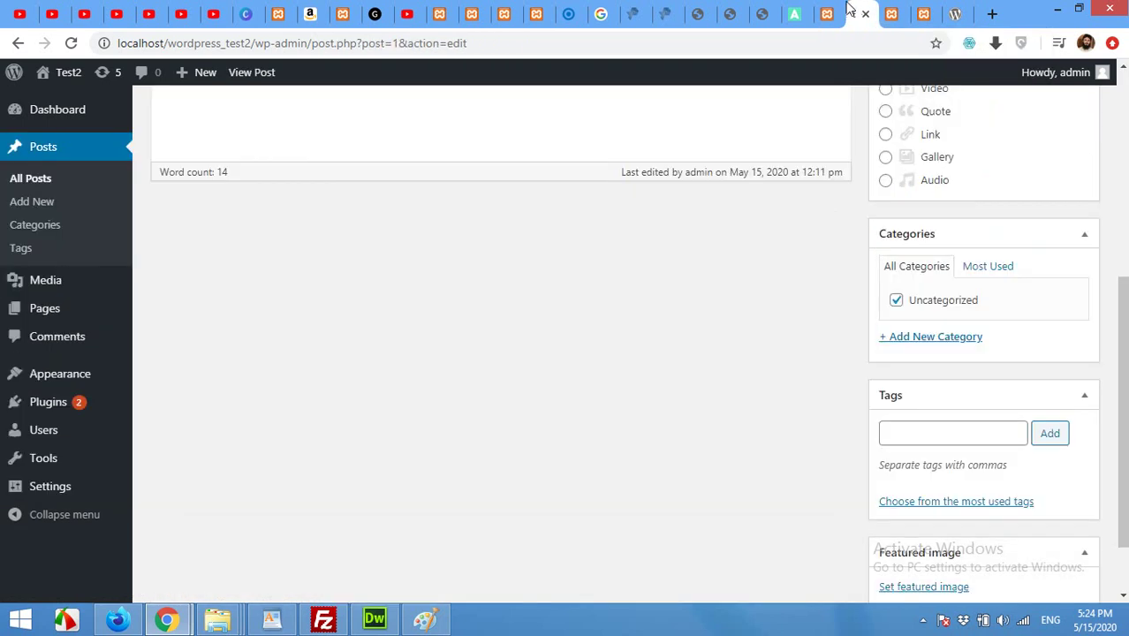
key("ctrl+shift+Tab")
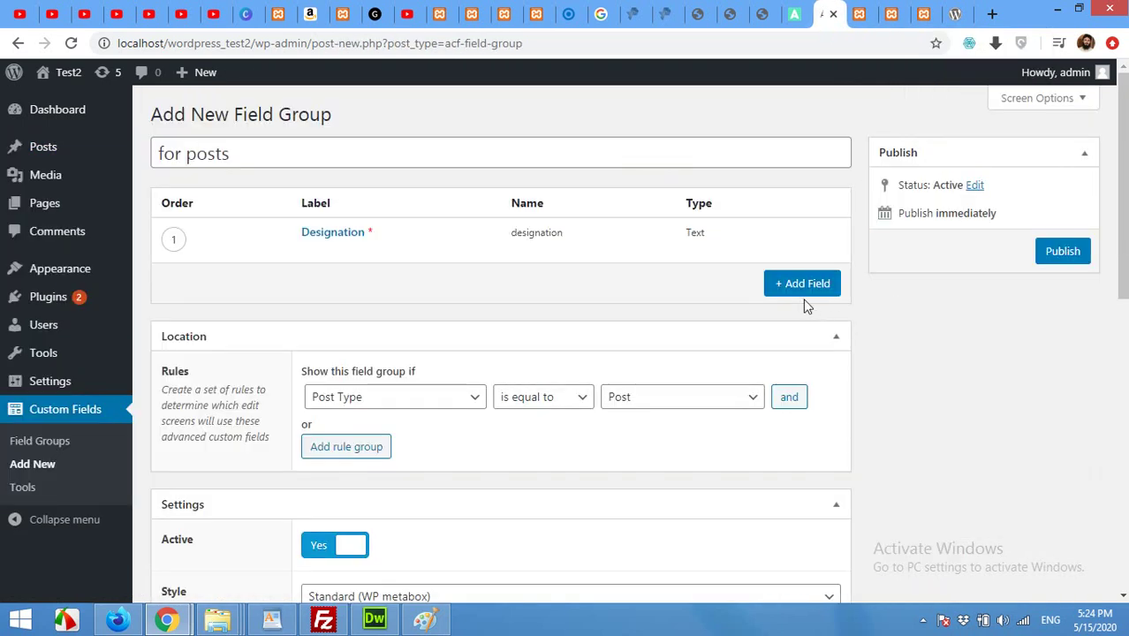
left_click(1059, 258)
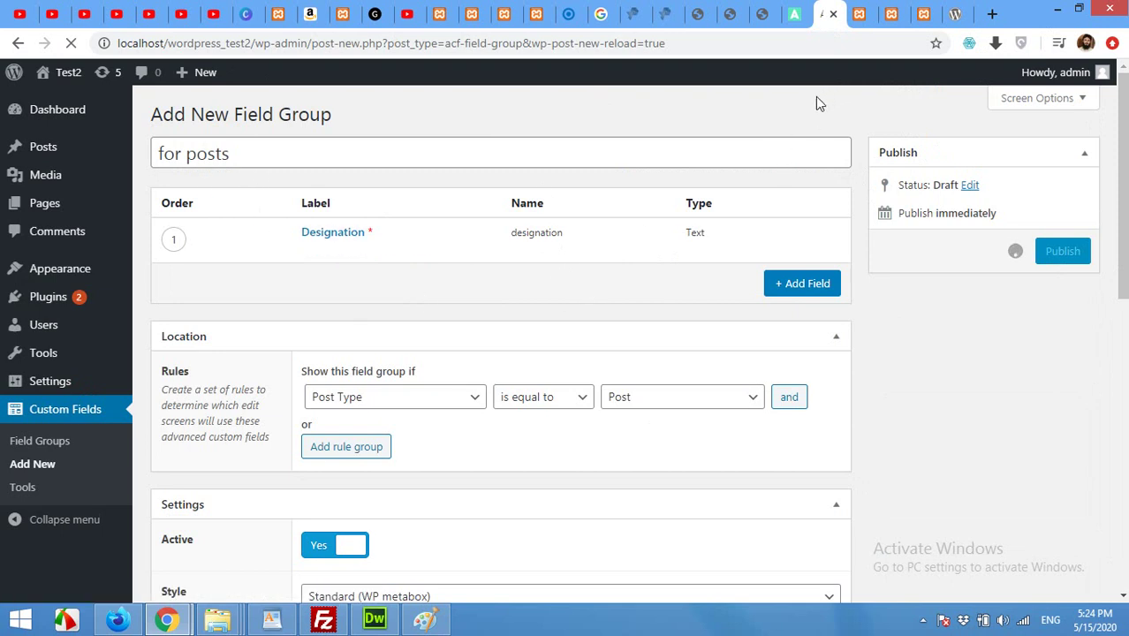
left_click(855, 9)
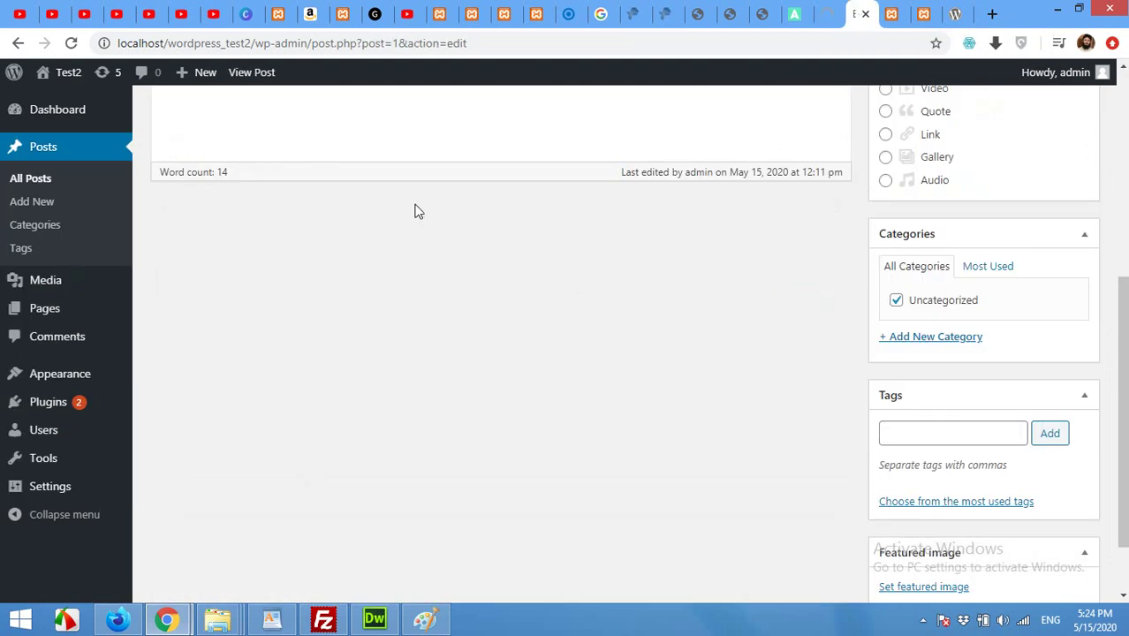
Step: Reload the post, replace its Designation field value, and save the post with Update
left_click(70, 42)
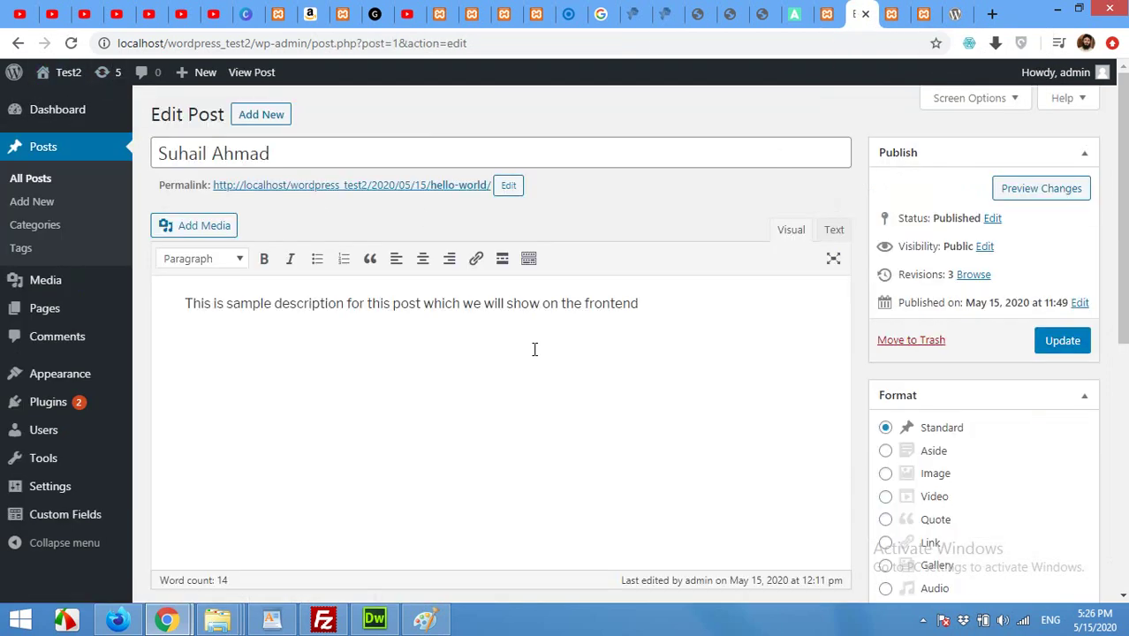
scroll(534, 349, "down", 4)
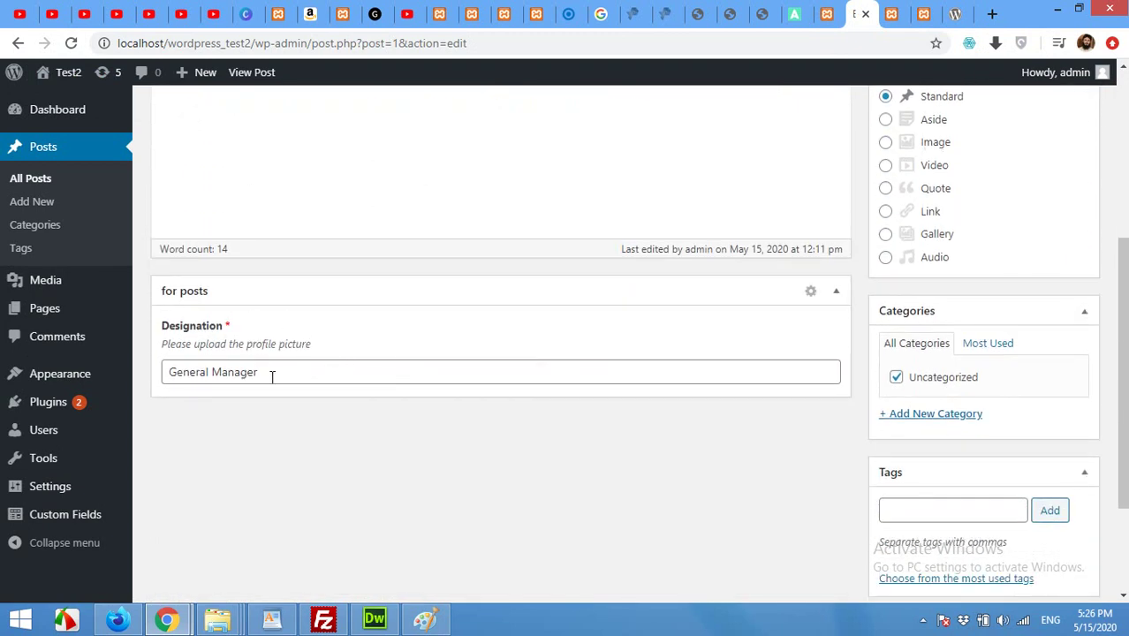
left_click_drag(272, 377, 148, 386)
type("CEO")
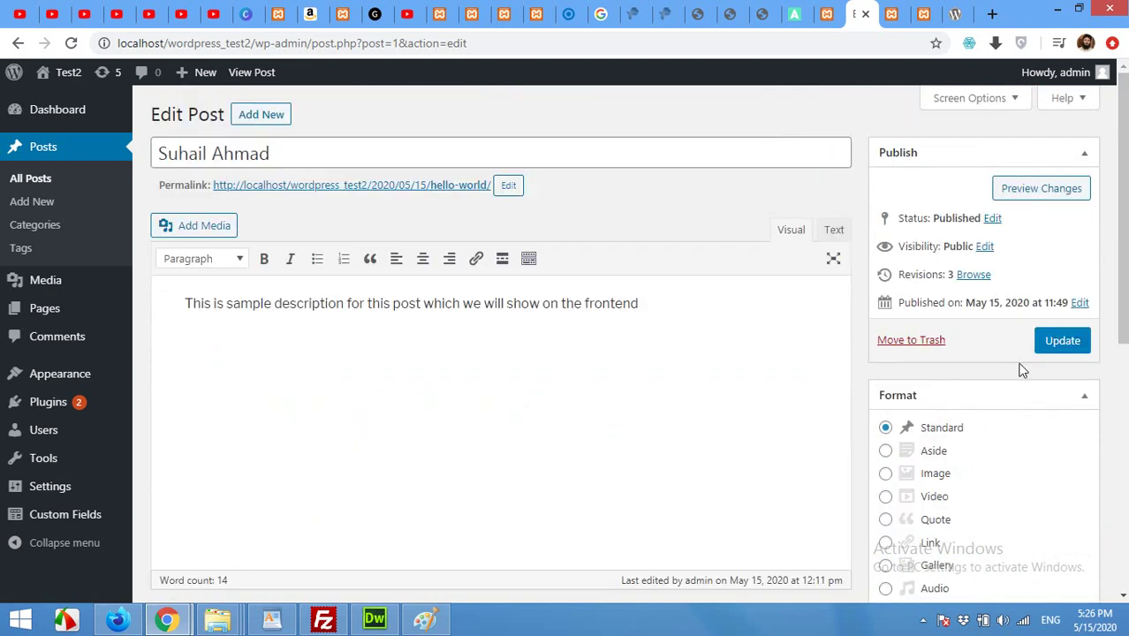
left_click(1058, 341)
scroll(690, 380, "down", 1)
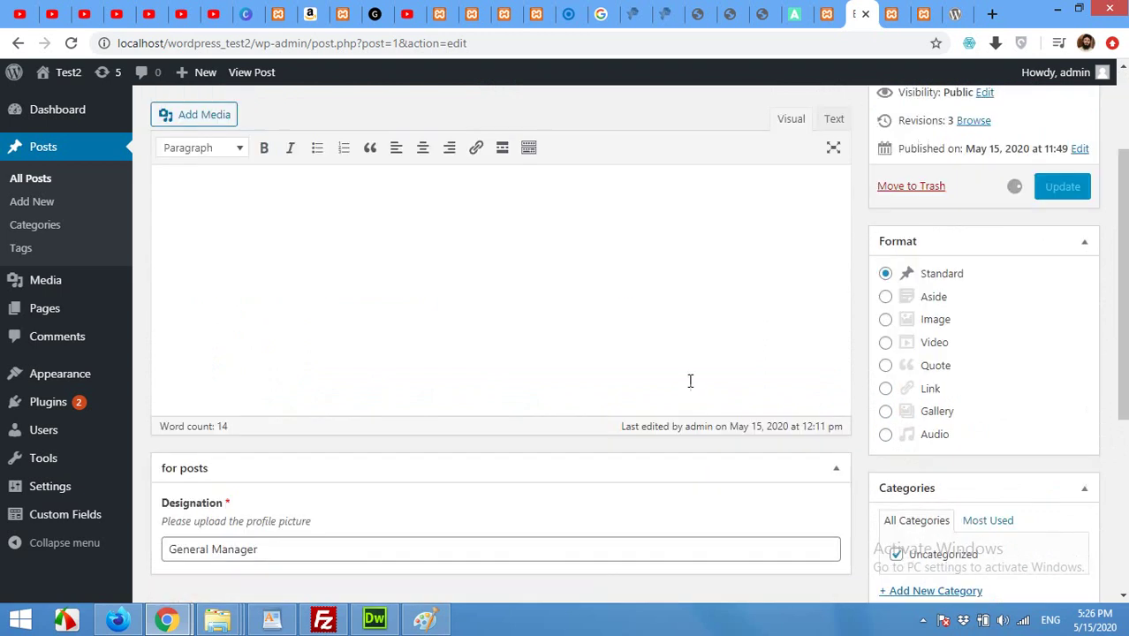
scroll(459, 389, "down", 2)
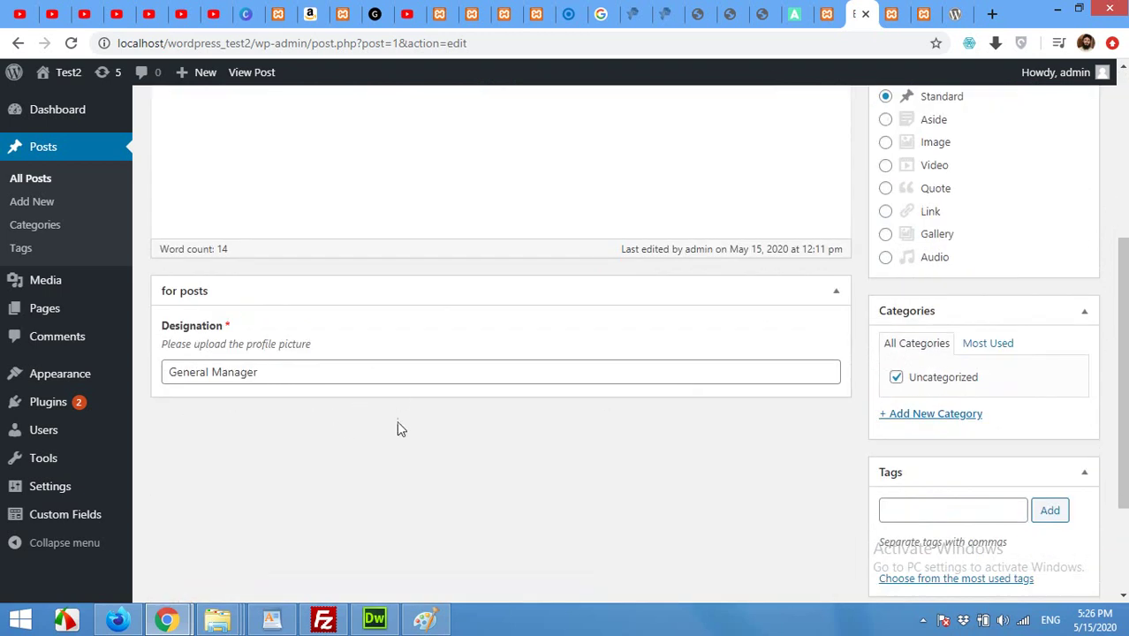
left_click(826, 14)
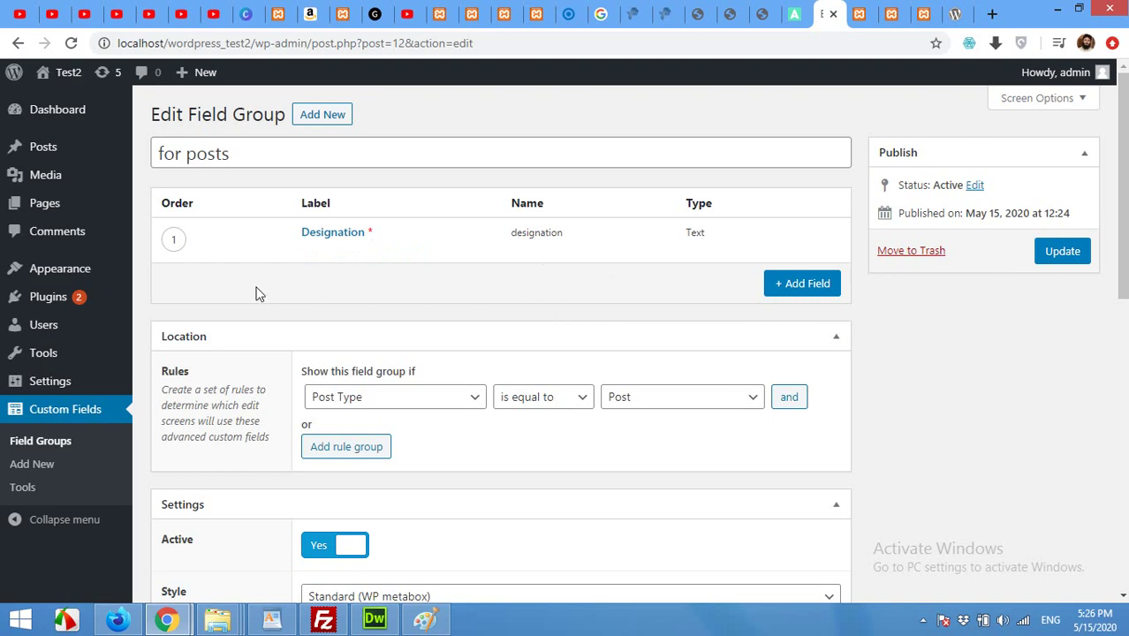
Step: Create a 'Picture' field with the name picture and the Image field type
left_click(789, 284)
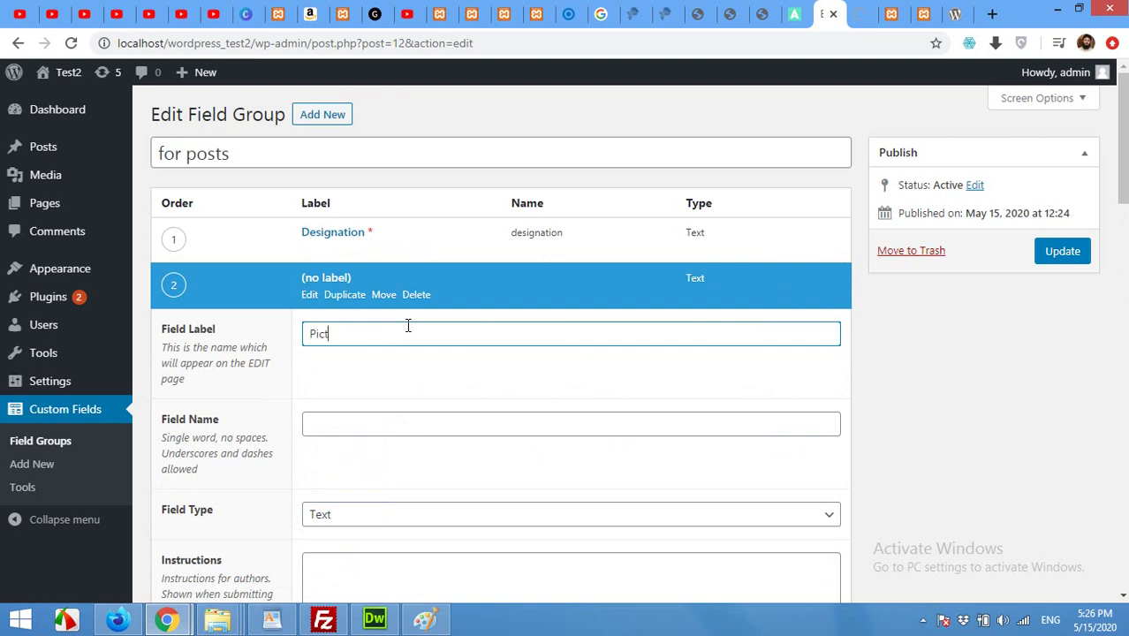
left_click(391, 425)
scroll(394, 428, "down", 1)
scroll(395, 428, "down", 1)
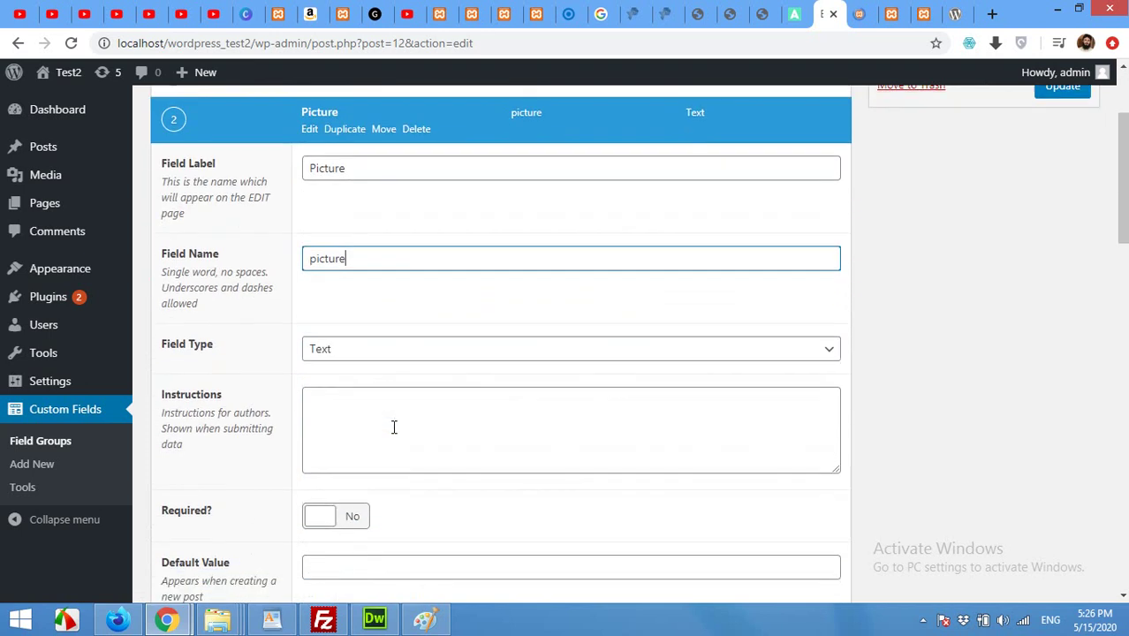
left_click(319, 352)
scroll(353, 181, "down", 1)
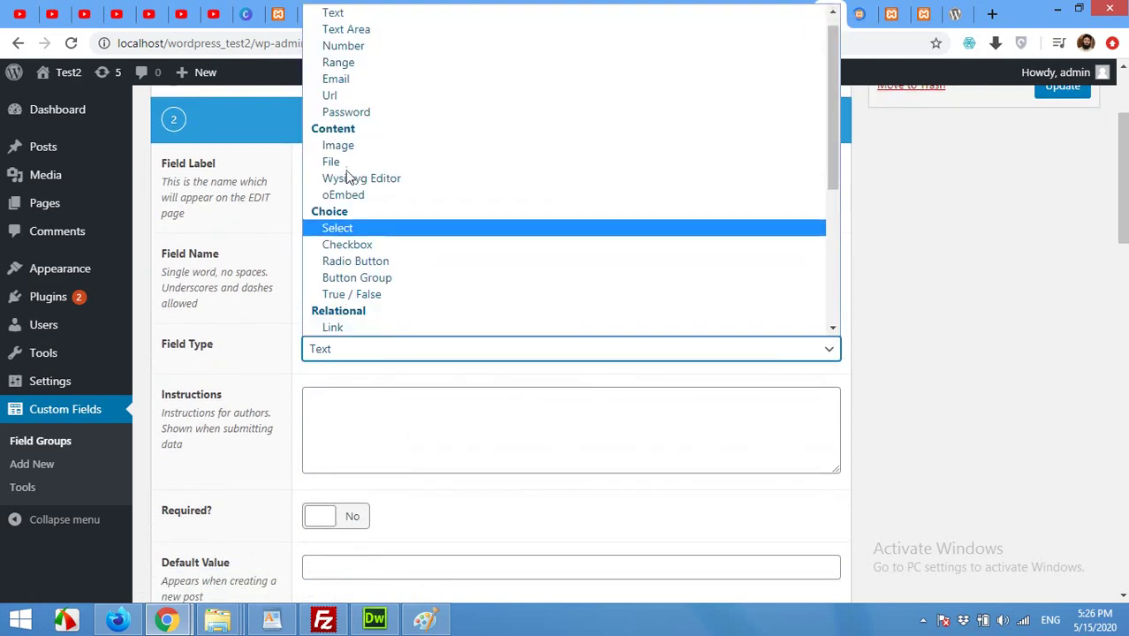
scroll(356, 133, "up", 1)
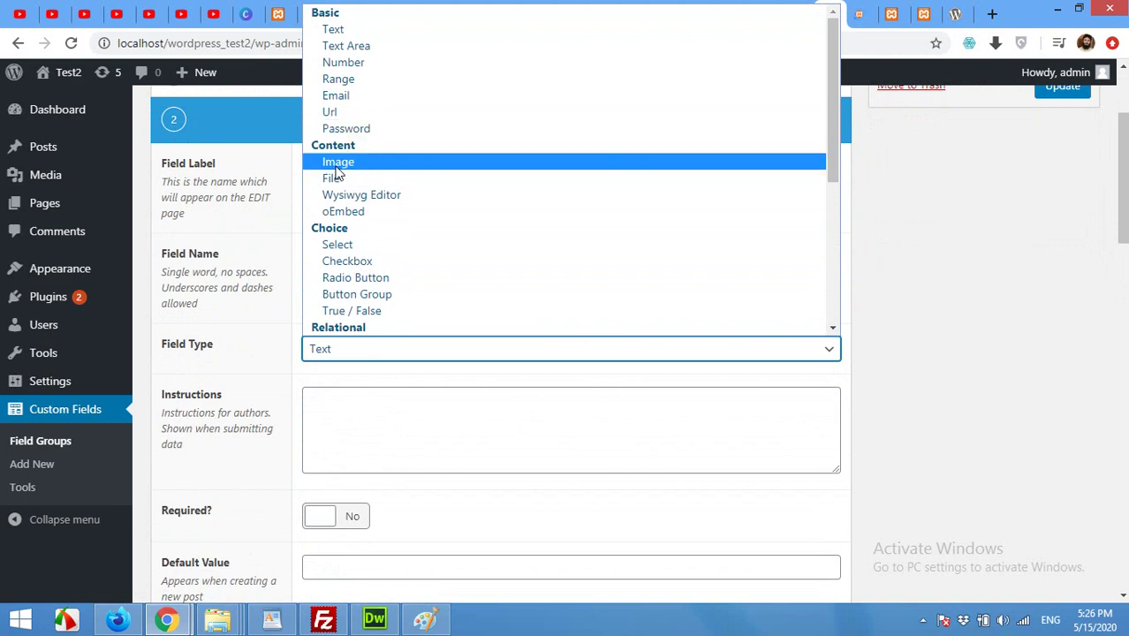
left_click(338, 164)
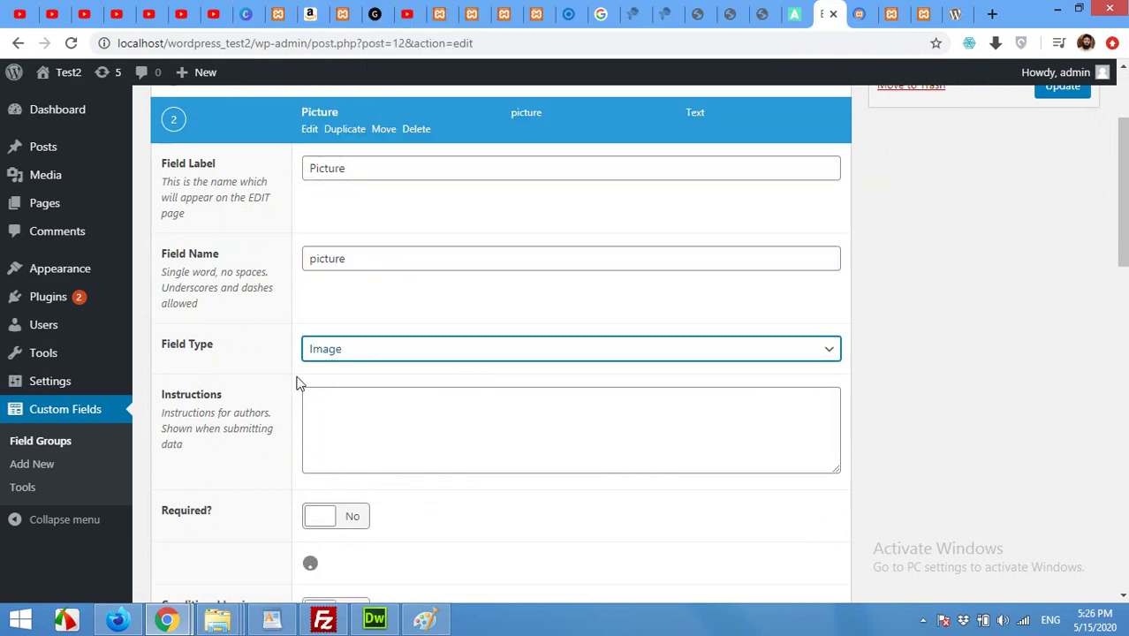
scroll(276, 385, "down", 2)
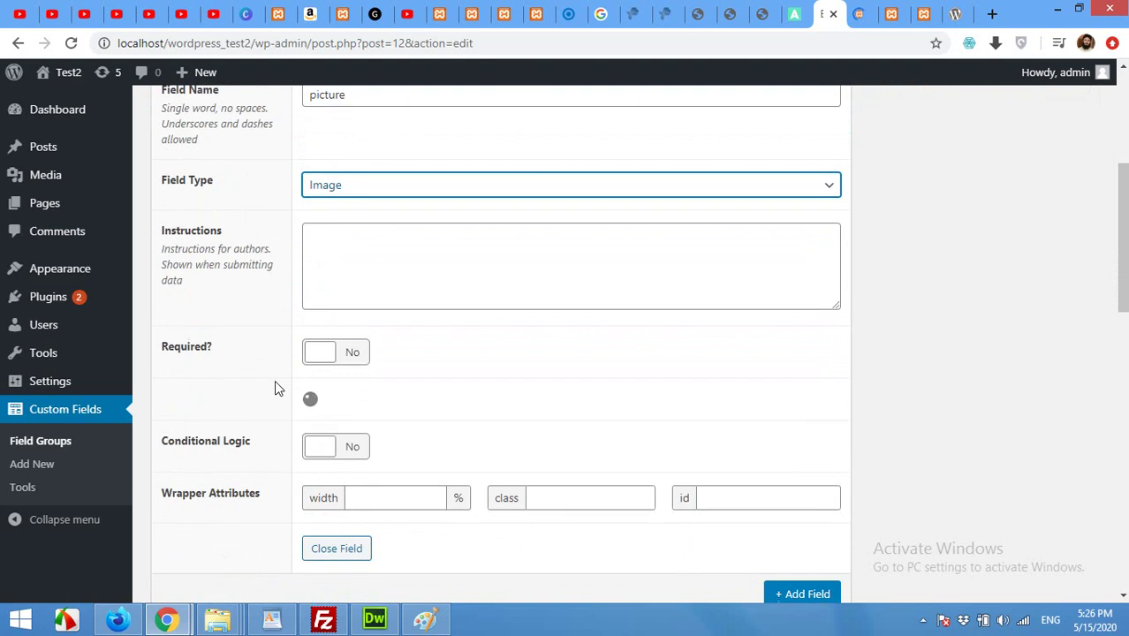
Step: Make Picture required with a Full Size preview, collapse it, and update the field group
left_click(326, 354)
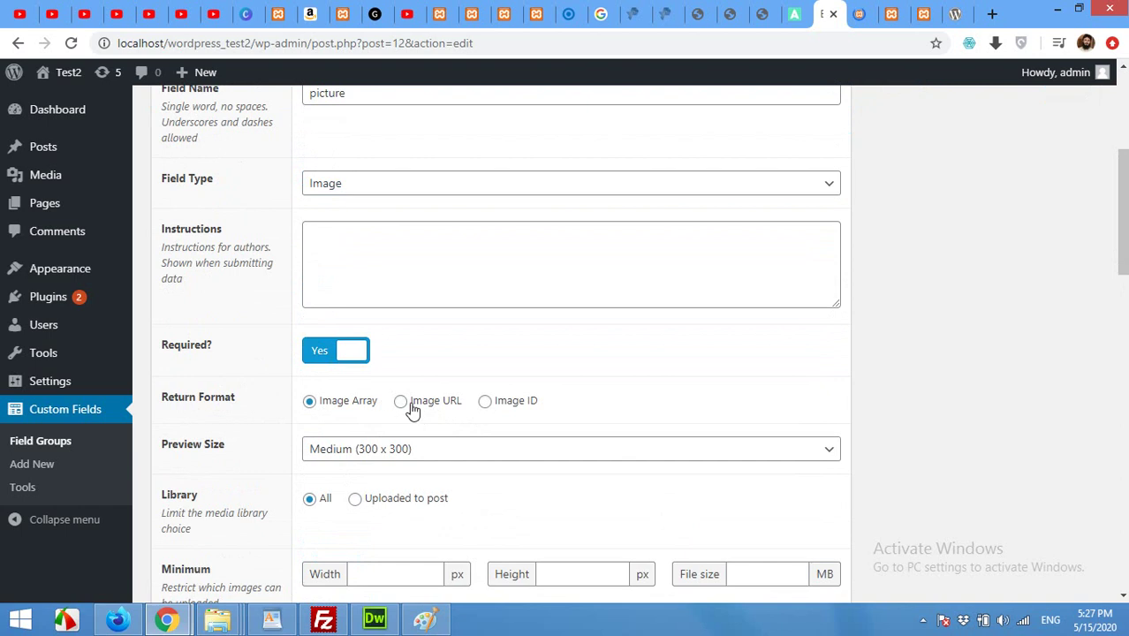
scroll(244, 459, "down", 1)
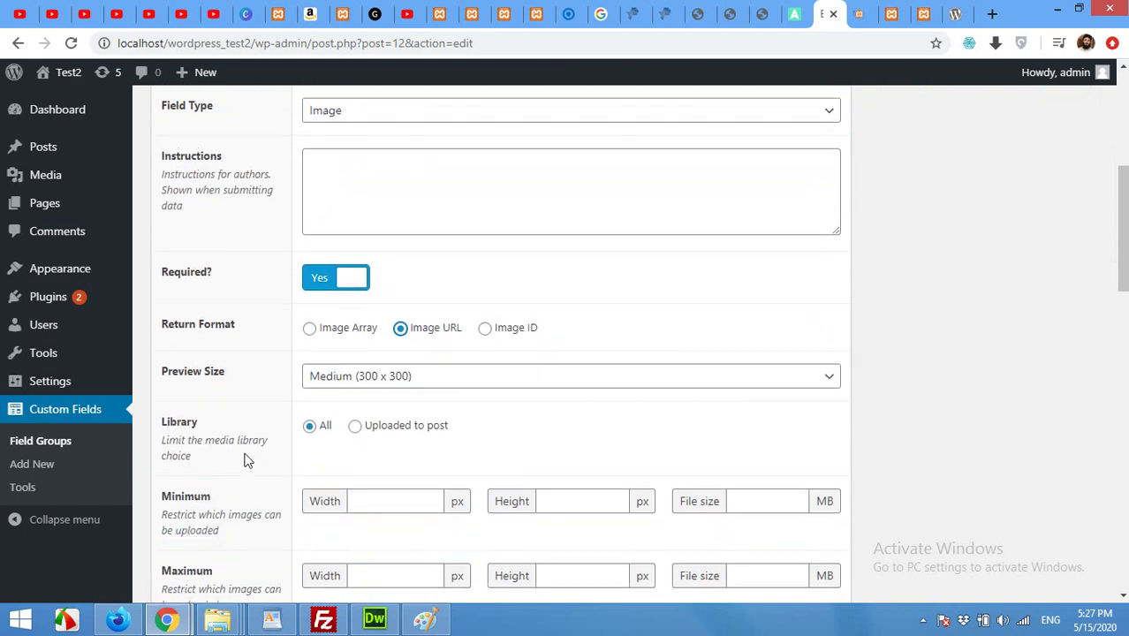
left_click(436, 378)
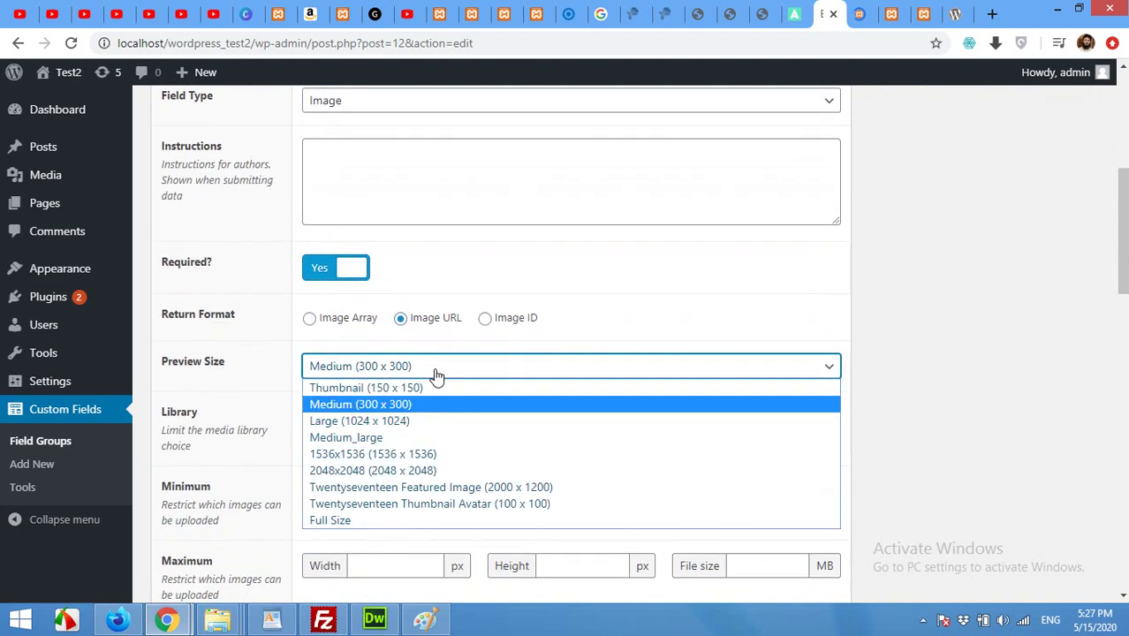
left_click(355, 523)
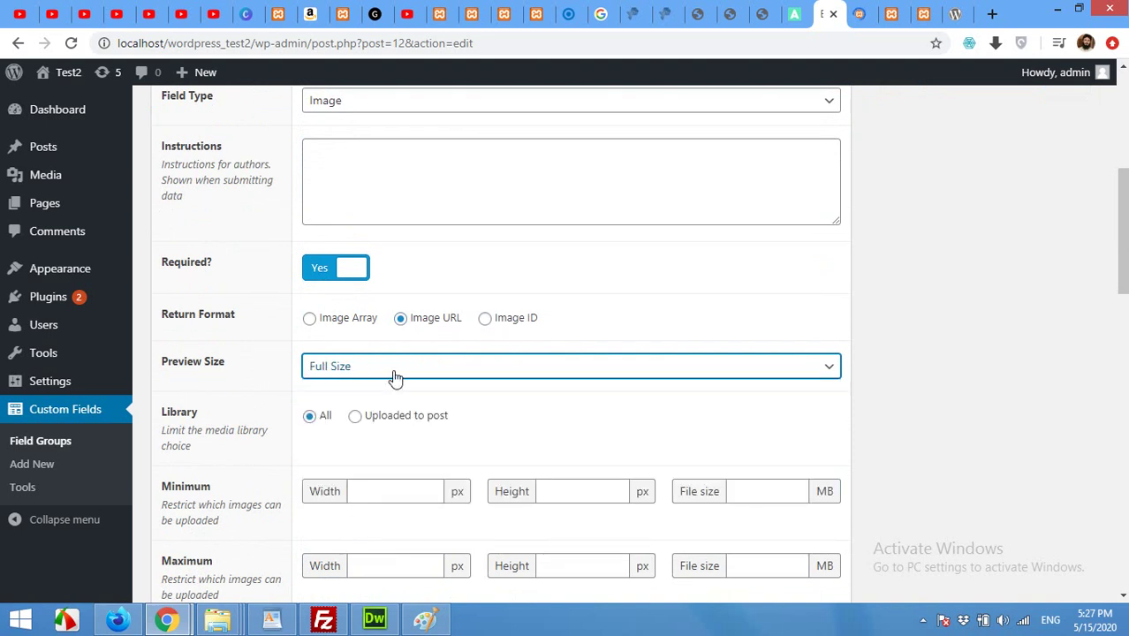
scroll(229, 442, "down", 2)
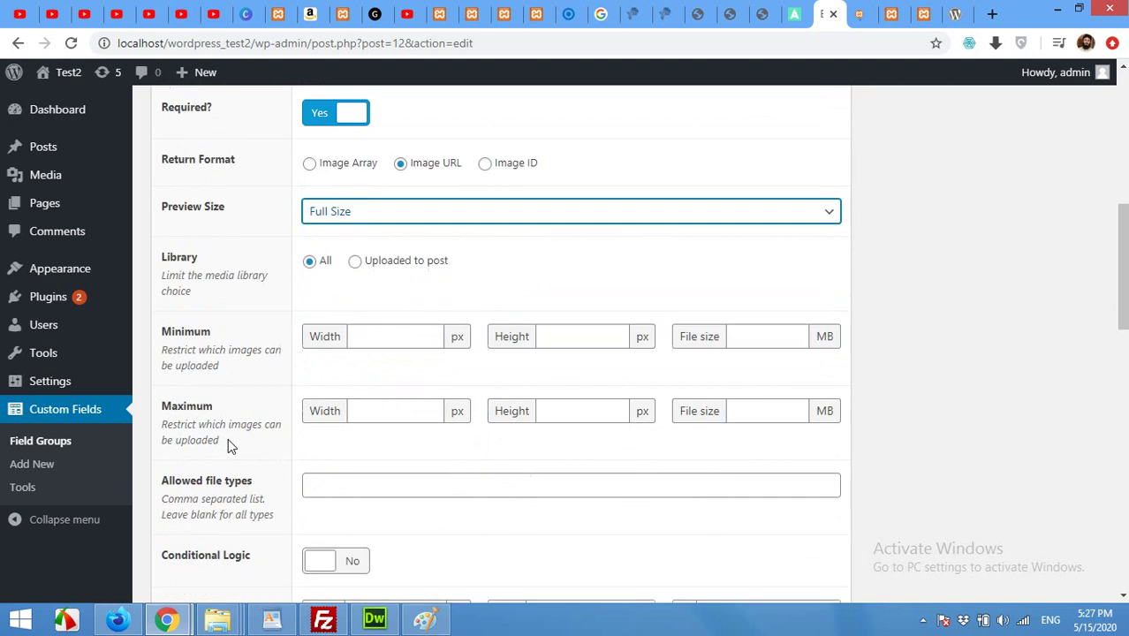
scroll(228, 446, "down", 3)
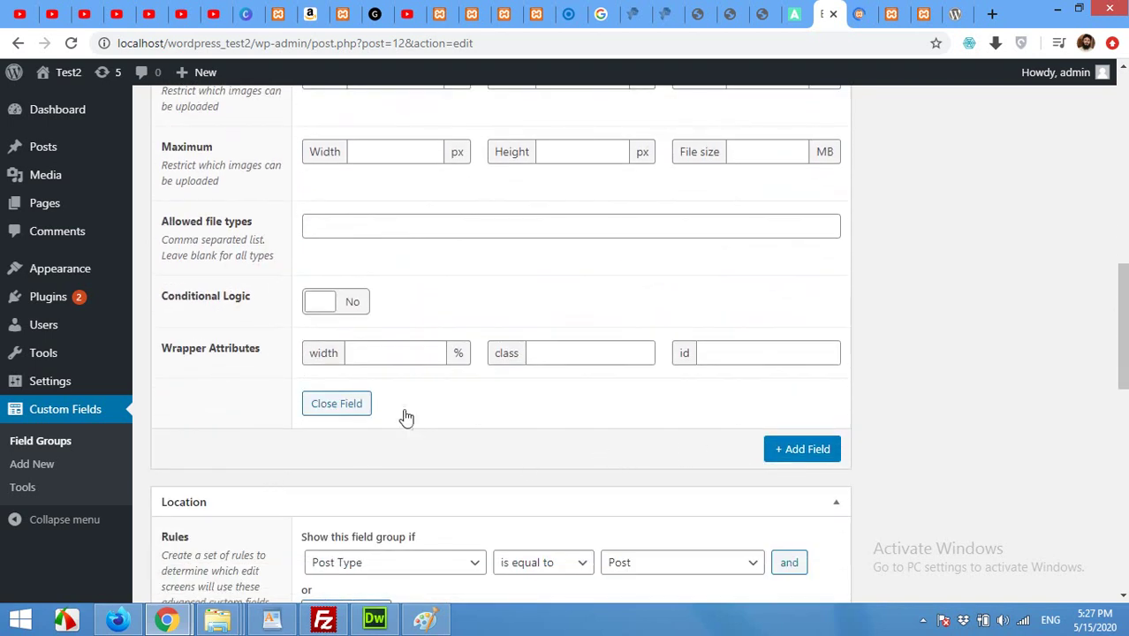
left_click(335, 403)
scroll(419, 434, "up", 6)
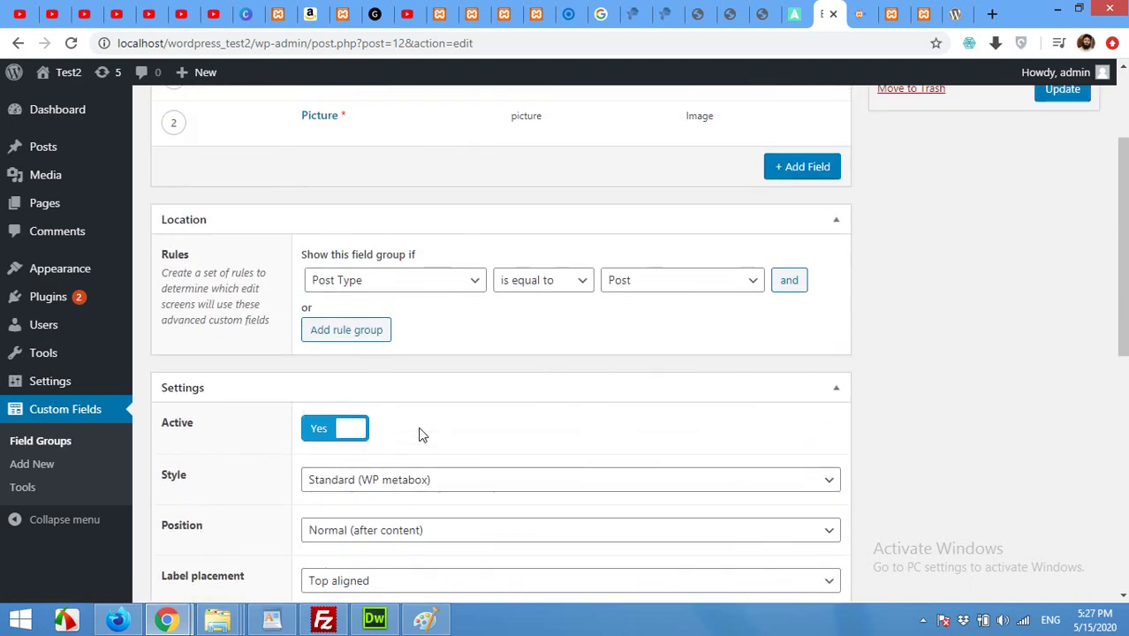
scroll(420, 434, "up", 2)
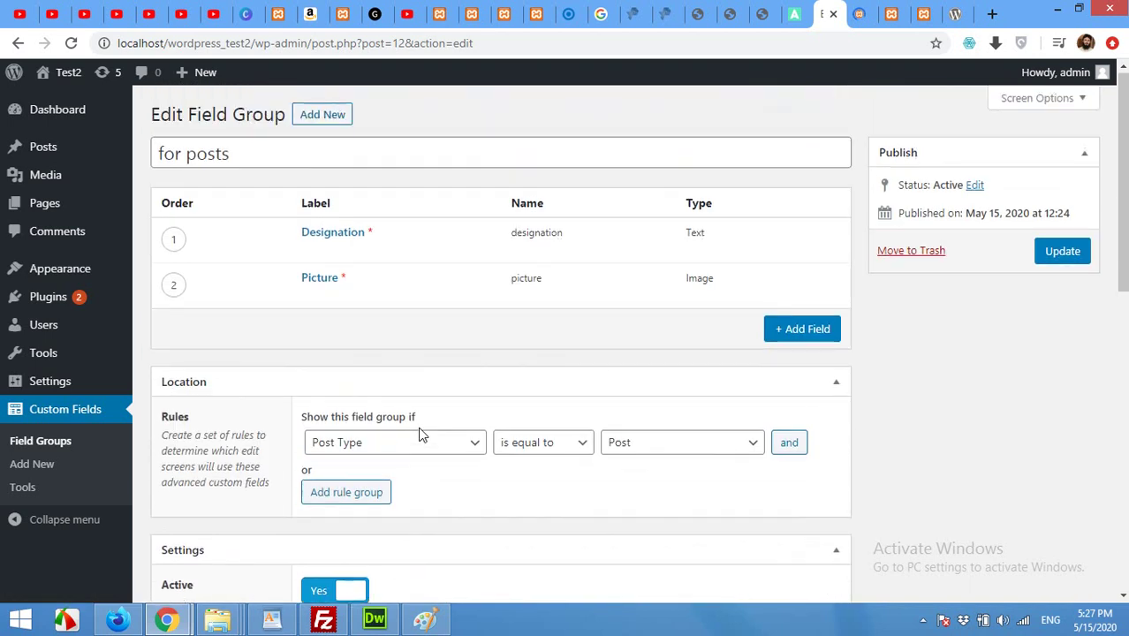
left_click(1057, 258)
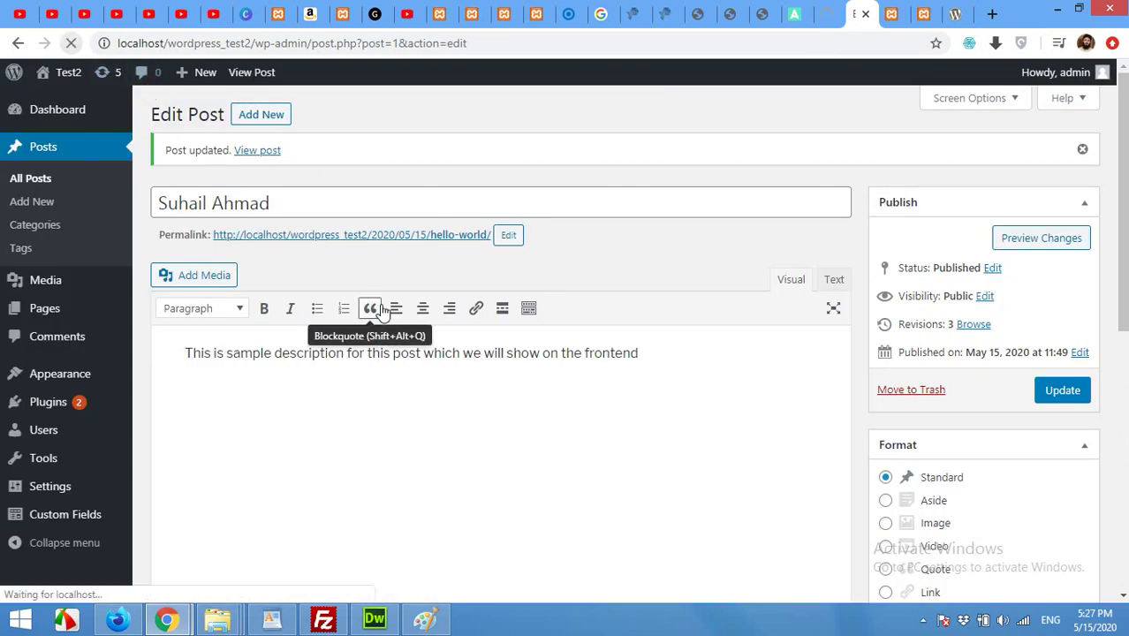
Step: Attempt to update the post and get the 'Picture value is required' error
scroll(499, 379, "down", 4)
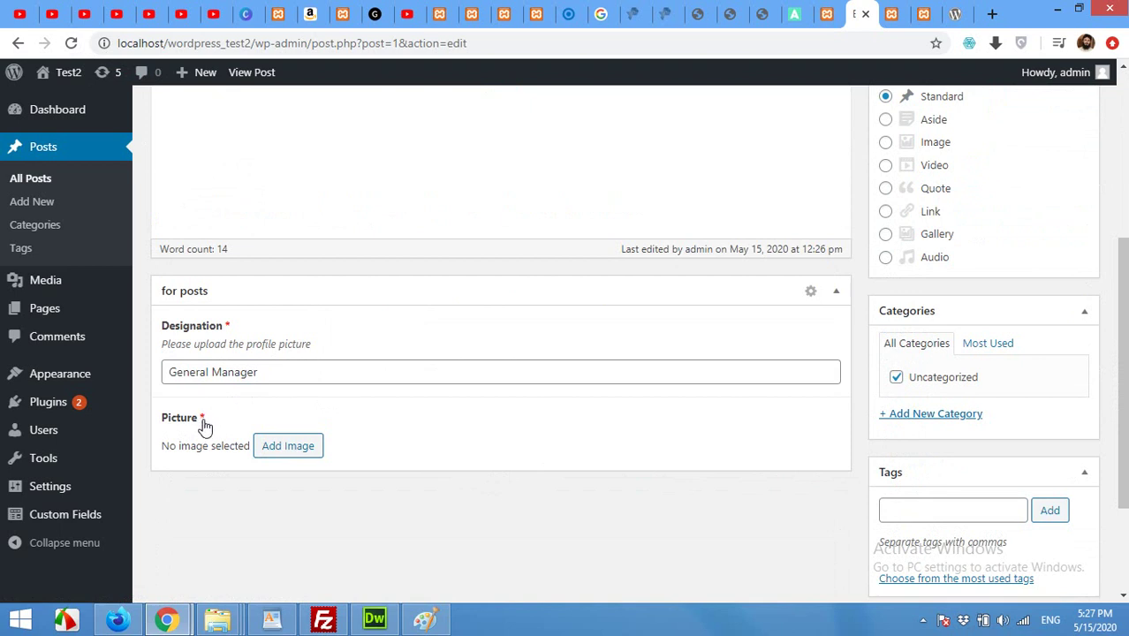
scroll(435, 445, "up", 3)
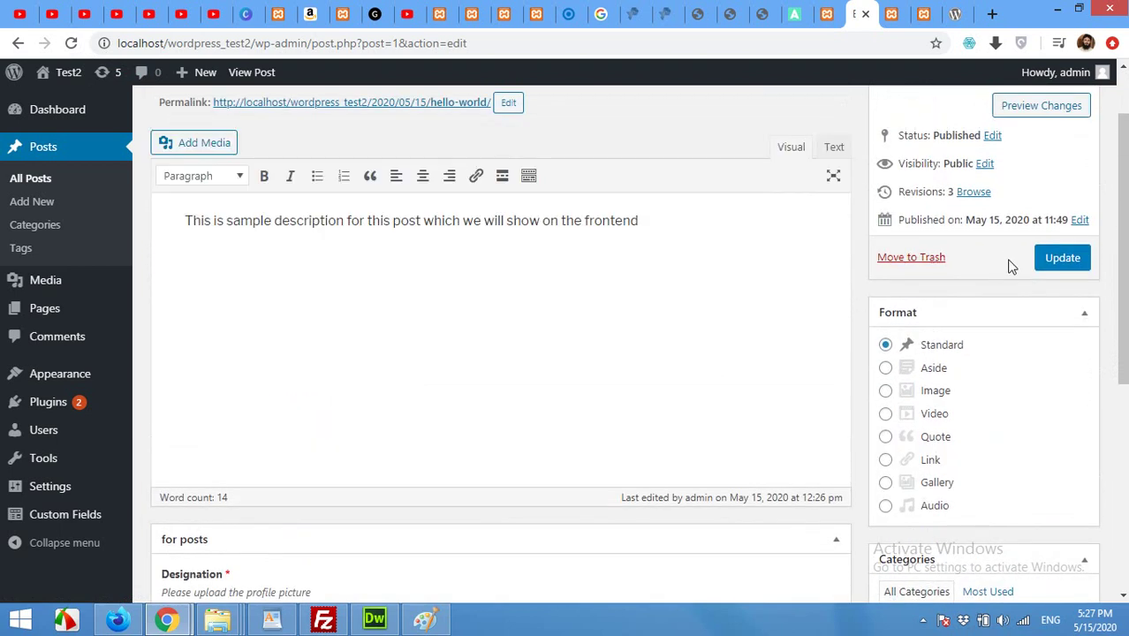
left_click(1059, 258)
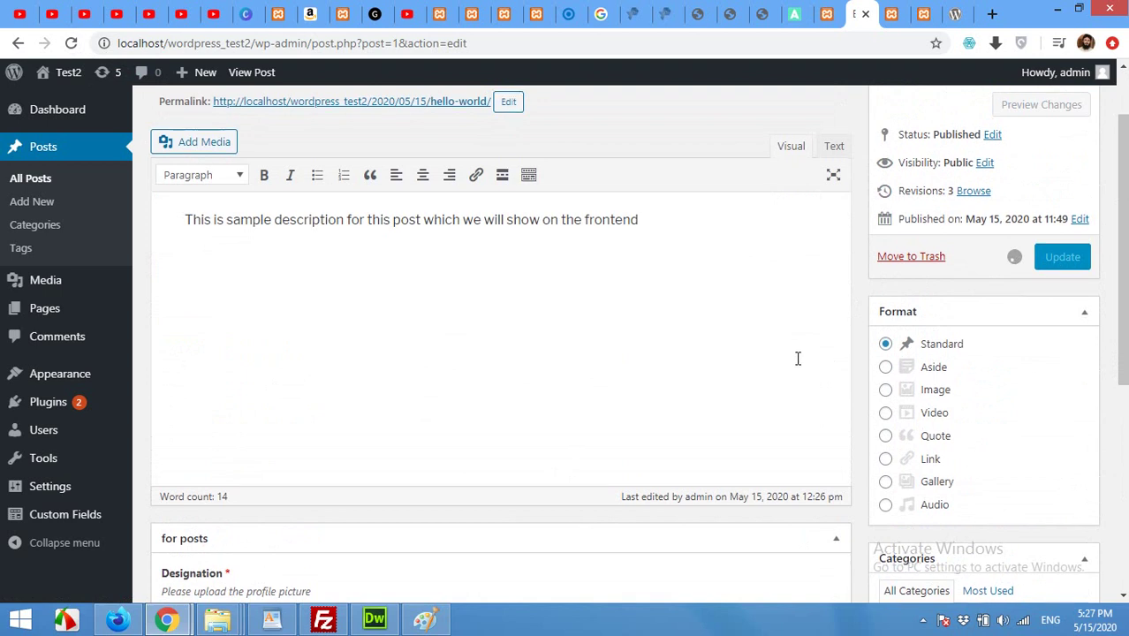
scroll(227, 418, "down", 3)
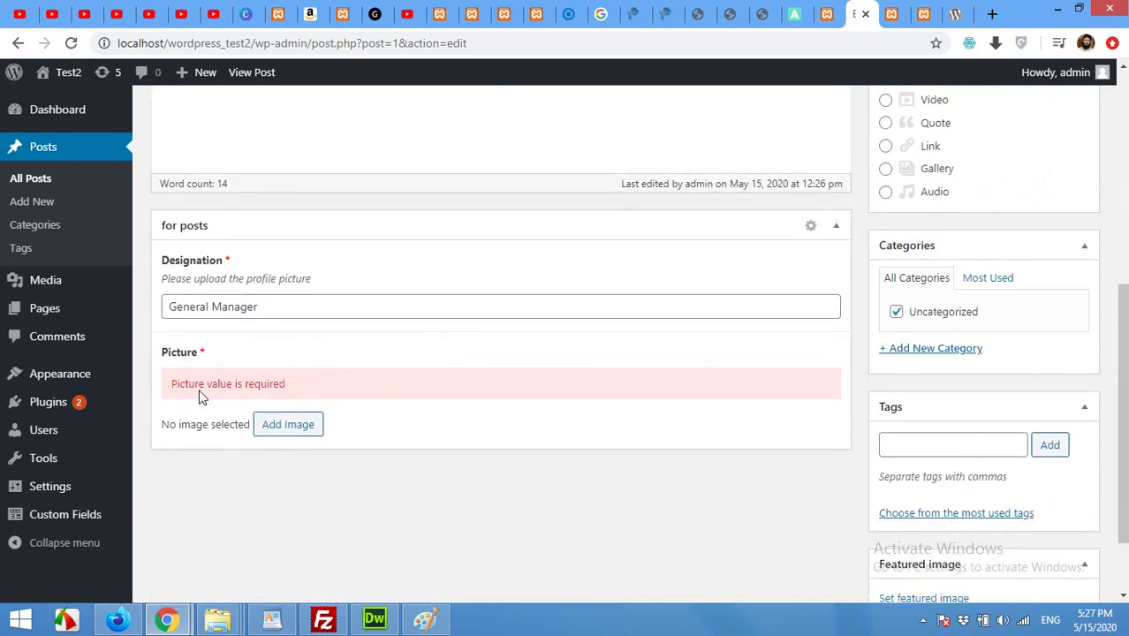
Step: Select the portrait photo from the Media Library as the post's Picture value
left_click(282, 431)
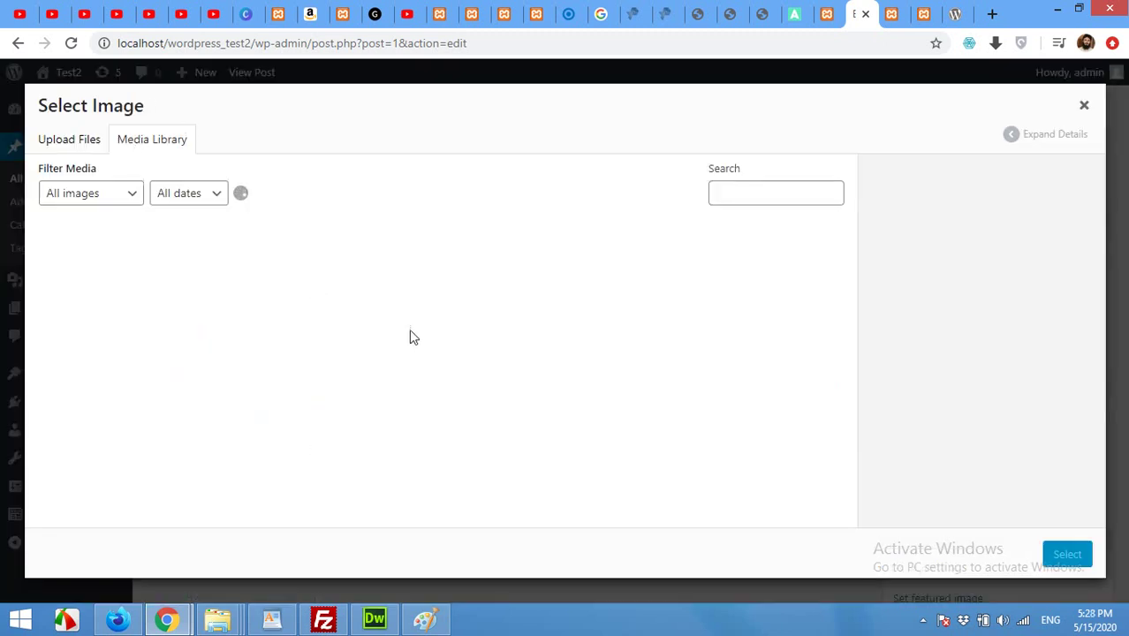
left_click(102, 267)
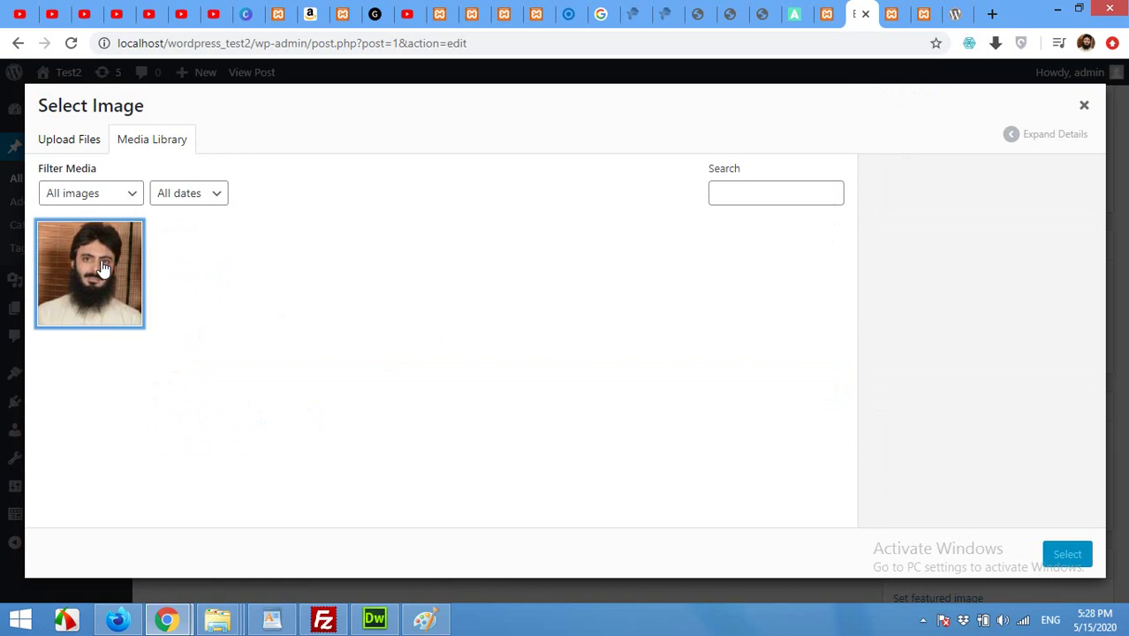
left_click(1056, 554)
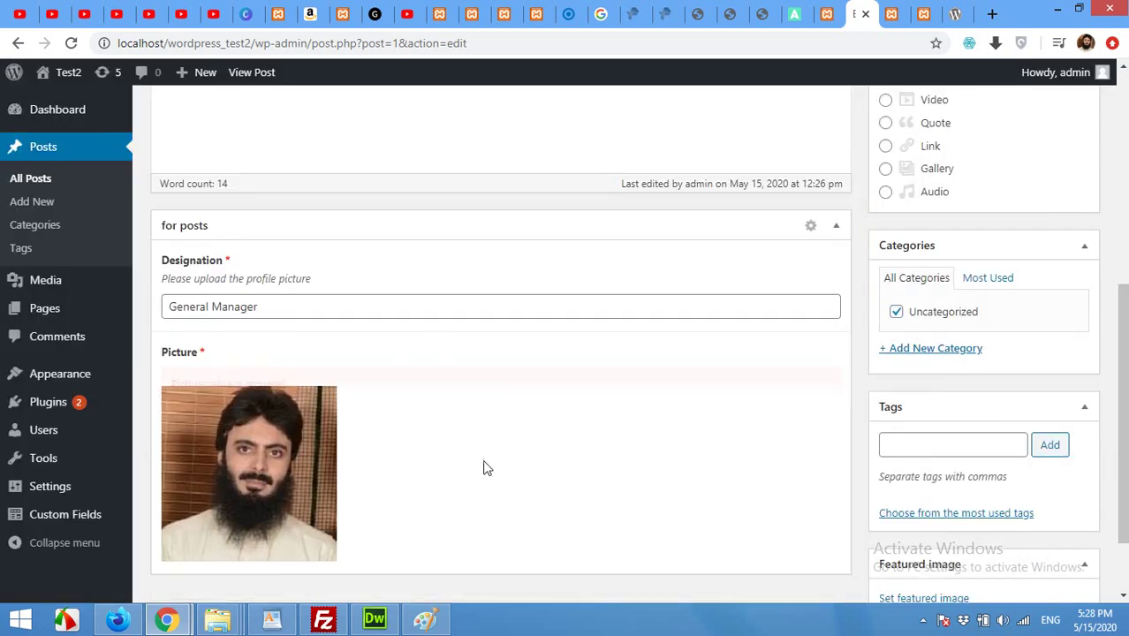
scroll(655, 442, "up", 3)
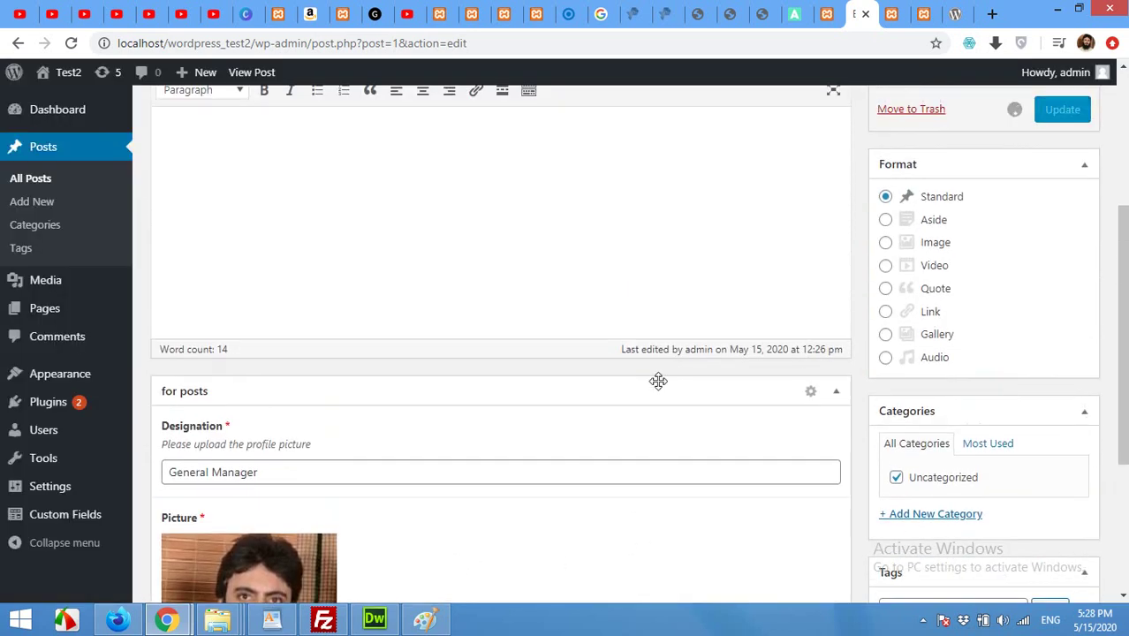
scroll(657, 385, "down", 3)
scroll(657, 393, "up", 3)
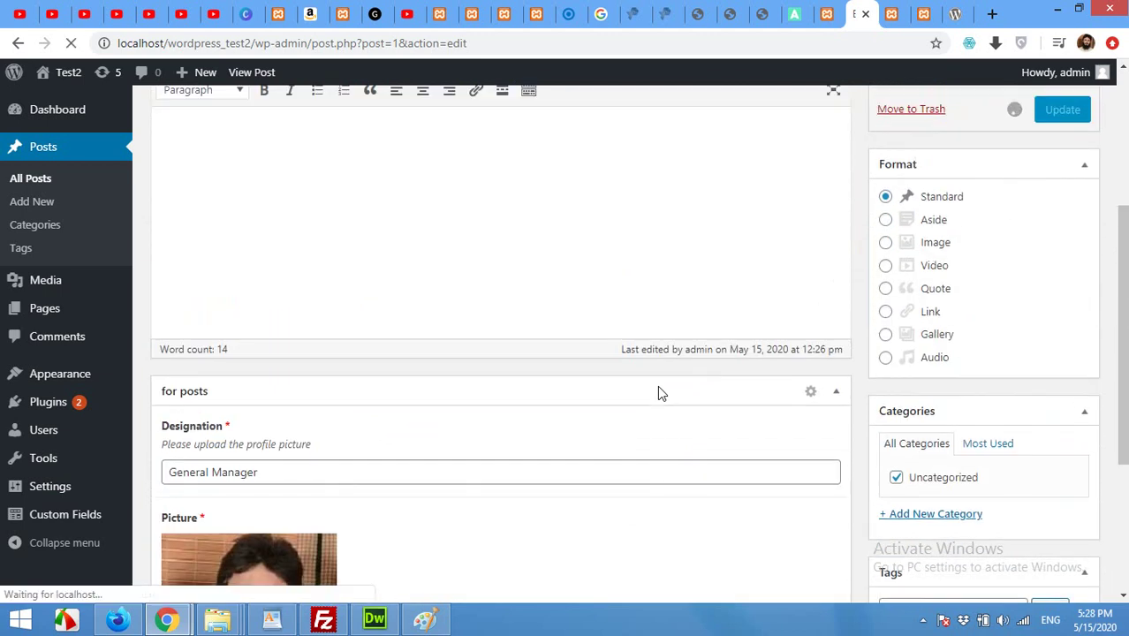
scroll(658, 394, "up", 2)
scroll(657, 393, "up", 1)
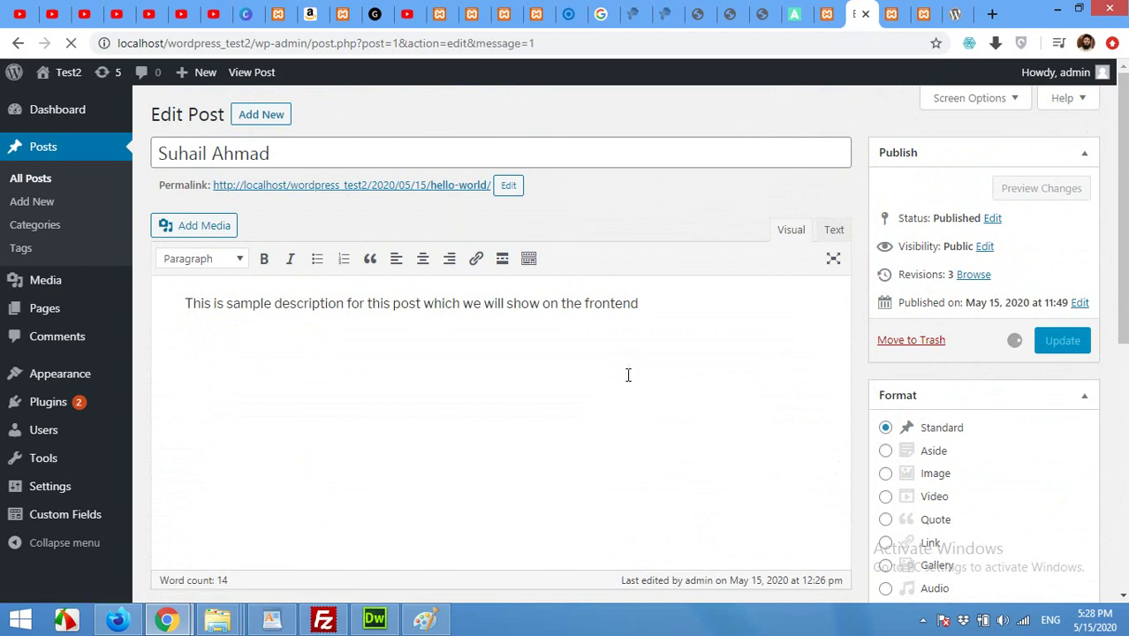
Step: Open the hello-world post's permalink in a new tab and view its title and description
scroll(441, 513, "down", 5)
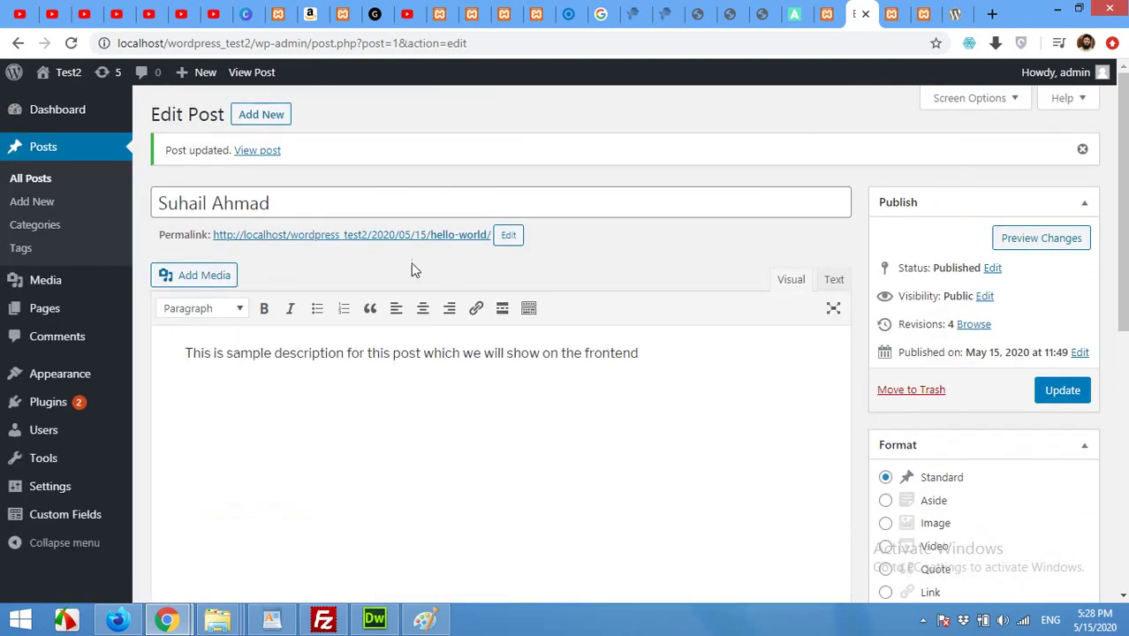
right_click(364, 240)
left_click(373, 245)
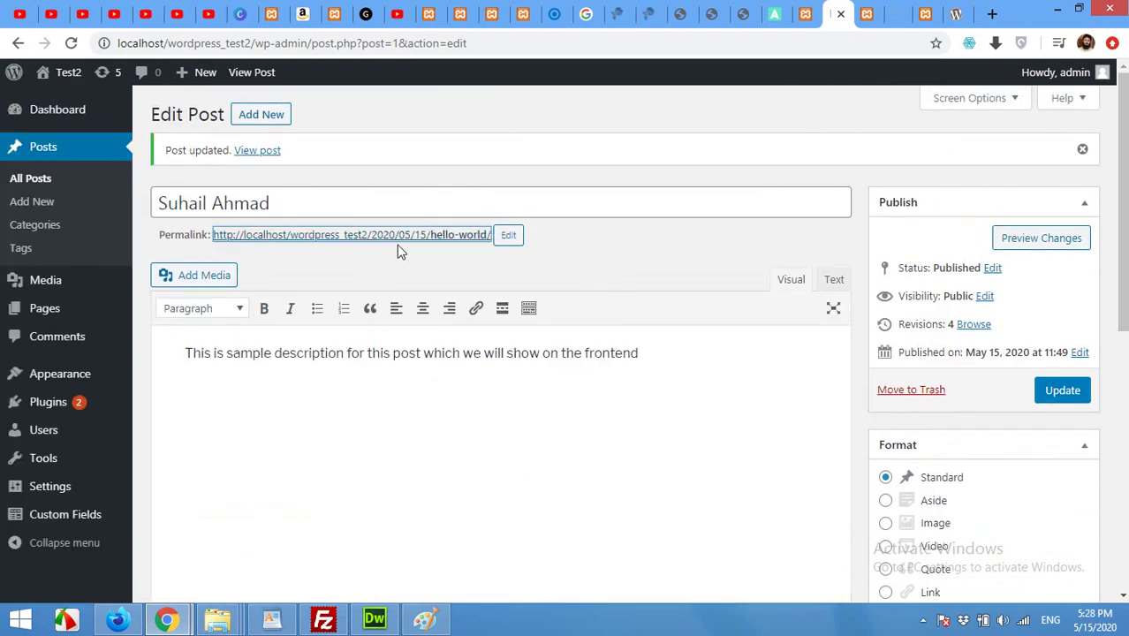
left_click(891, 14)
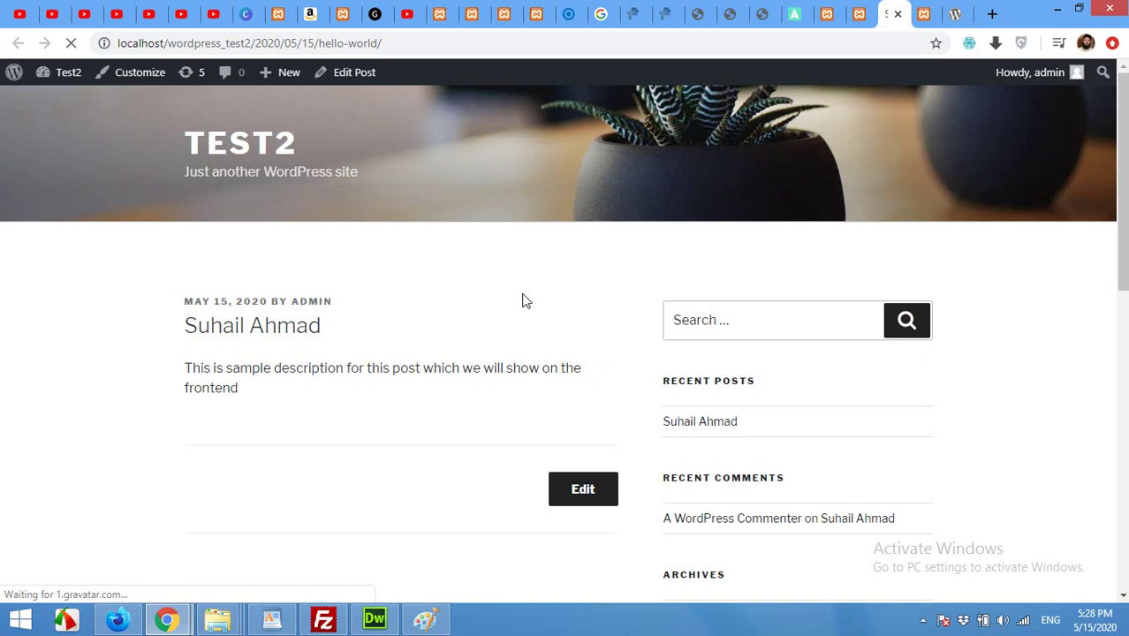
scroll(302, 388, "down", 2)
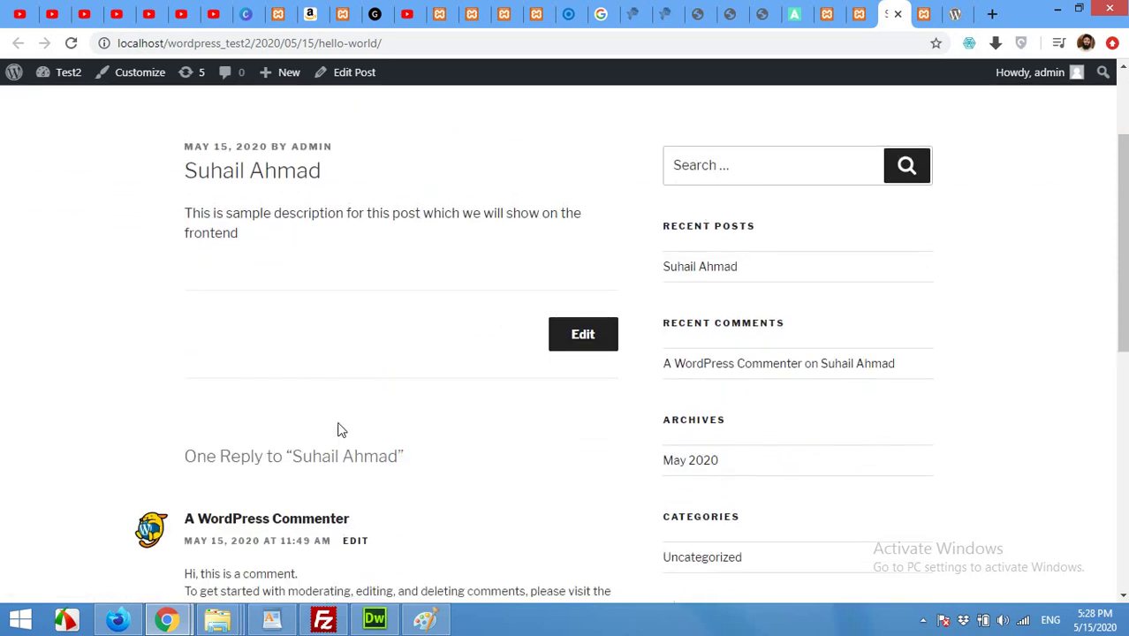
scroll(327, 437, "up", 2)
scroll(316, 443, "down", 3)
scroll(312, 443, "up", 3)
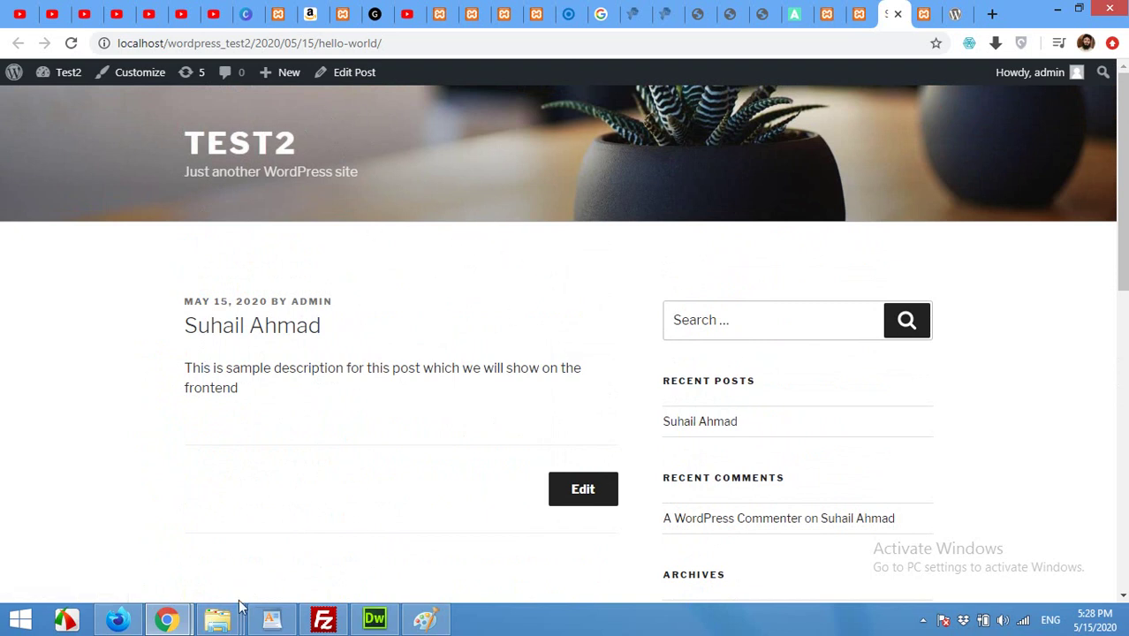
left_click(223, 623)
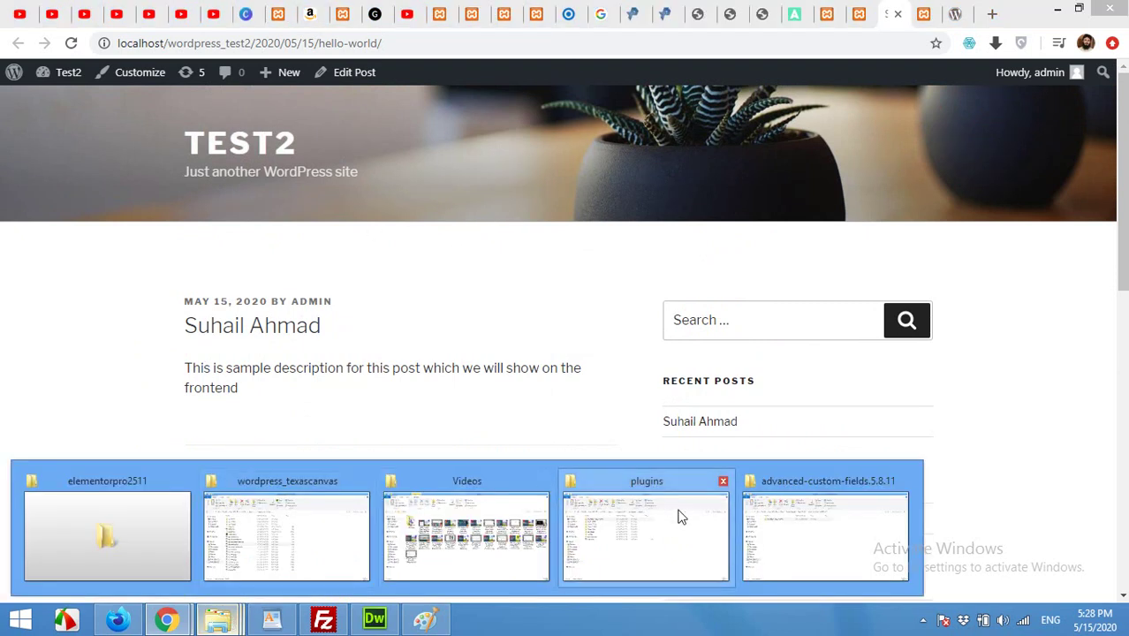
Step: Browse to wp-content > themes > twentyseventeen and open single.php in Dreamweaver
left_click(680, 517)
left_click(468, 131)
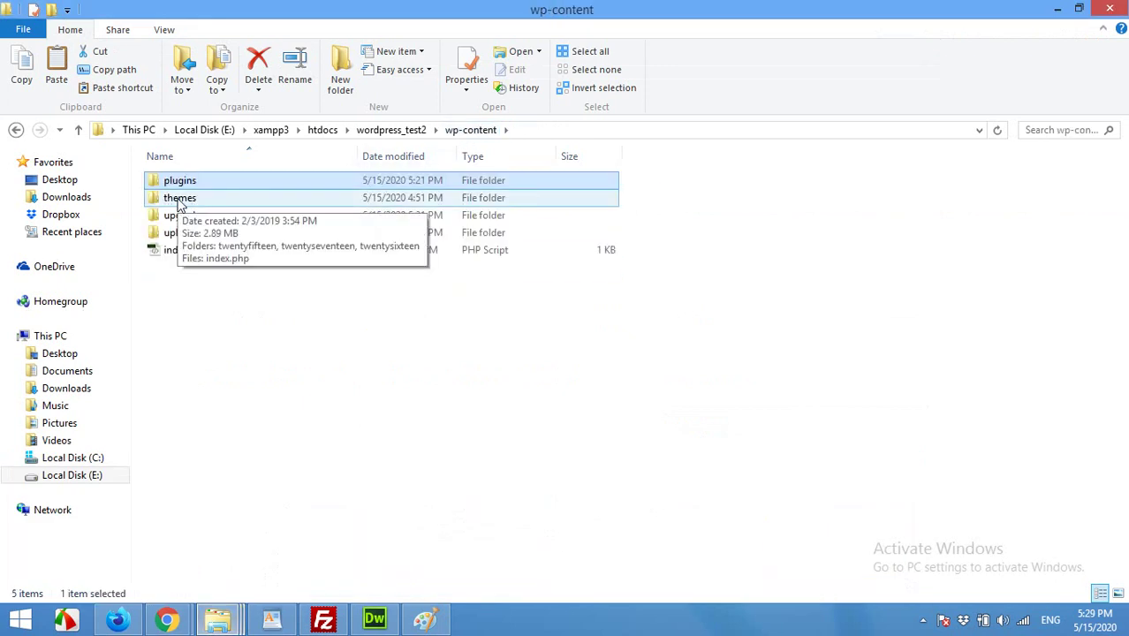
double_click(179, 200)
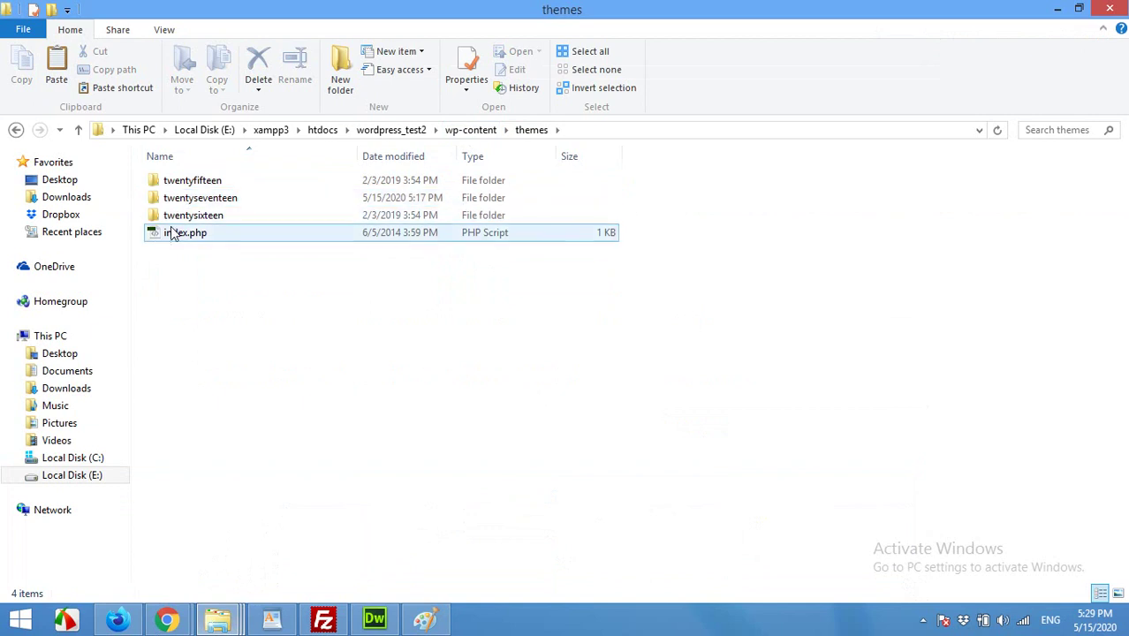
left_click(183, 202)
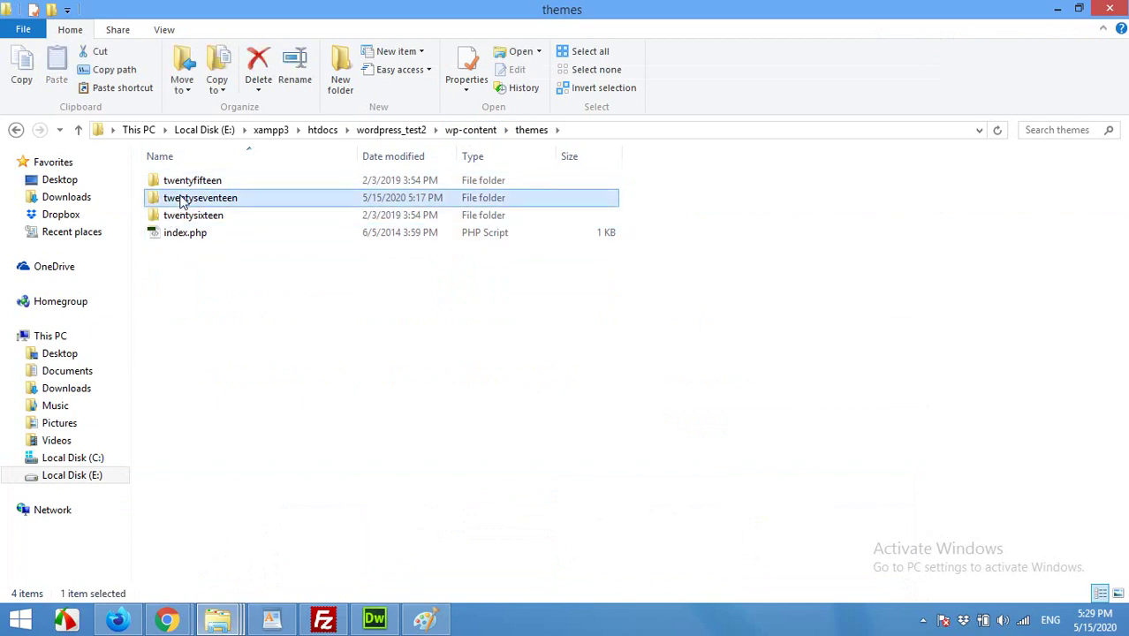
double_click(183, 203)
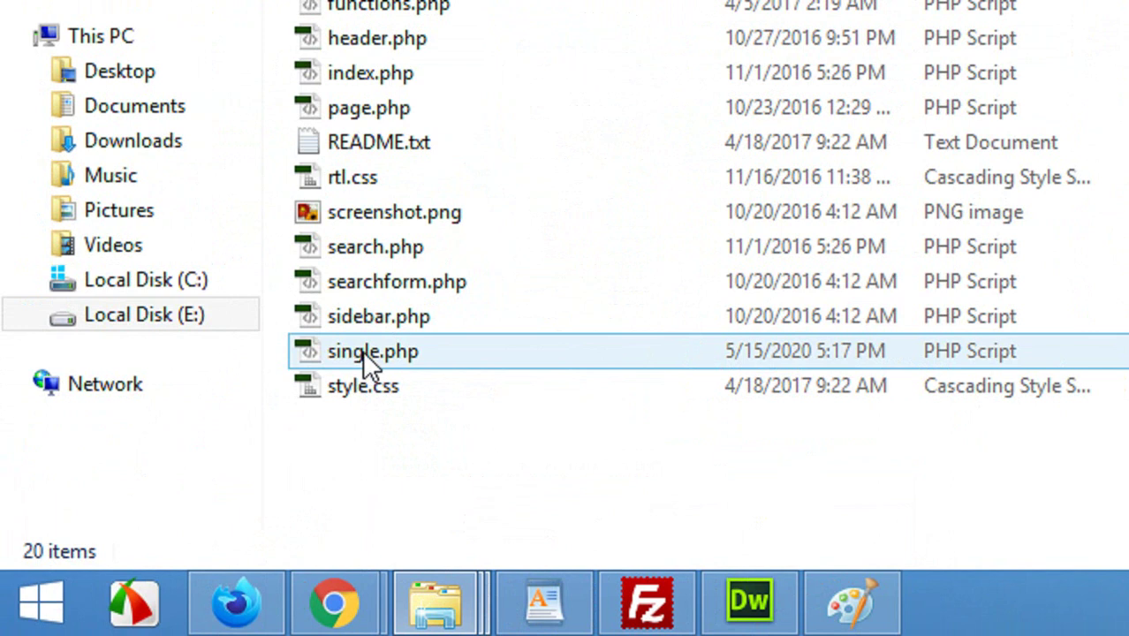
double_click(362, 350)
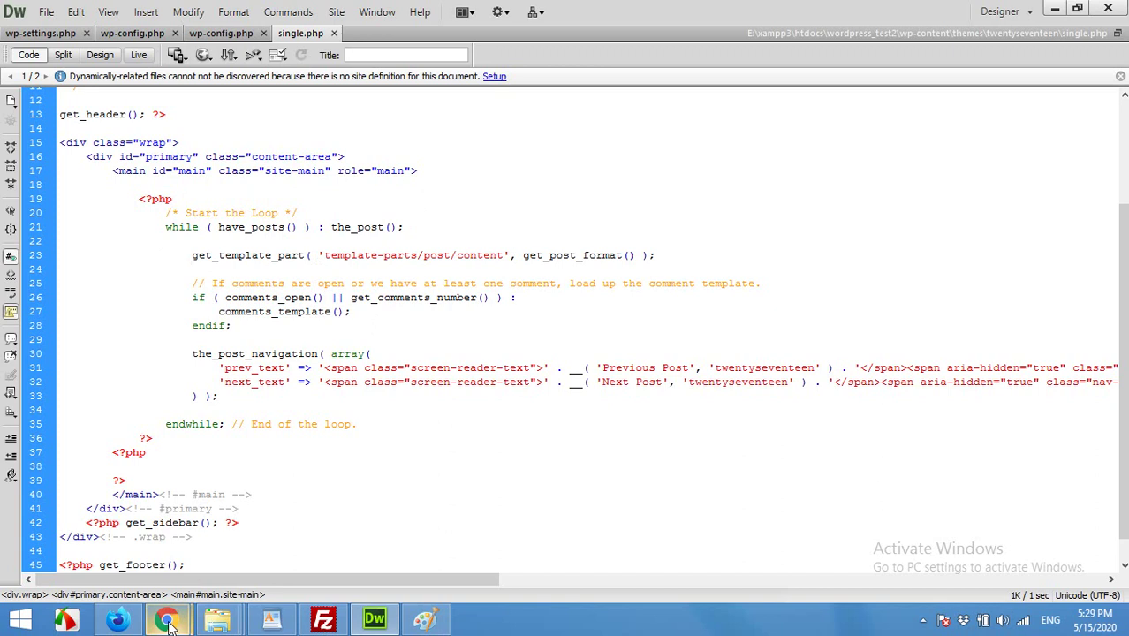
mouse_move(167, 618)
left_click(152, 548)
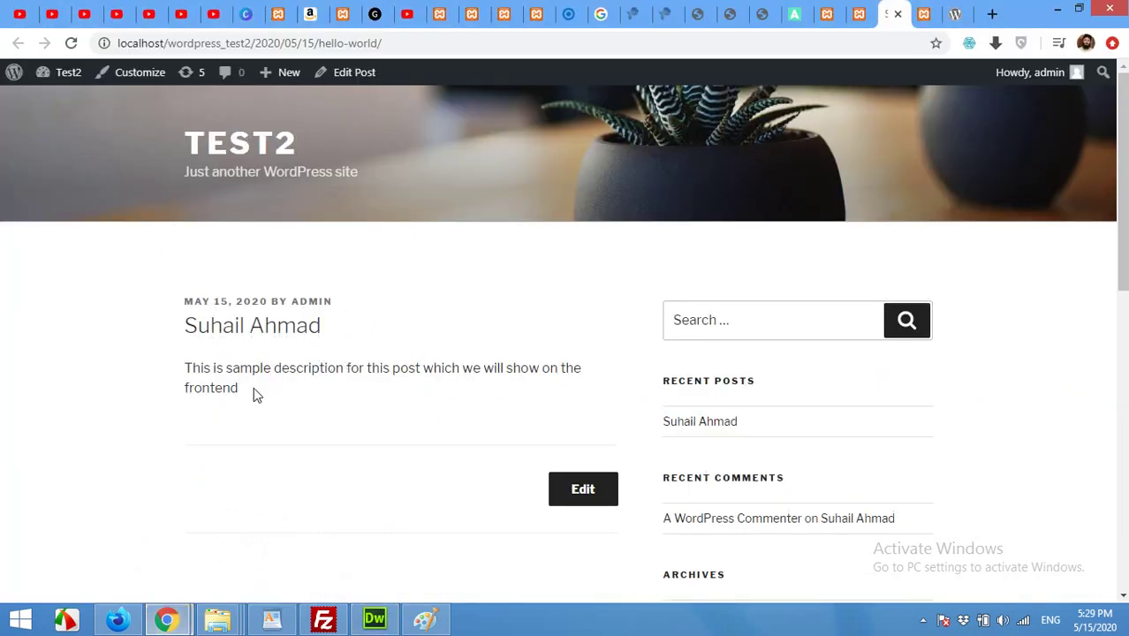
scroll(254, 391, "down", 1)
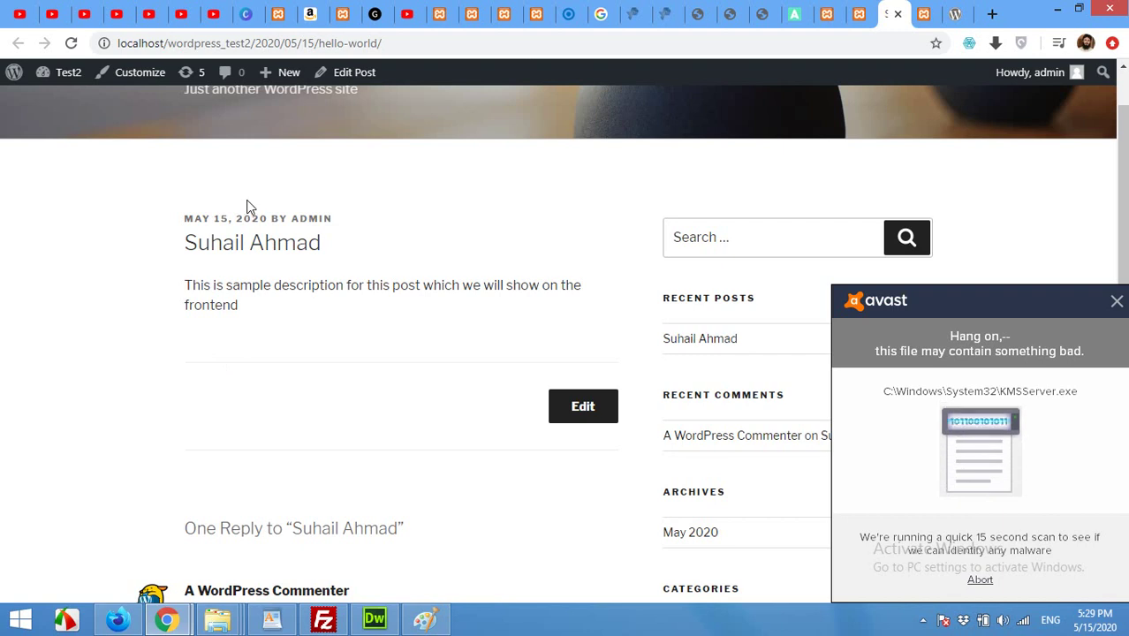
left_click(1117, 302)
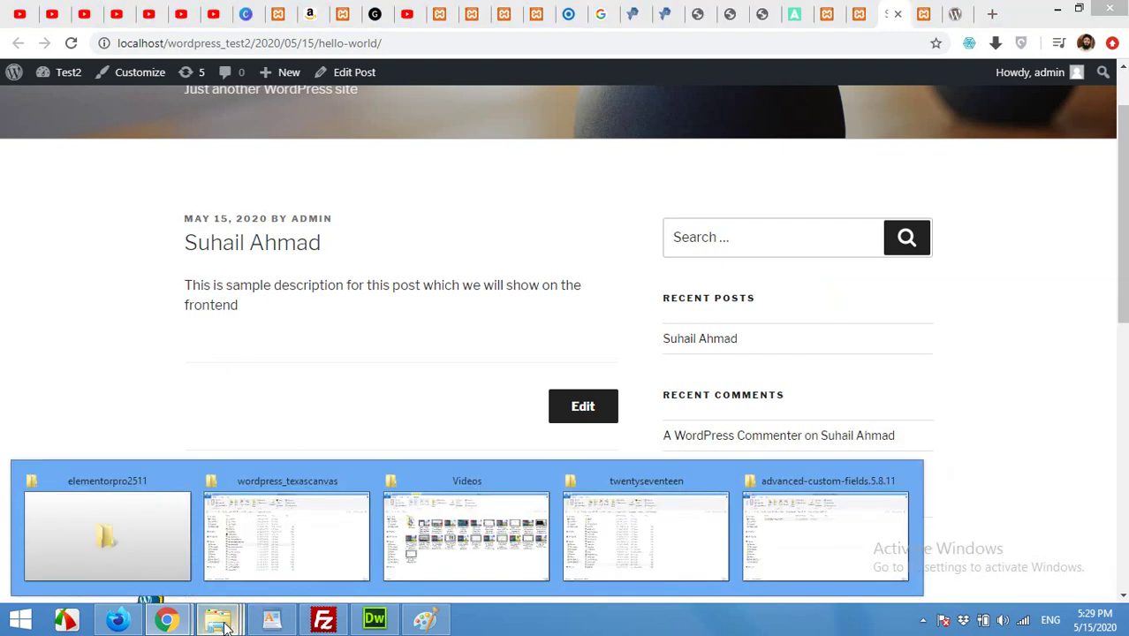
left_click(374, 619)
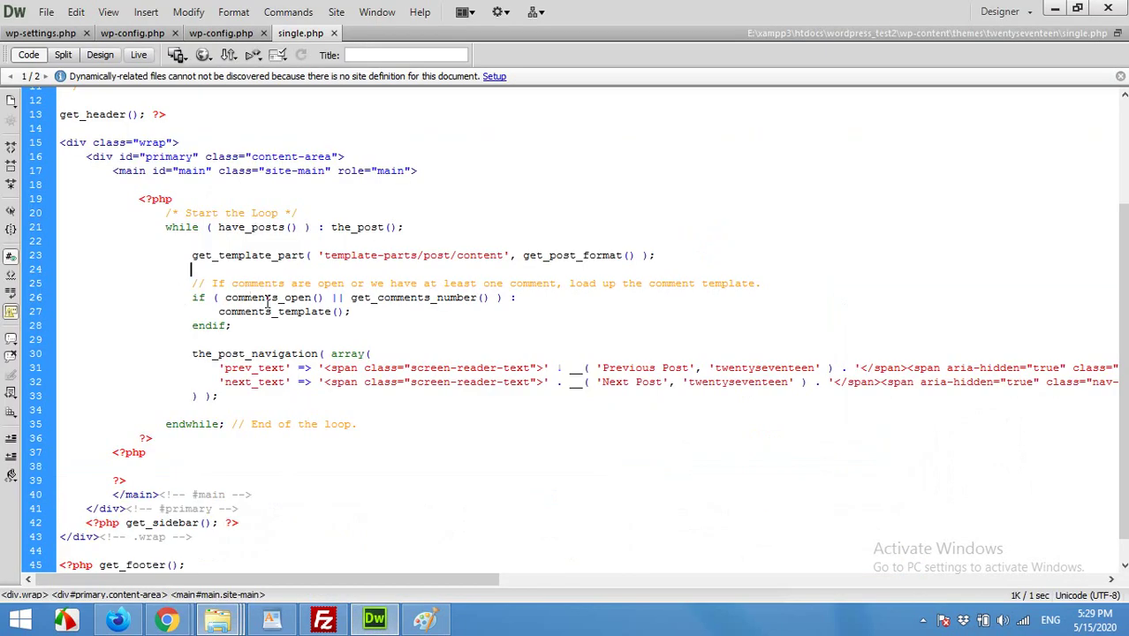
Step: Add blank lines around get_template_part and start typing get_field(" on line 23
left_click_drag(192, 256, 653, 257)
left_click(346, 243)
key("Tab")
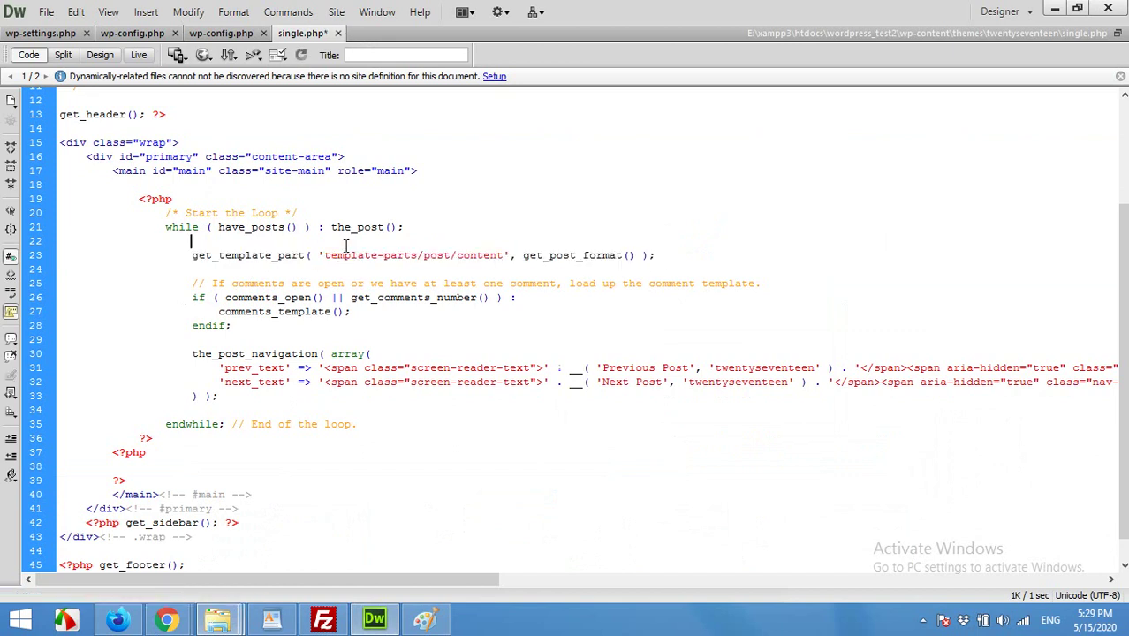
key("Return")
key("Return")
left_click(302, 296)
key("Return")
key("Return")
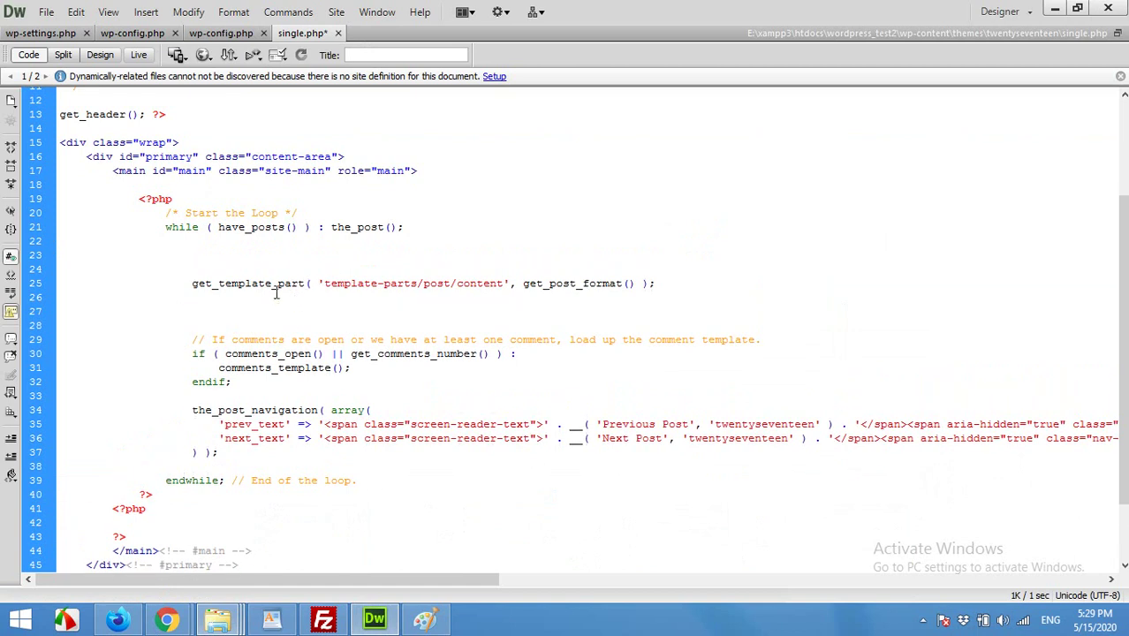
left_click(246, 259)
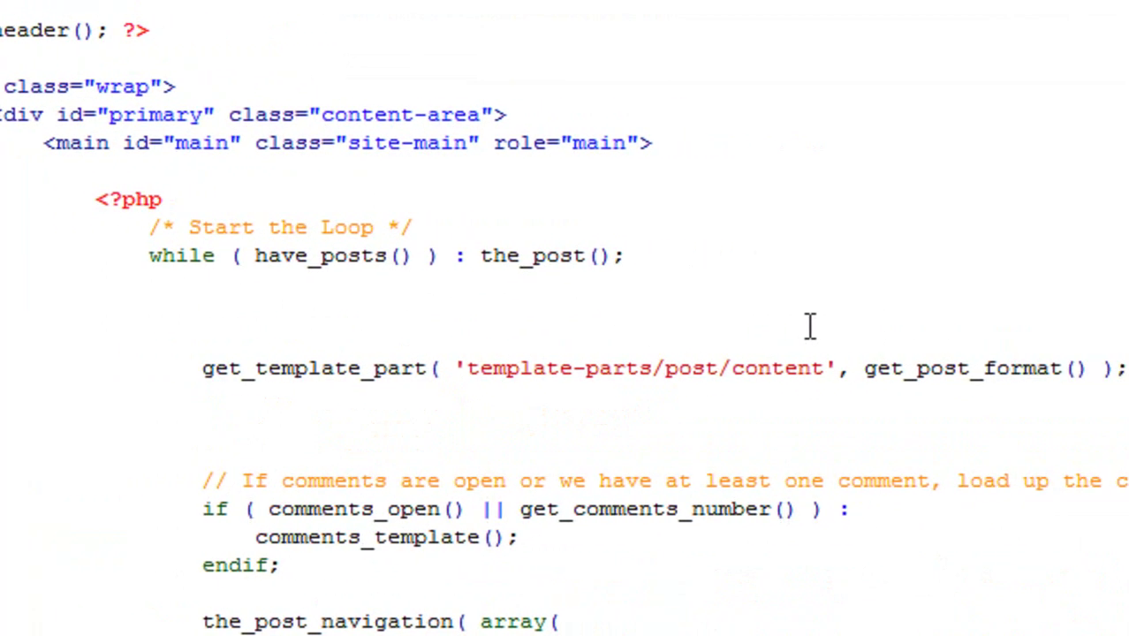
type("get_field(\"")
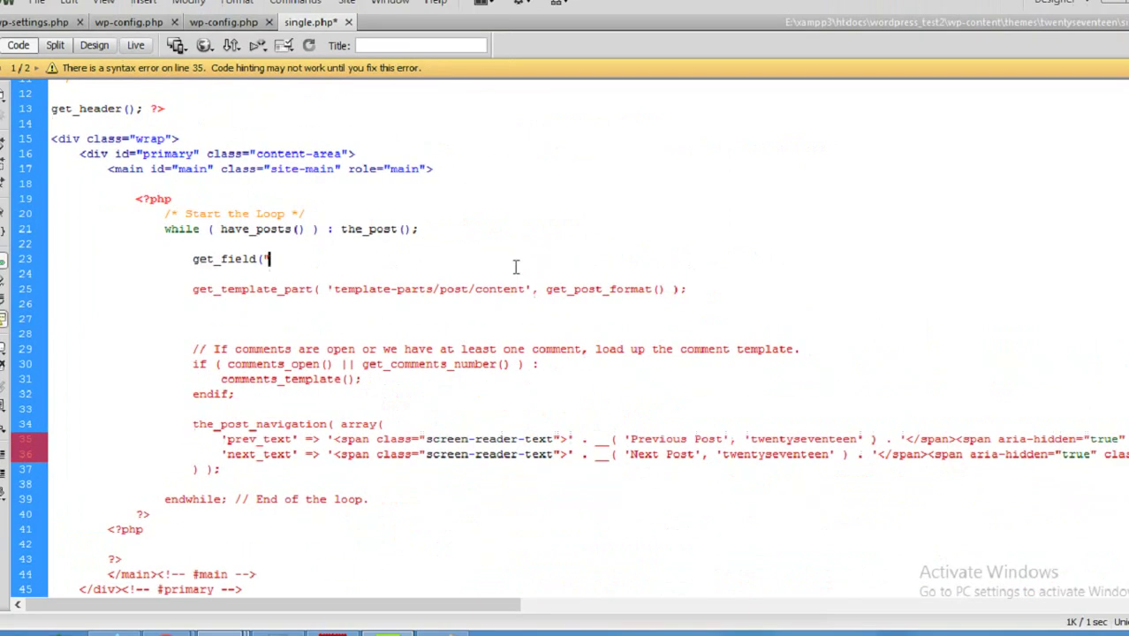
Step: Copy the Designation field's name 'designation' from the for posts field group
key("alt+Tab")
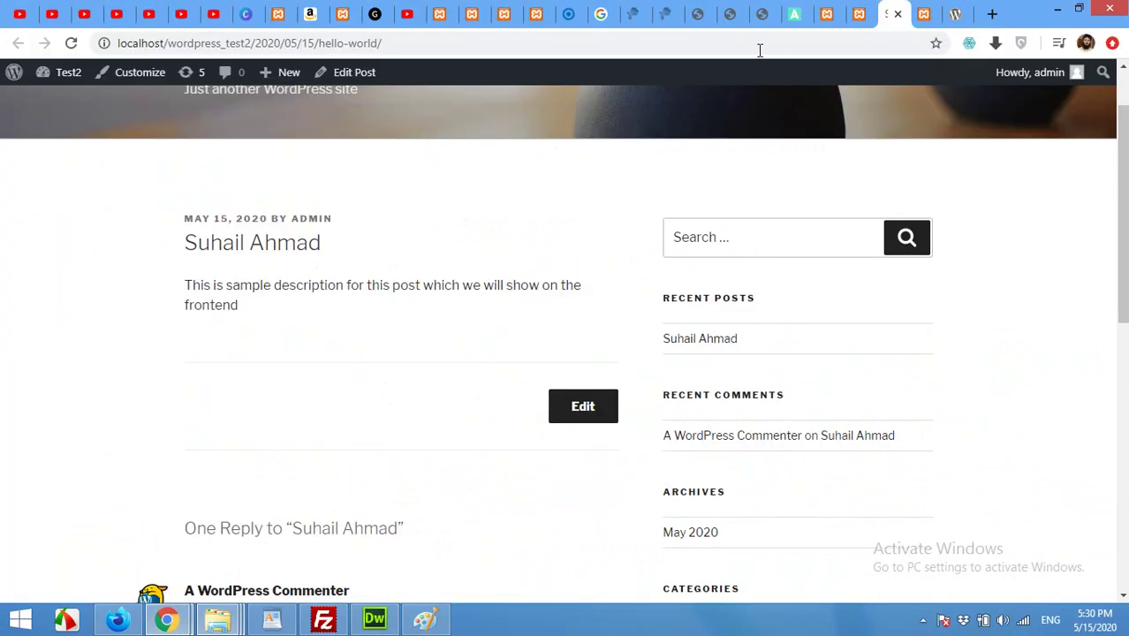
left_click(859, 13)
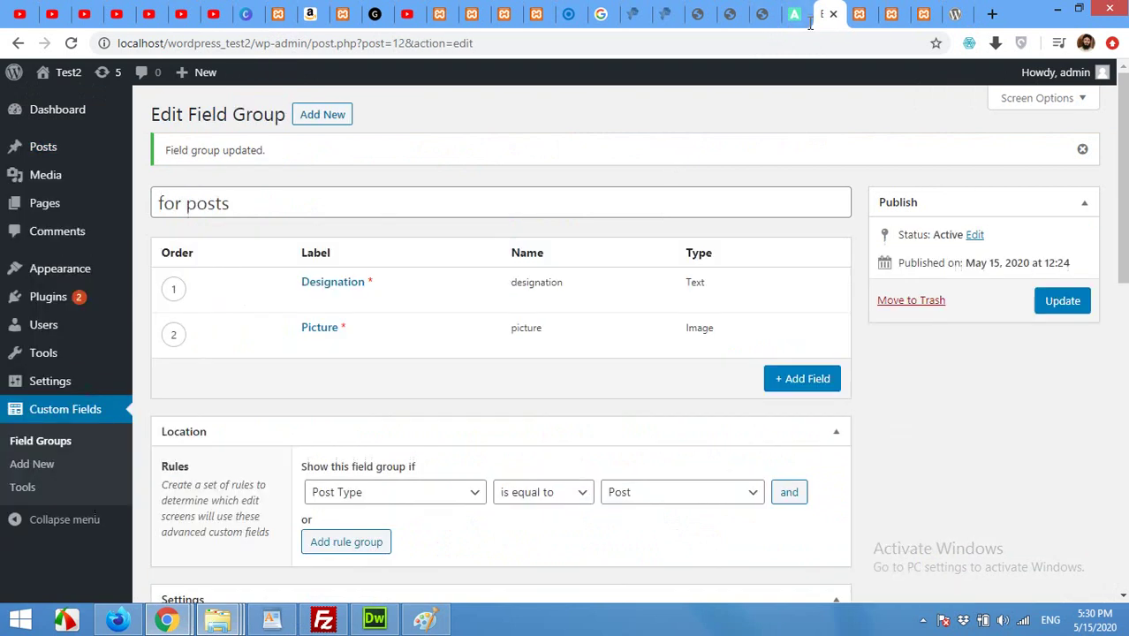
left_click(824, 13)
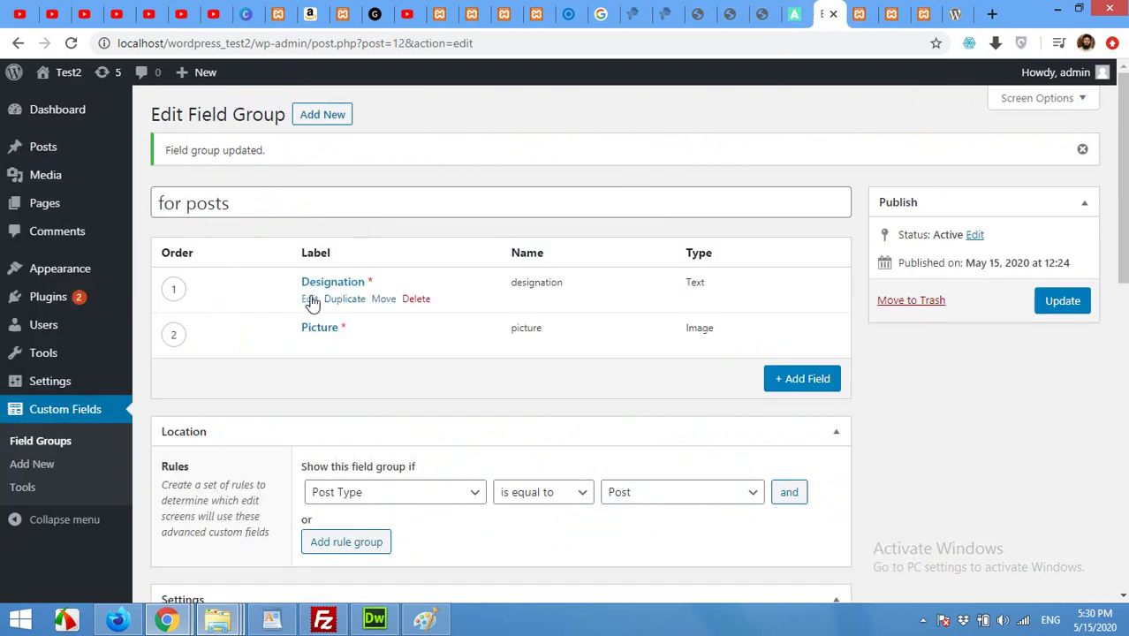
left_click(309, 300)
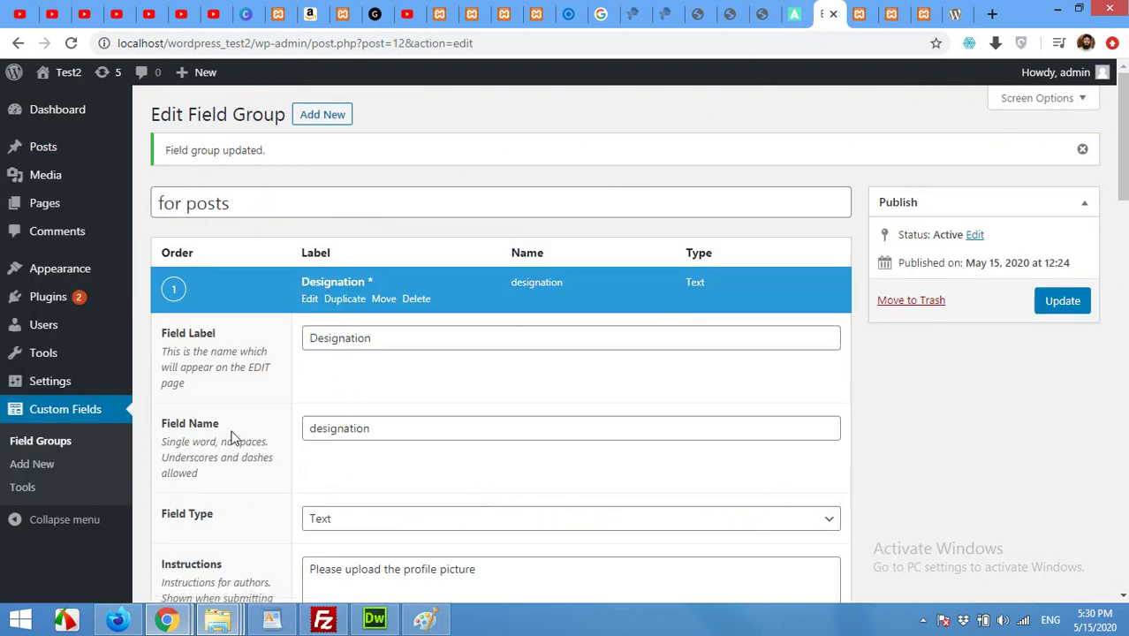
double_click(328, 428)
right_click(328, 431)
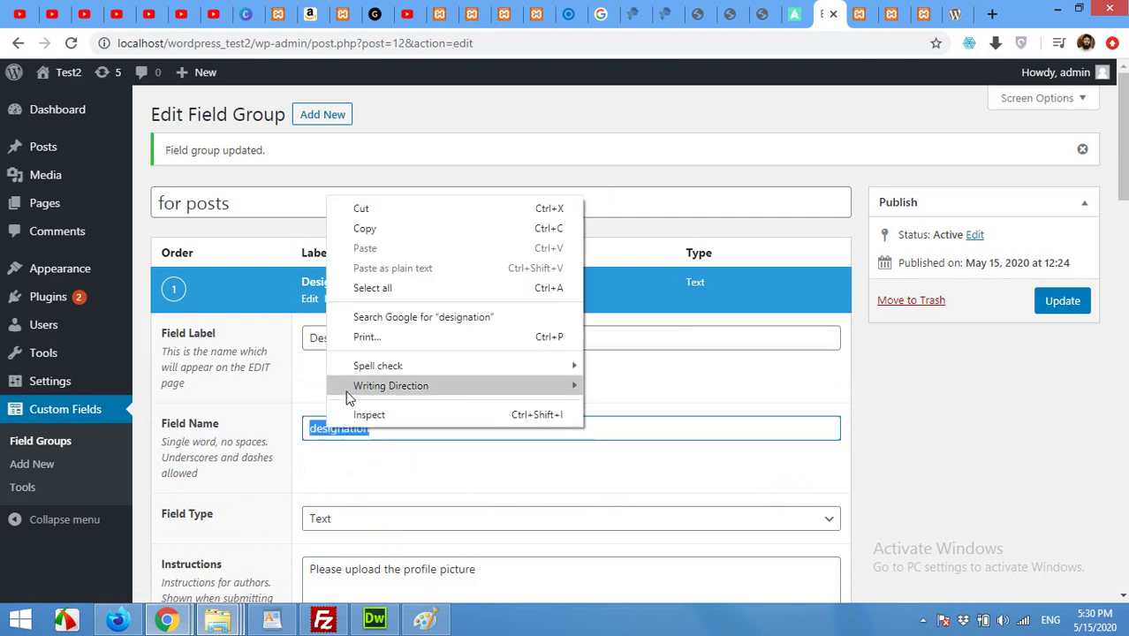
left_click(373, 230)
left_click(375, 620)
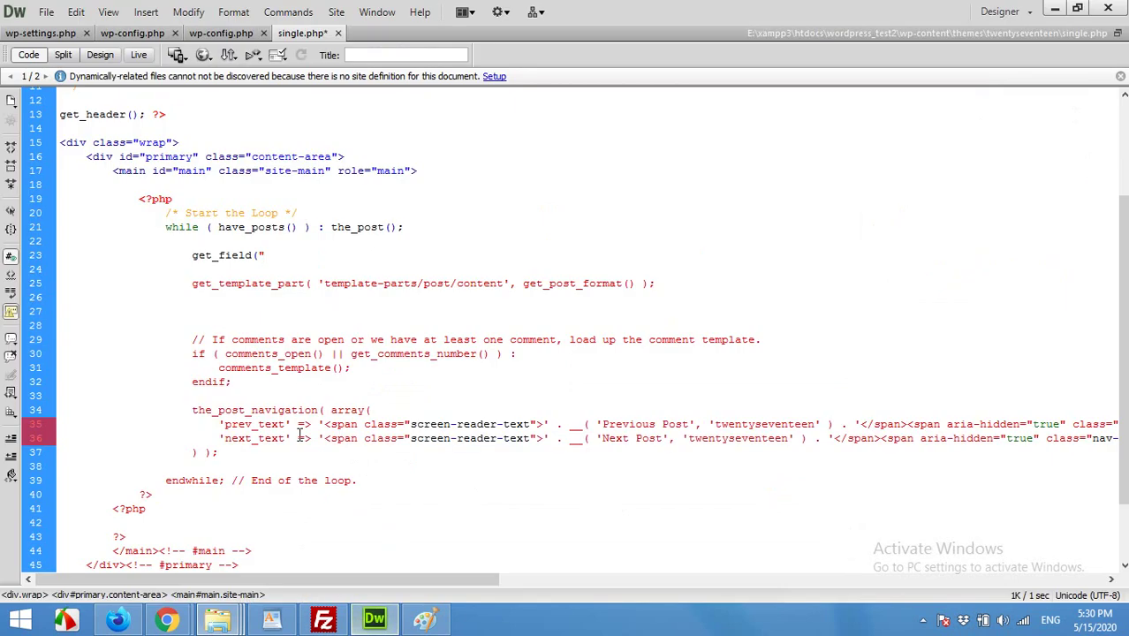
Step: Make line 23 read echo get_field("designation") and save single.php
right_click(271, 255)
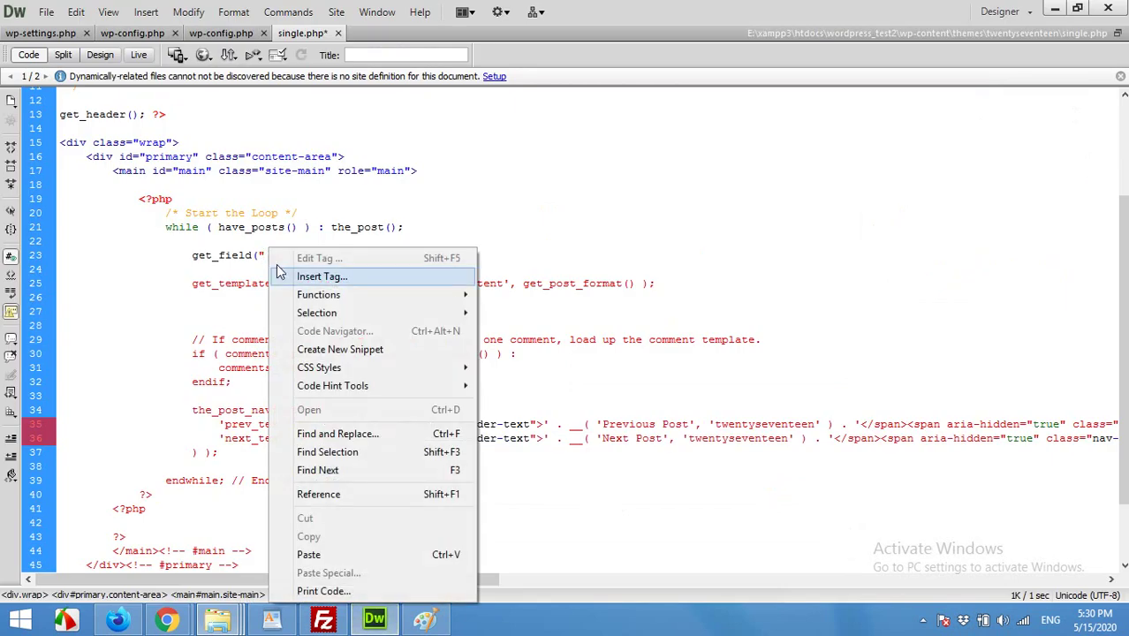
left_click(300, 553)
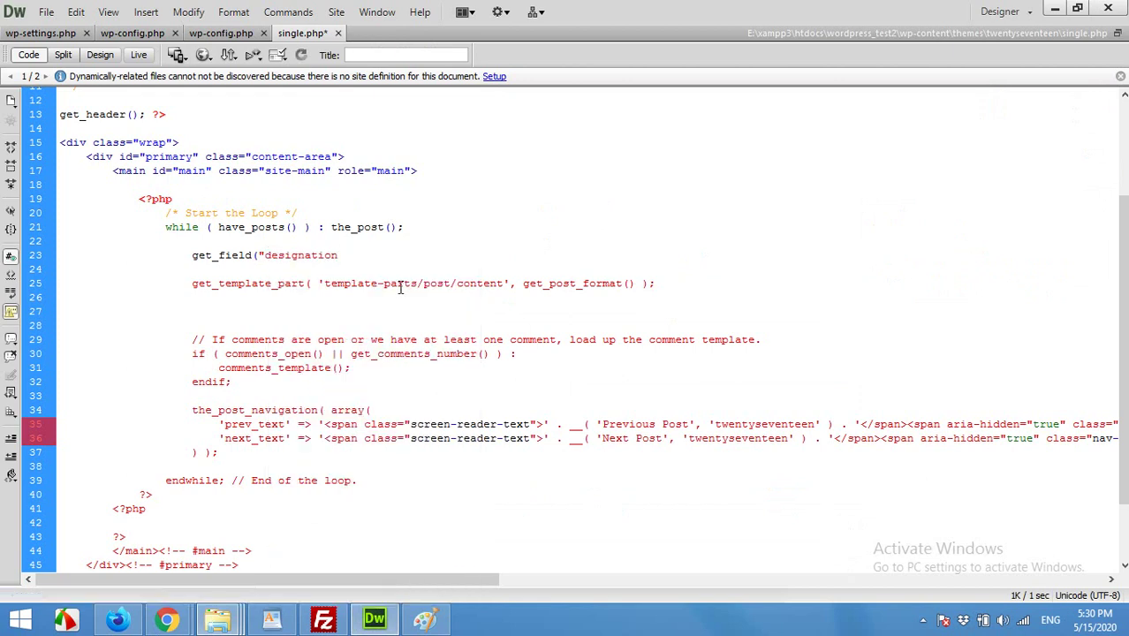
type("\");")
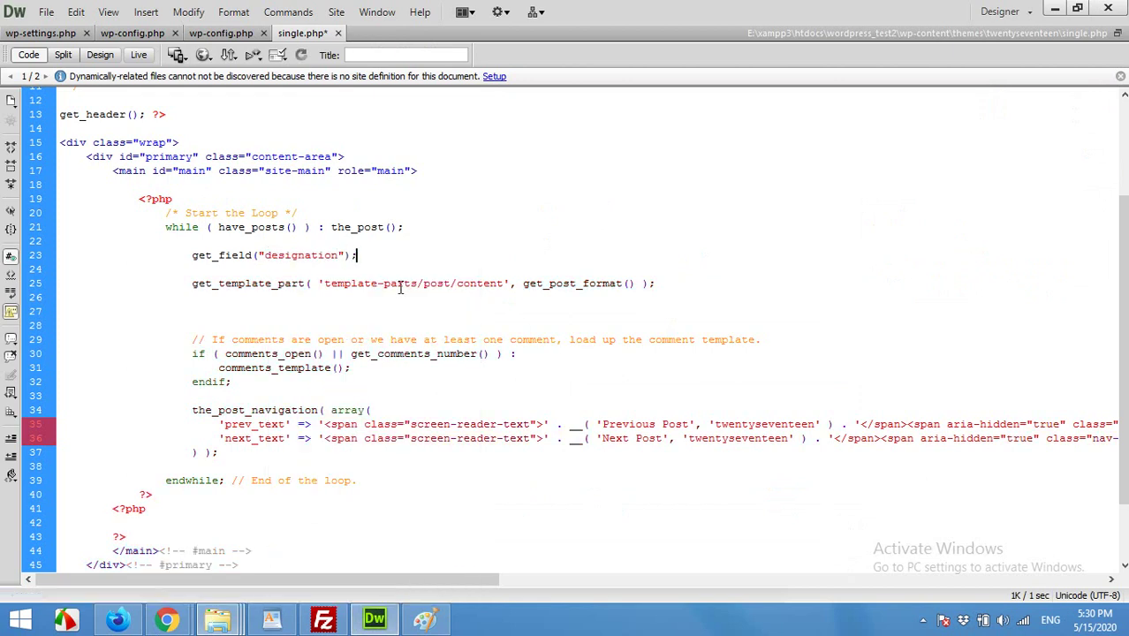
key("Left")
key("Left")
key("Left")
key("Left")
key("Left")
key("Left")
key("Left")
key("Left")
key("Left")
key("Left")
key("Left")
key("Left")
key("Left")
key("Left")
key("Left")
key("Left")
key("Left")
key("Left")
key("Left")
key("Left")
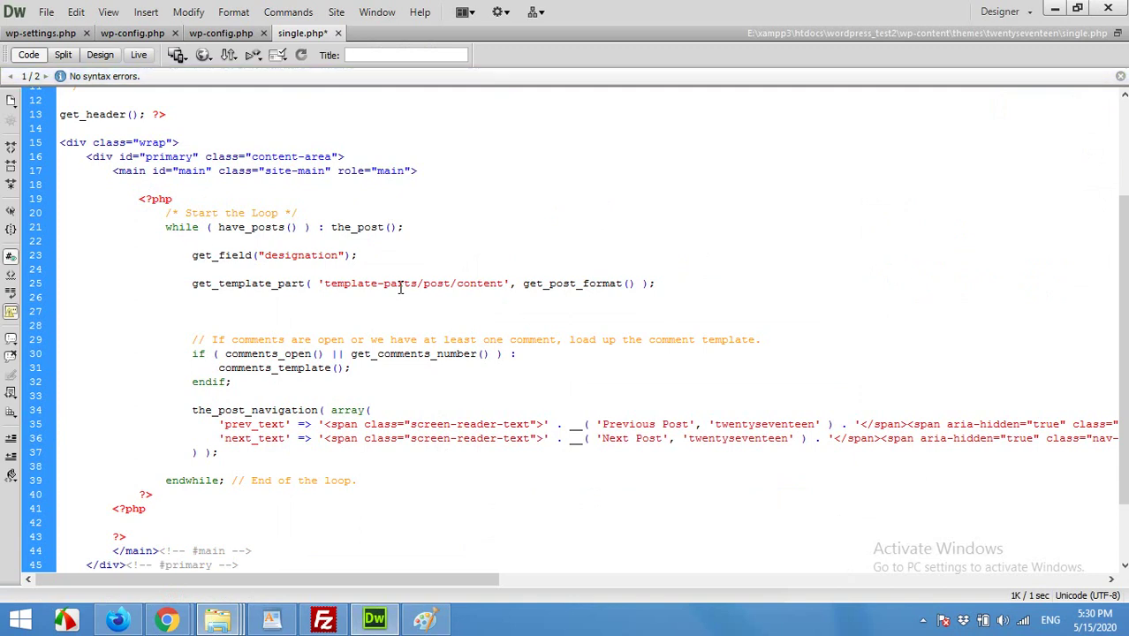
type("echo")
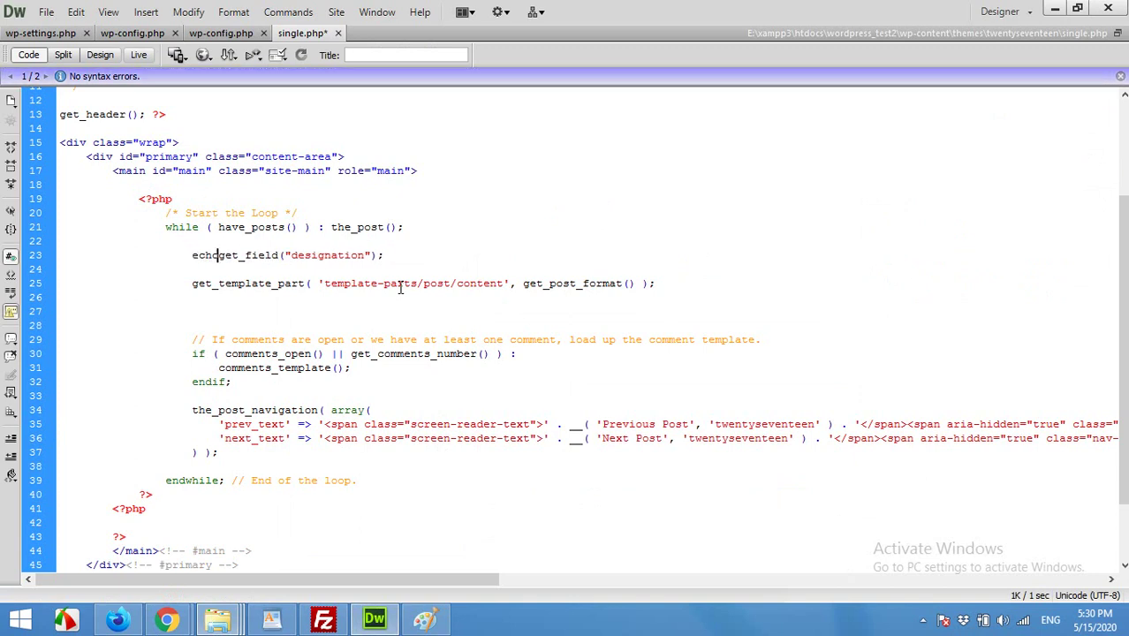
key("ctrl+s")
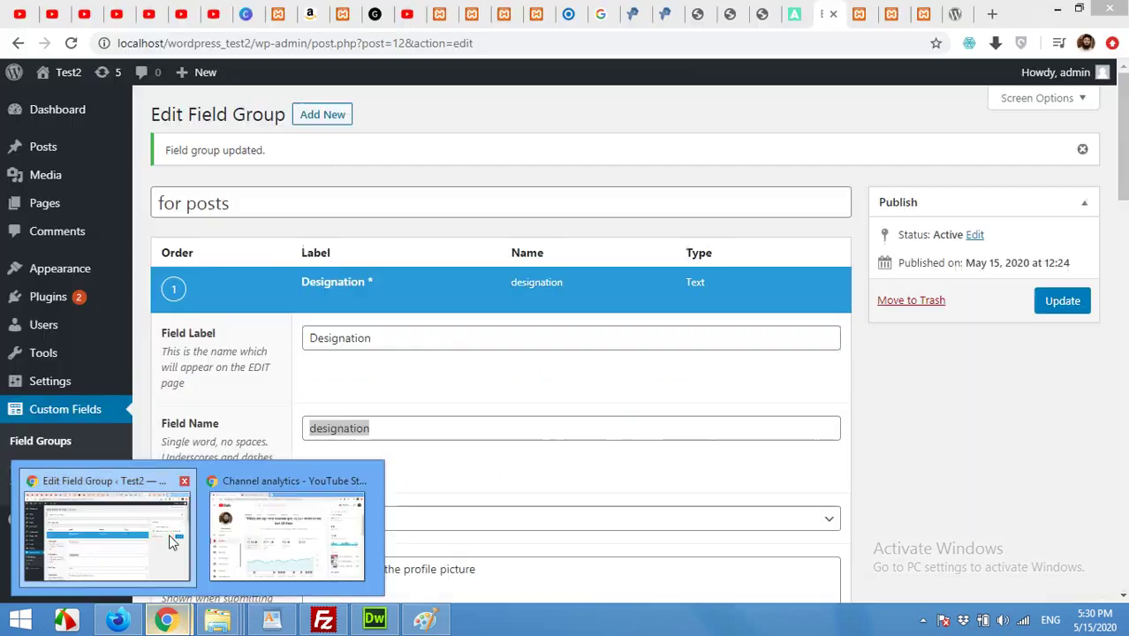
Step: Reload the hello-world post and check the new General Manager line above the date
left_click(171, 542)
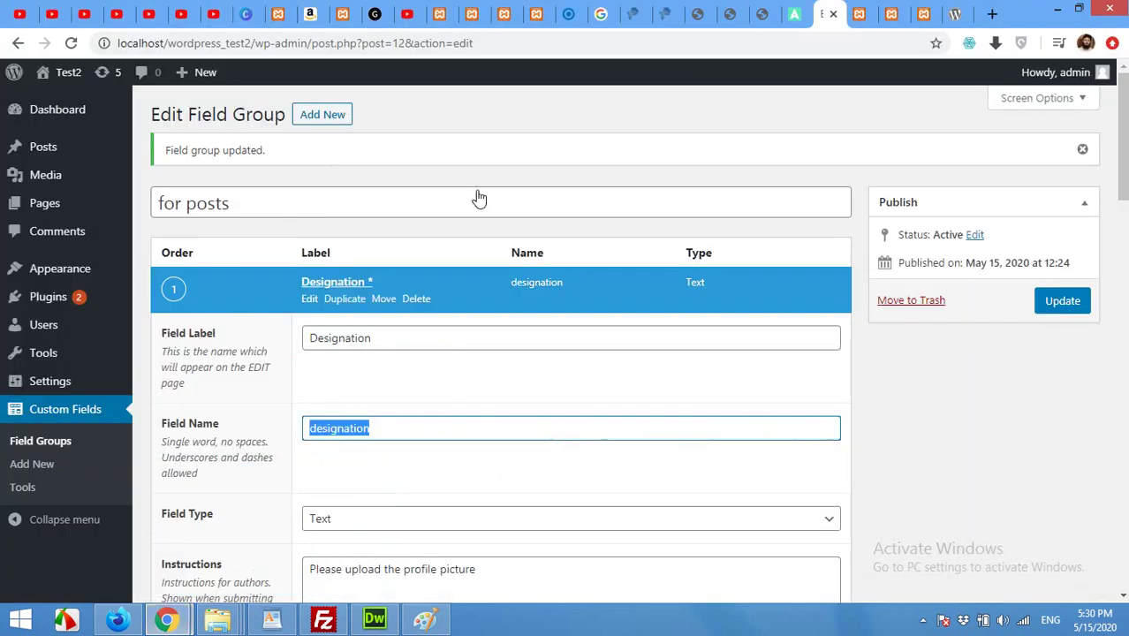
left_click(859, 14)
left_click(890, 14)
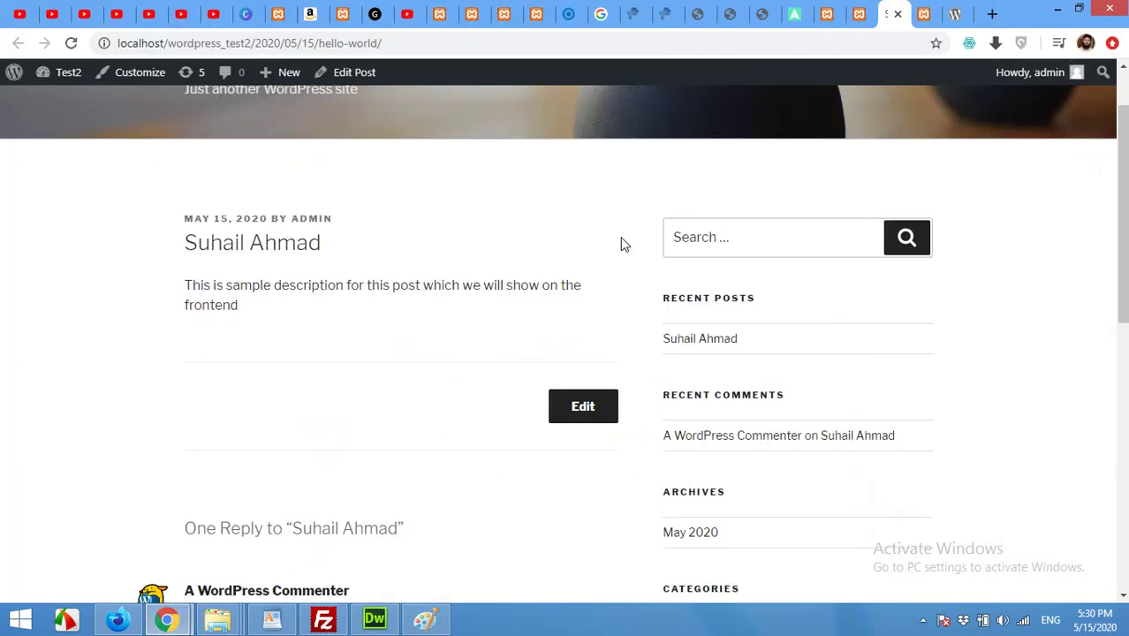
left_click(71, 43)
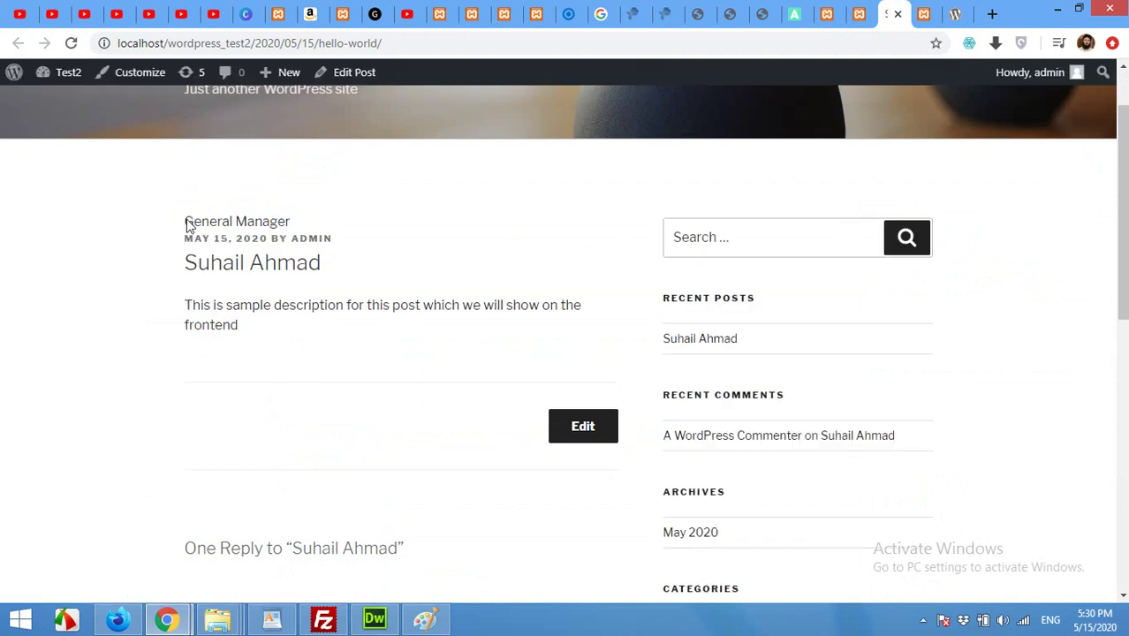
left_click_drag(186, 222, 294, 228)
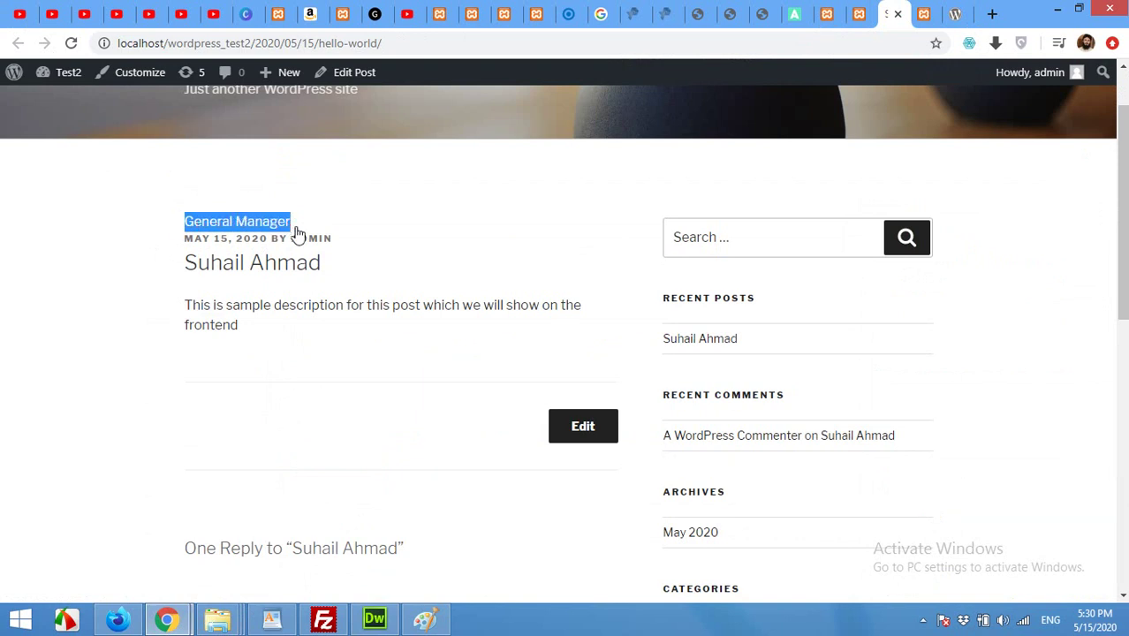
left_click(306, 367)
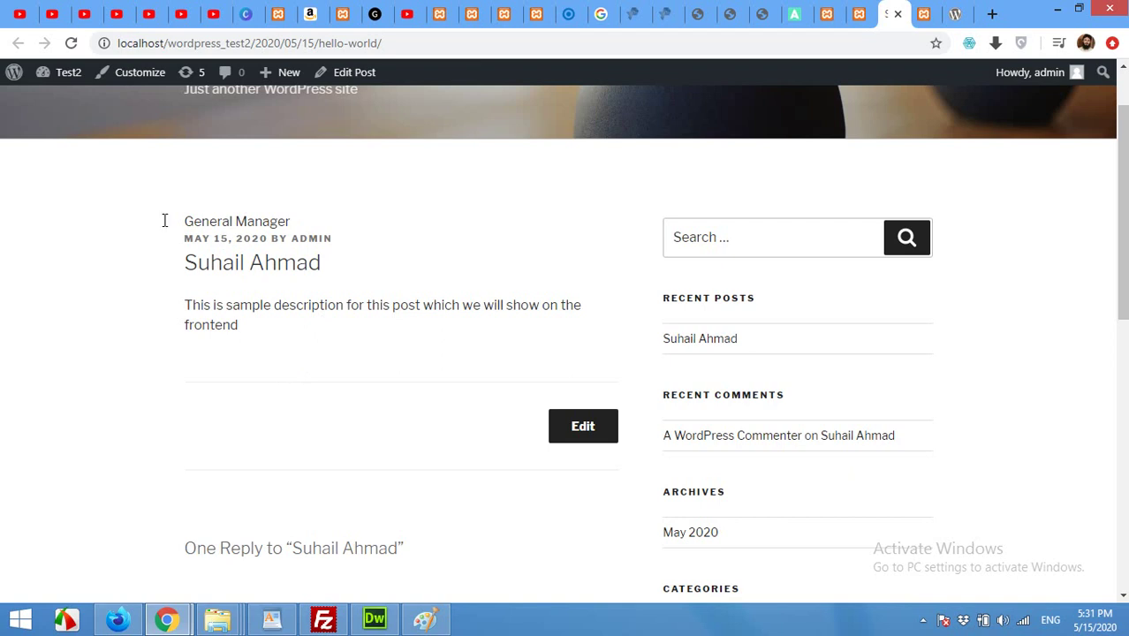
left_click(374, 619)
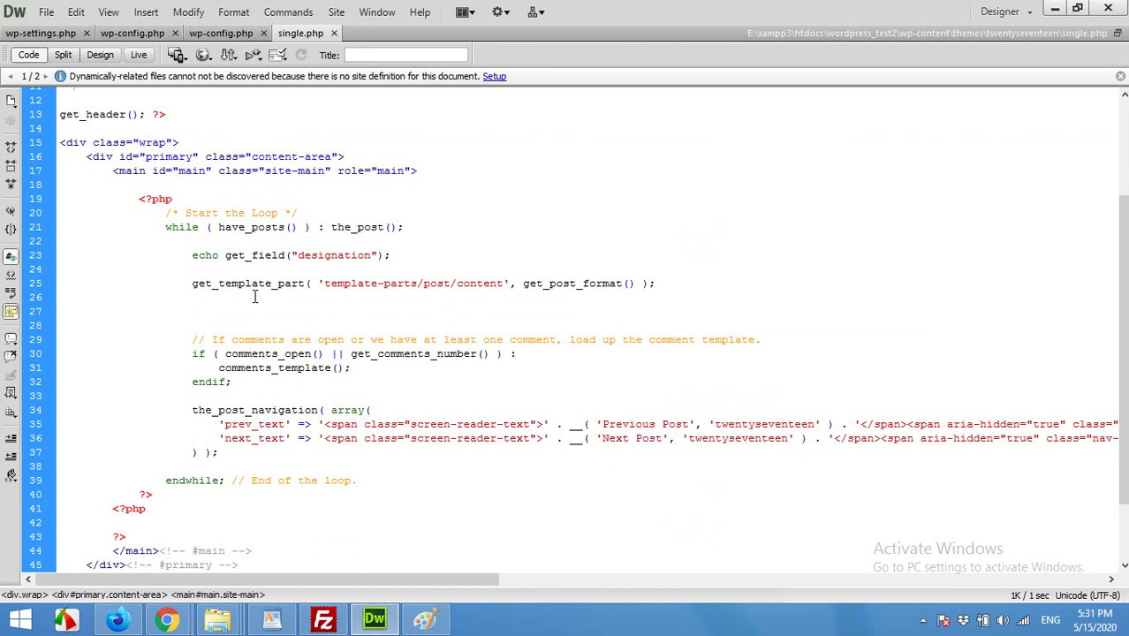
key("BackSpace")
Step: Add the "Designation: " label and <h2> and </h2> tags around get_field("designation") on line 23
type("\"Design")
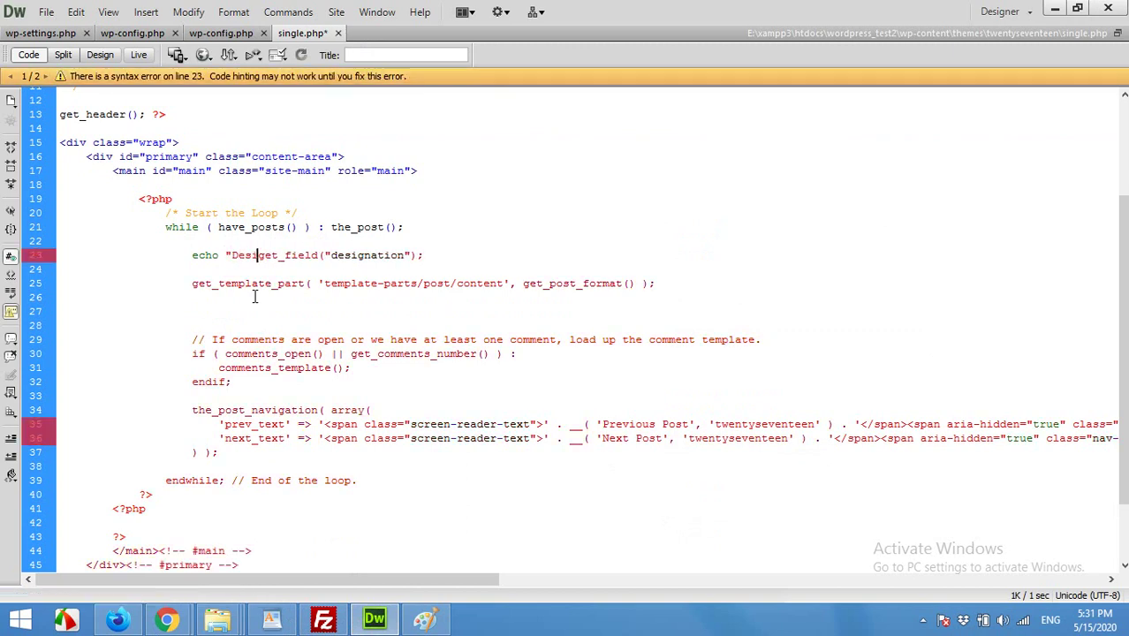
type("ation: ")
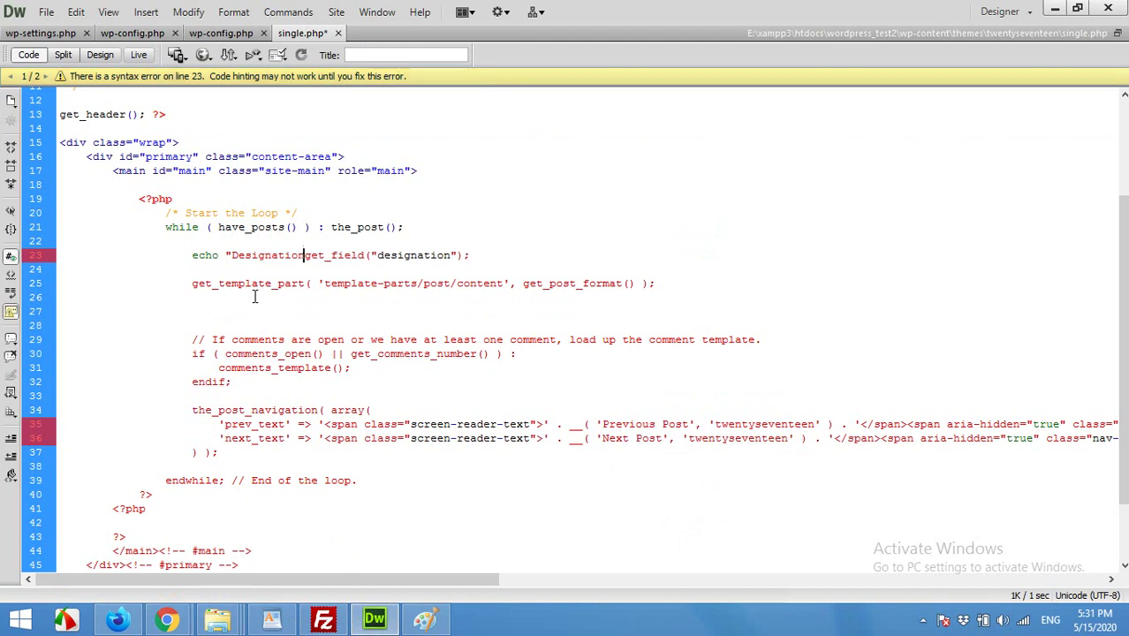
type("\".")
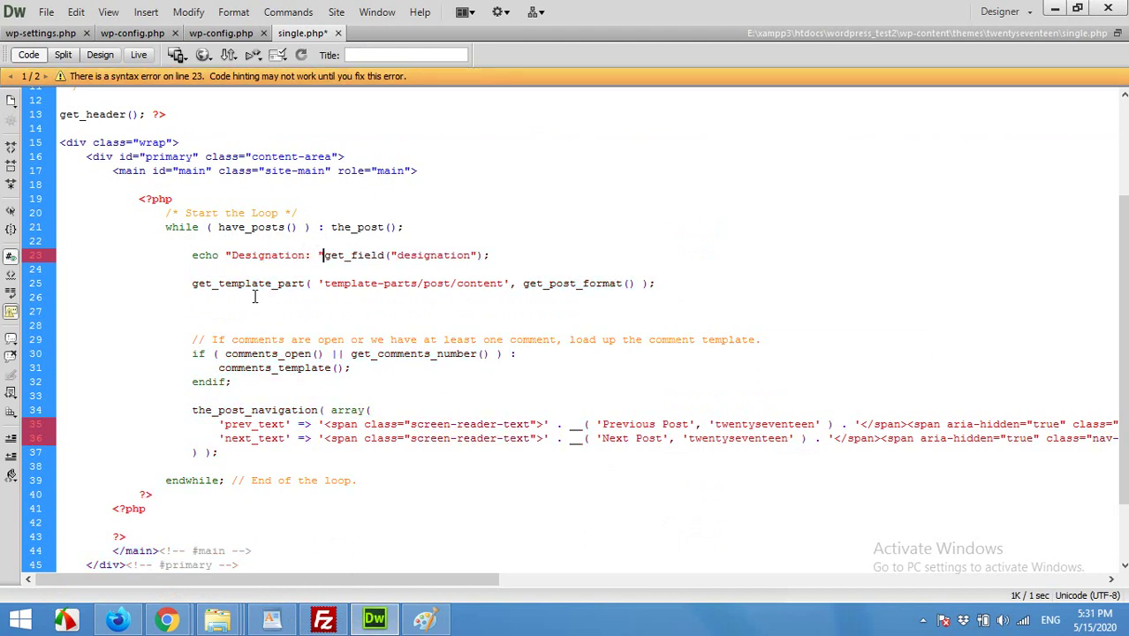
key("Right")
key("Right")
key("Right")
key("Right")
key("Right")
key("Right")
key("Right")
key("Right")
key("Right")
key("Right")
key("Right")
key("Right")
key("Right")
key("Right")
key("Right")
key("Right")
key("Right")
key("Right")
key("Right")
key("Right")
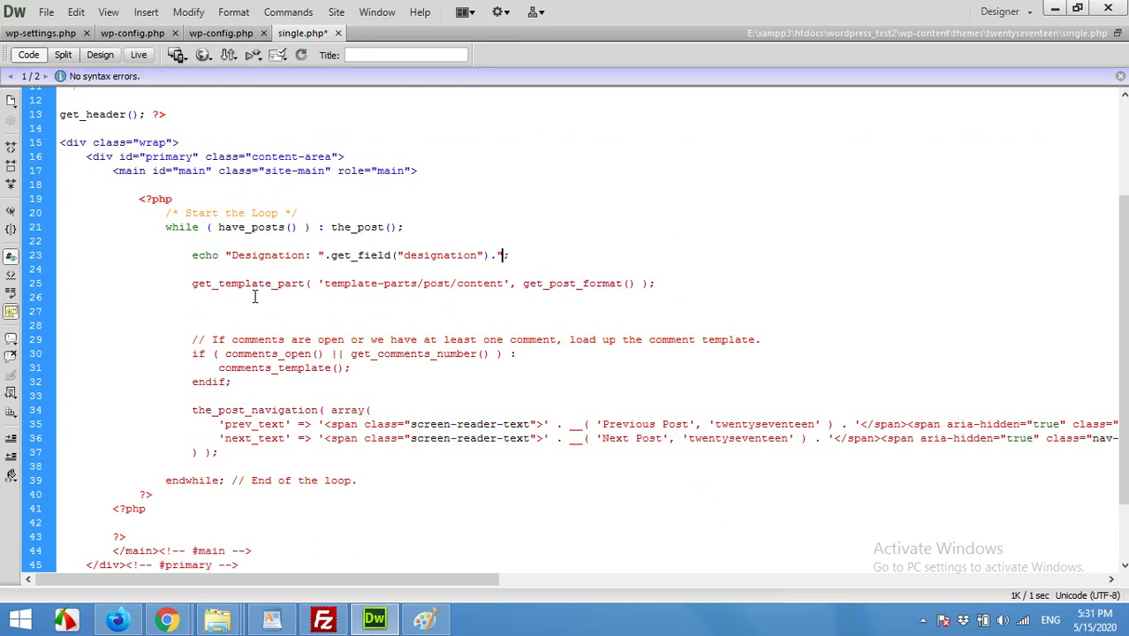
type(".\"\"")
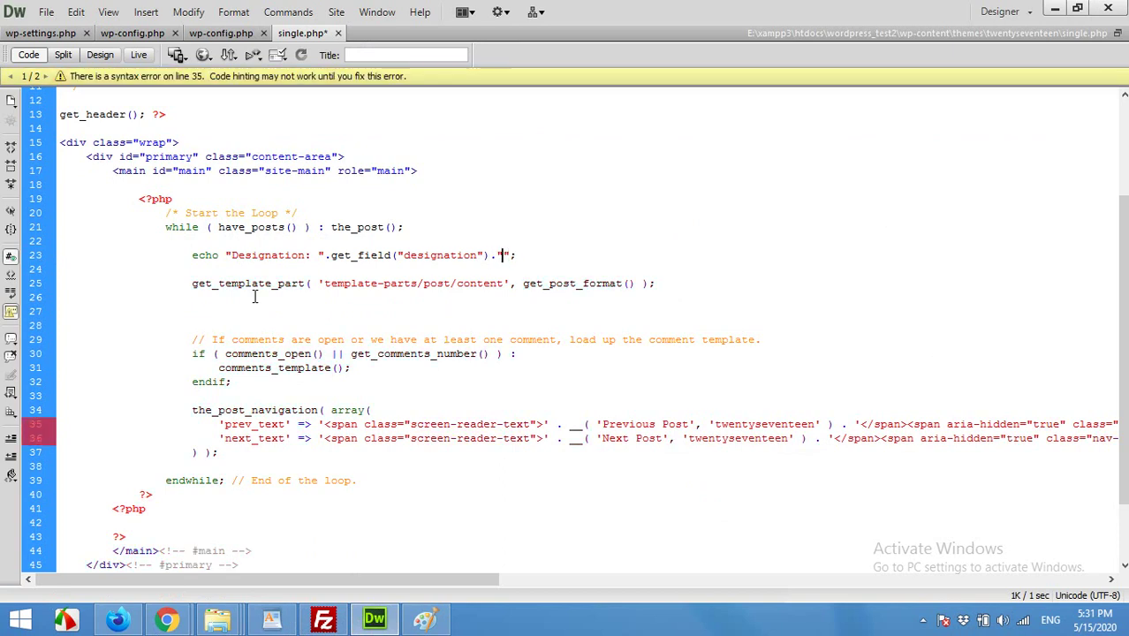
key("Left")
key("Left")
key("Left")
key("Left")
key("Left")
key("Left")
key("Left")
key("Left")
key("Left")
key("Left")
key("Left")
key("Left")
key("Left")
key("Left")
key("Left")
key("Left")
key("Left")
key("Left")
key("Left")
key("Left")
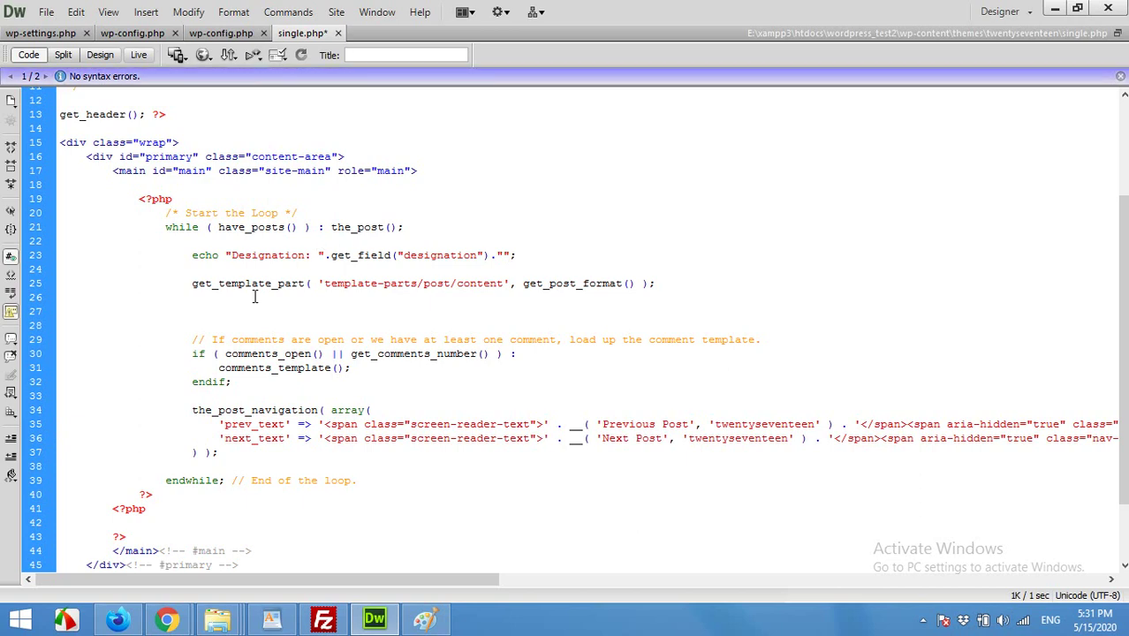
type("<h2>")
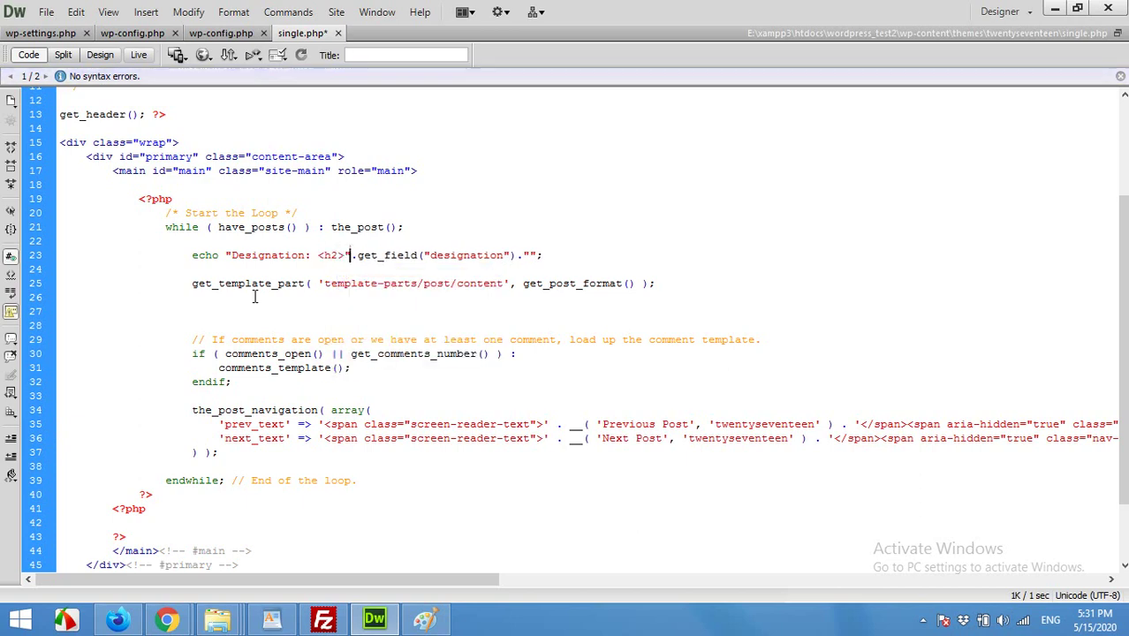
key("Right")
key("Right")
key("Right")
key("Right")
key("Right")
key("Right")
key("Right")
key("Right")
key("Right")
key("Right")
key("Right")
key("Right")
key("Right")
key("Right")
key("Right")
key("Right")
key("Right")
key("Right")
key("Right")
key("Right")
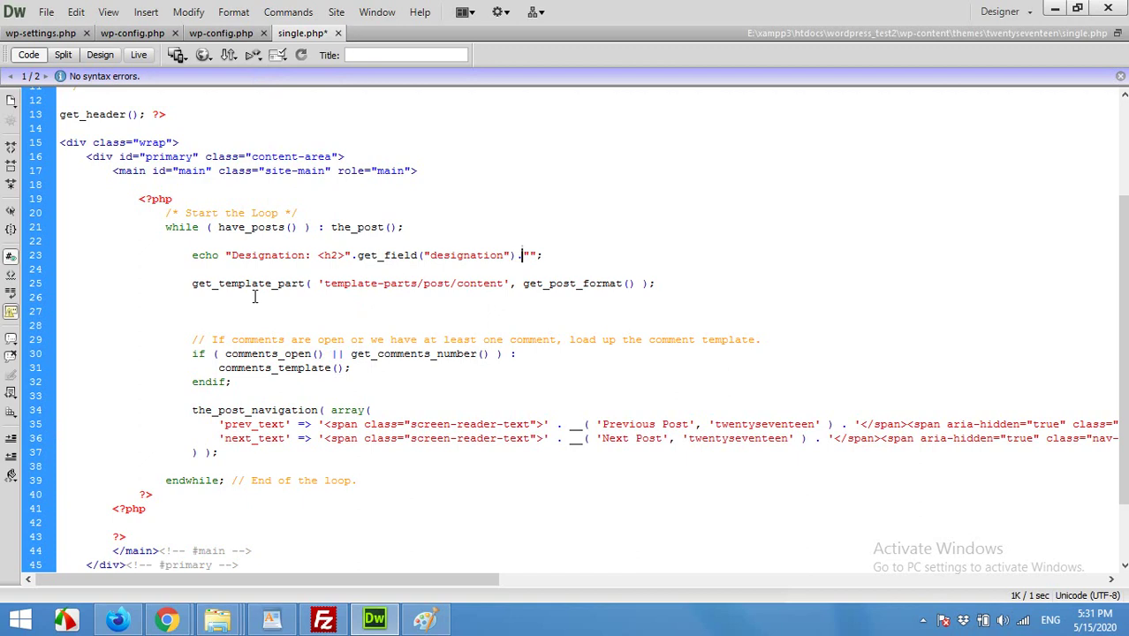
key("Right")
type("</")
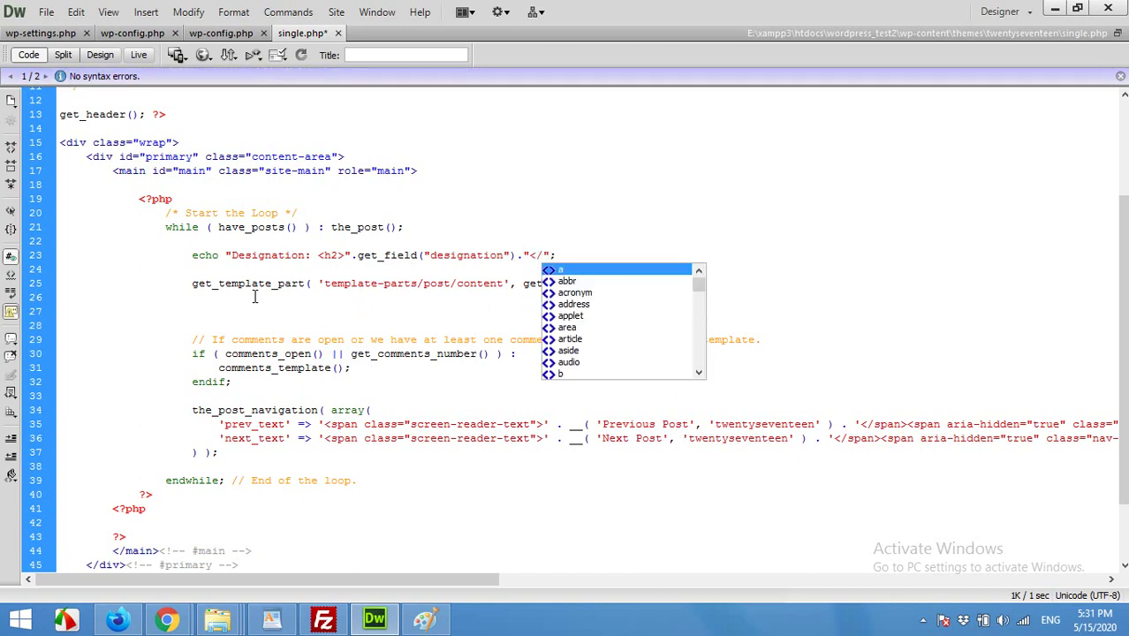
type("h2>")
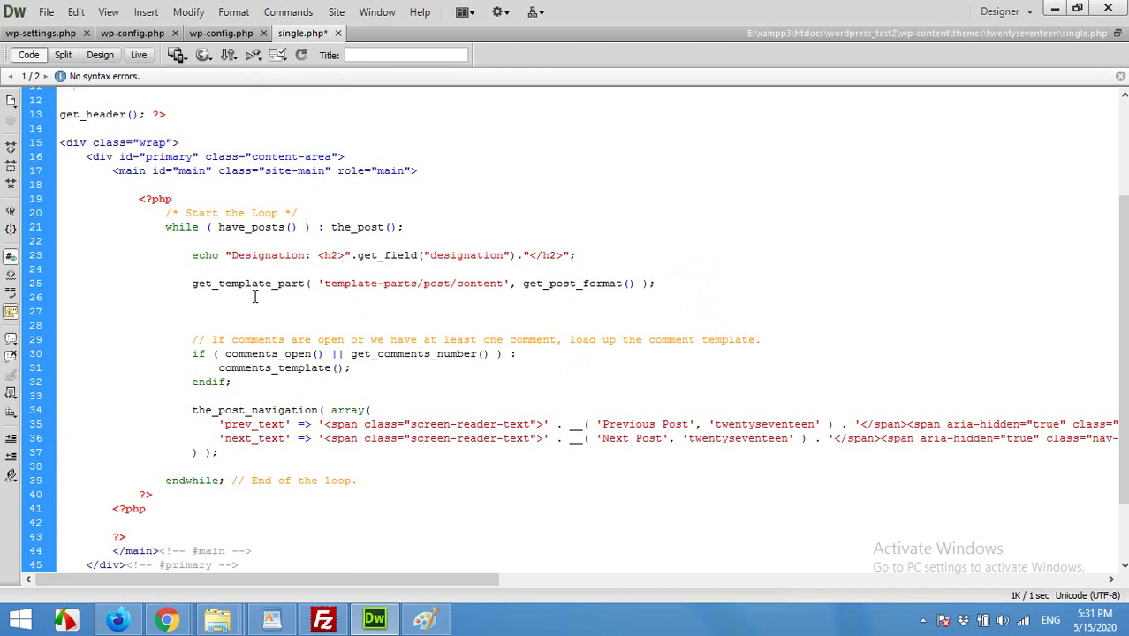
Step: Fix the <h2> tag placement at the string start and save single.php
key("shift+Left")
key("shift+Left")
key("shift+Left")
key("shift+Left")
key("BackSpace")
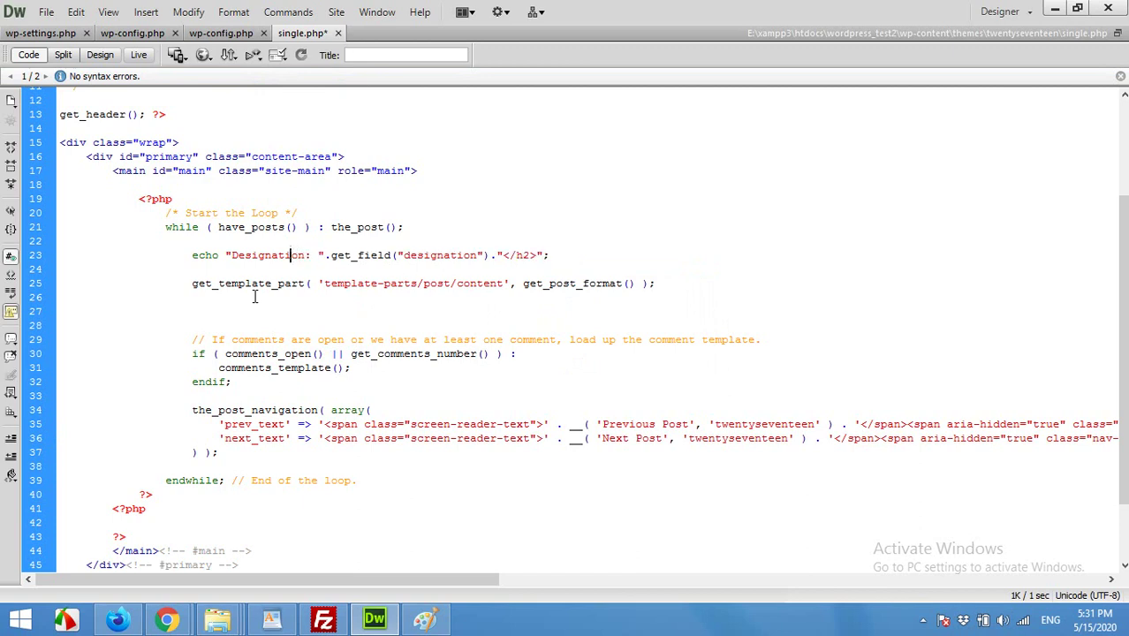
key("ctrl+z")
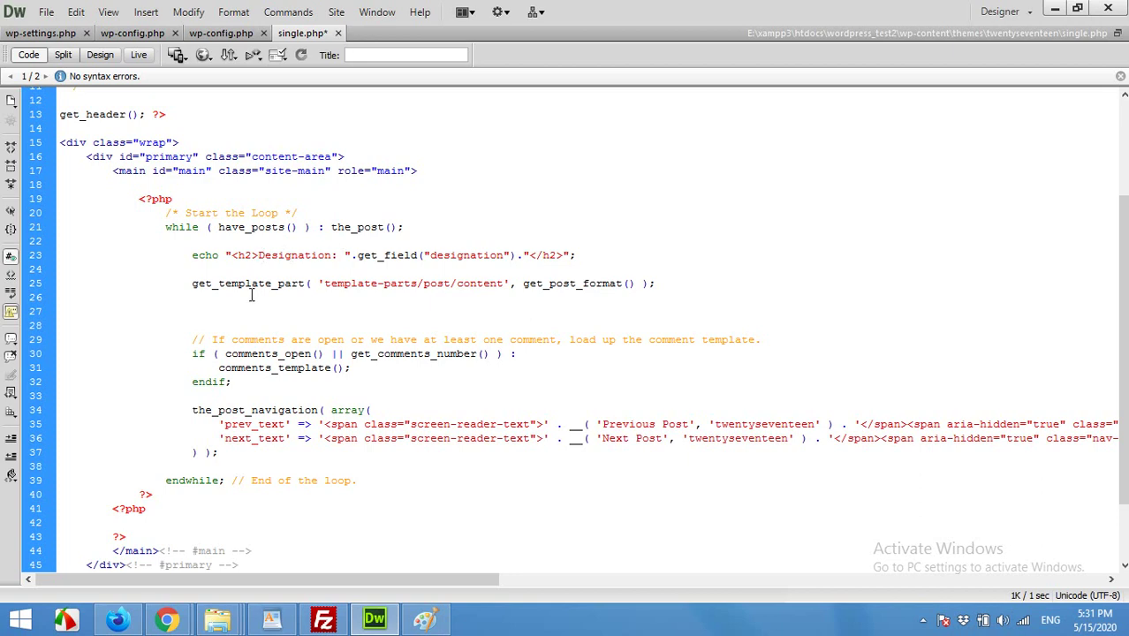
key("ctrl+s")
mouse_move(166, 620)
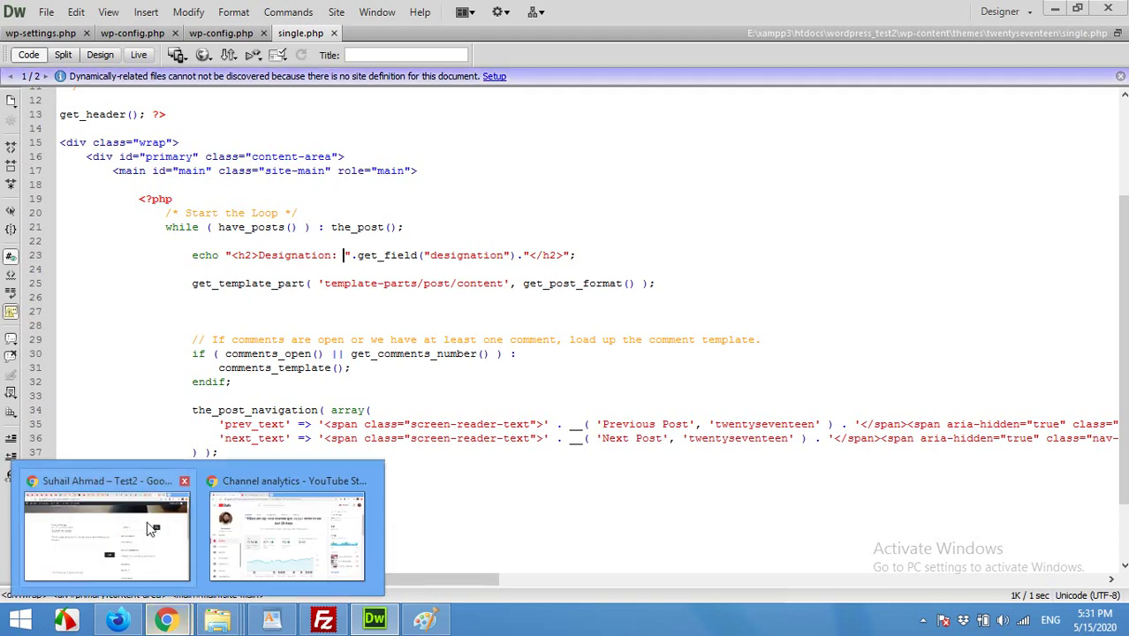
left_click(106, 531)
Step: Reload the post, then copy the Picture field's name 'picture' from the field group
left_click(71, 42)
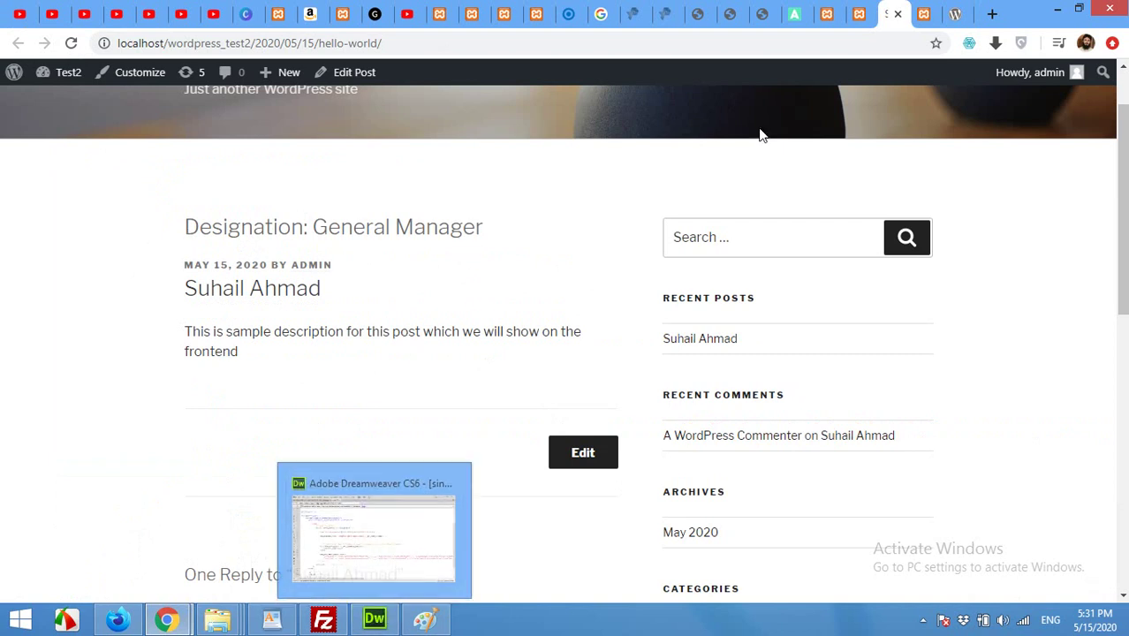
left_click(828, 11)
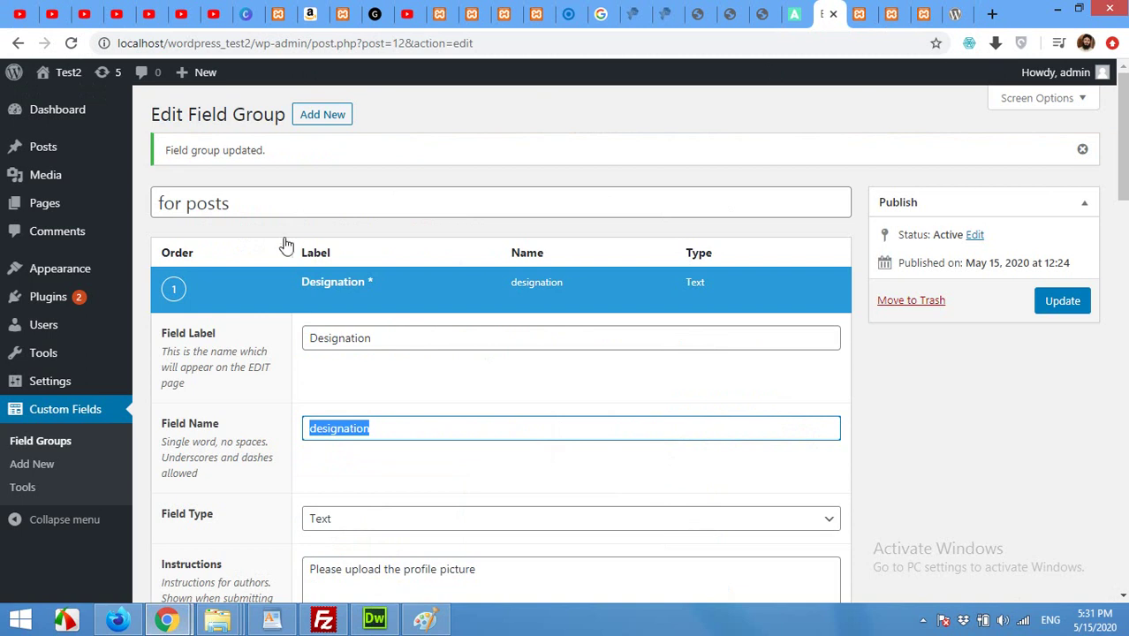
scroll(265, 302, "down", 5)
scroll(247, 382, "down", 7)
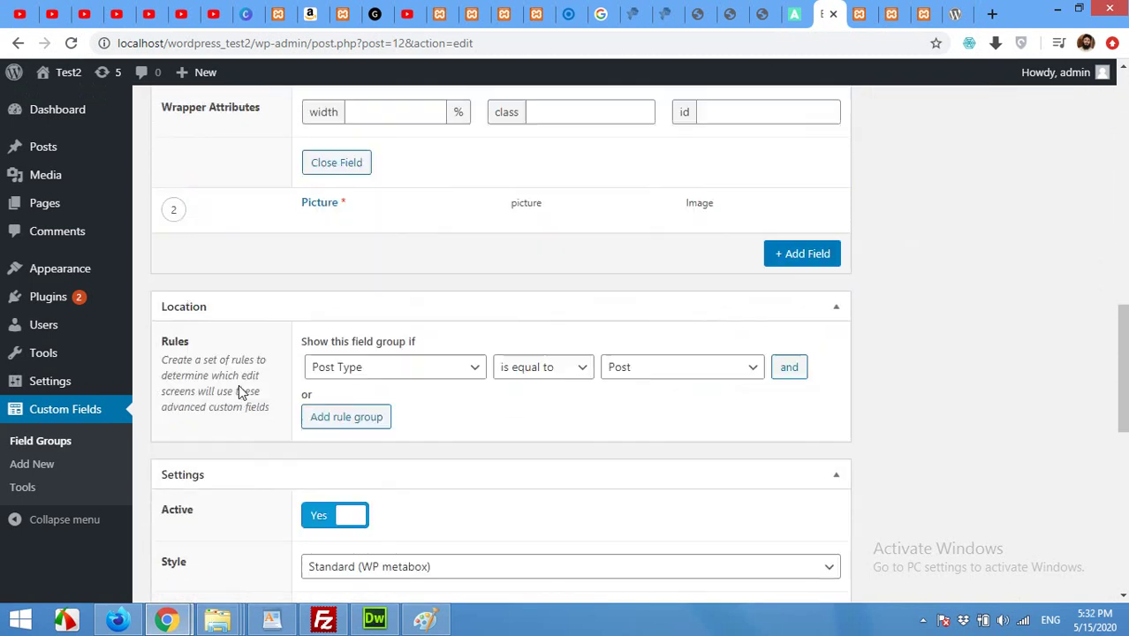
mouse_move(334, 205)
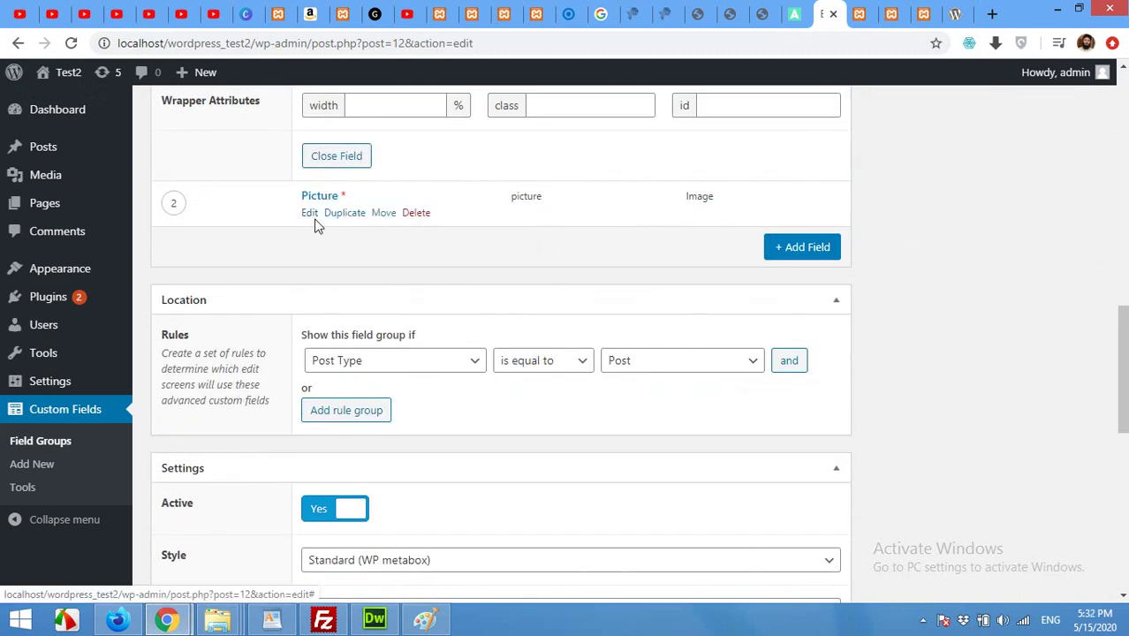
left_click(311, 215)
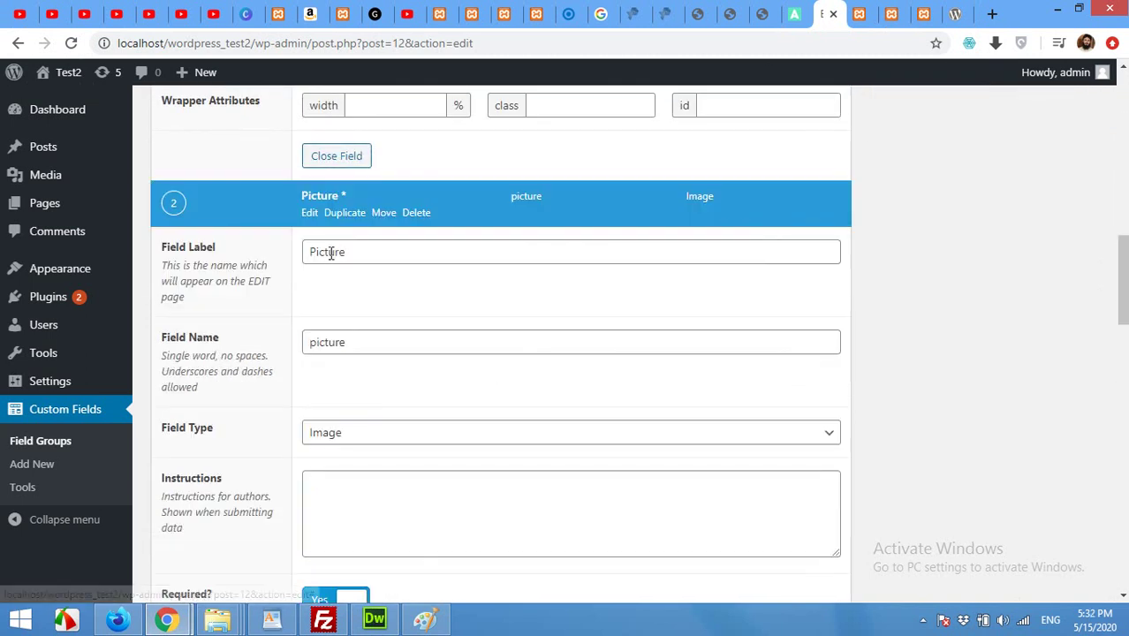
double_click(373, 344)
right_click(334, 344)
left_click(349, 373)
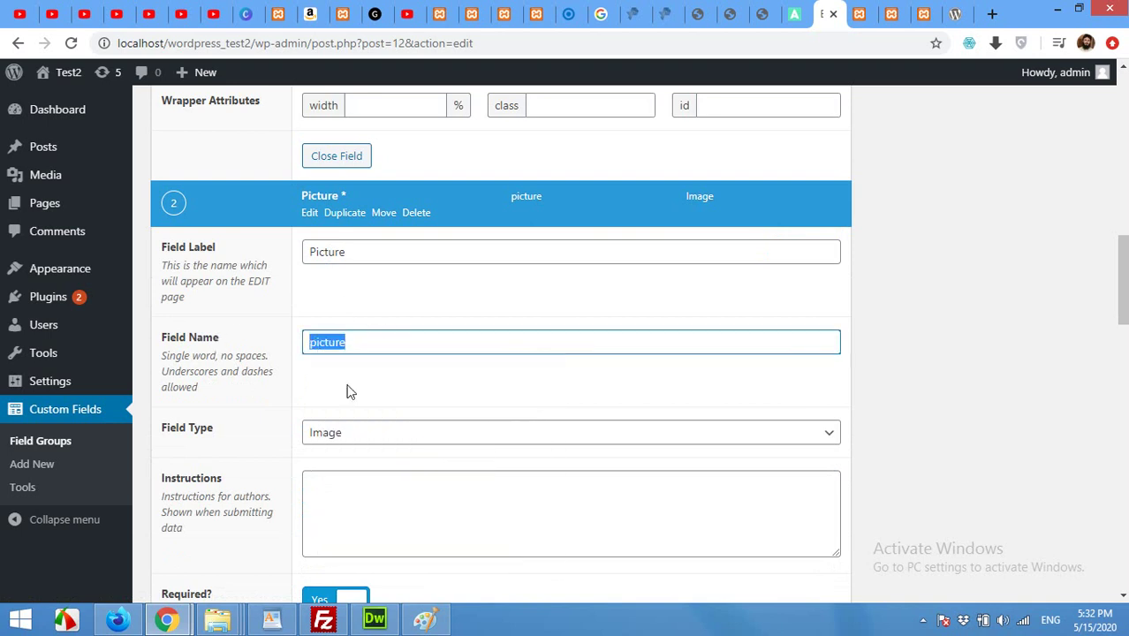
left_click(375, 619)
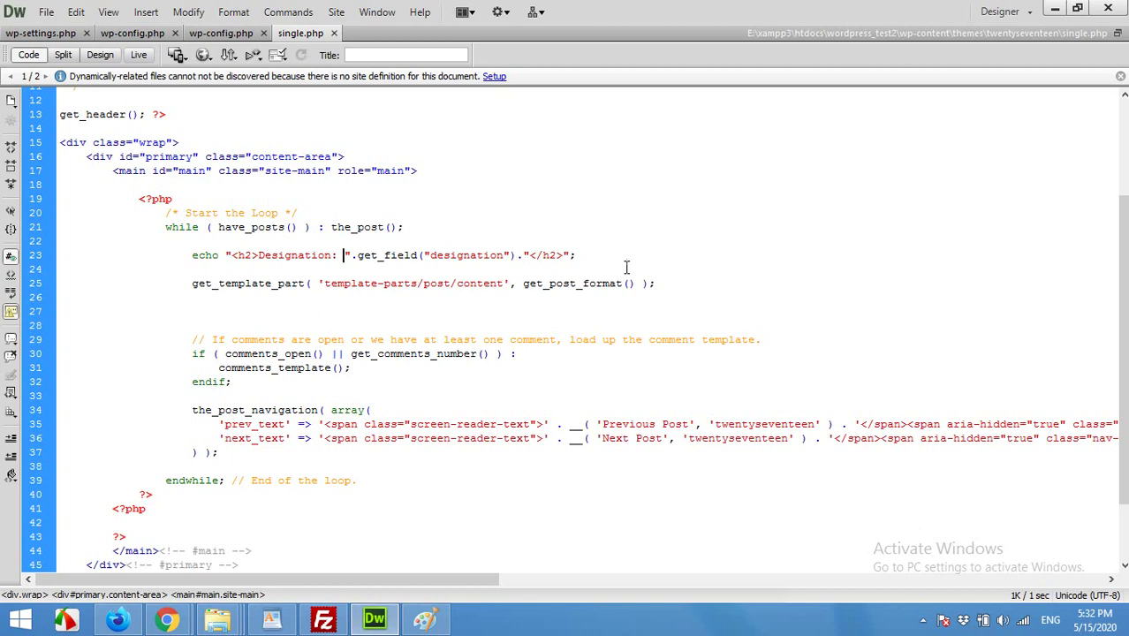
Step: Insert a new line echo get_field("picture"); above the Designation line in single.php
key("End")
key("Return")
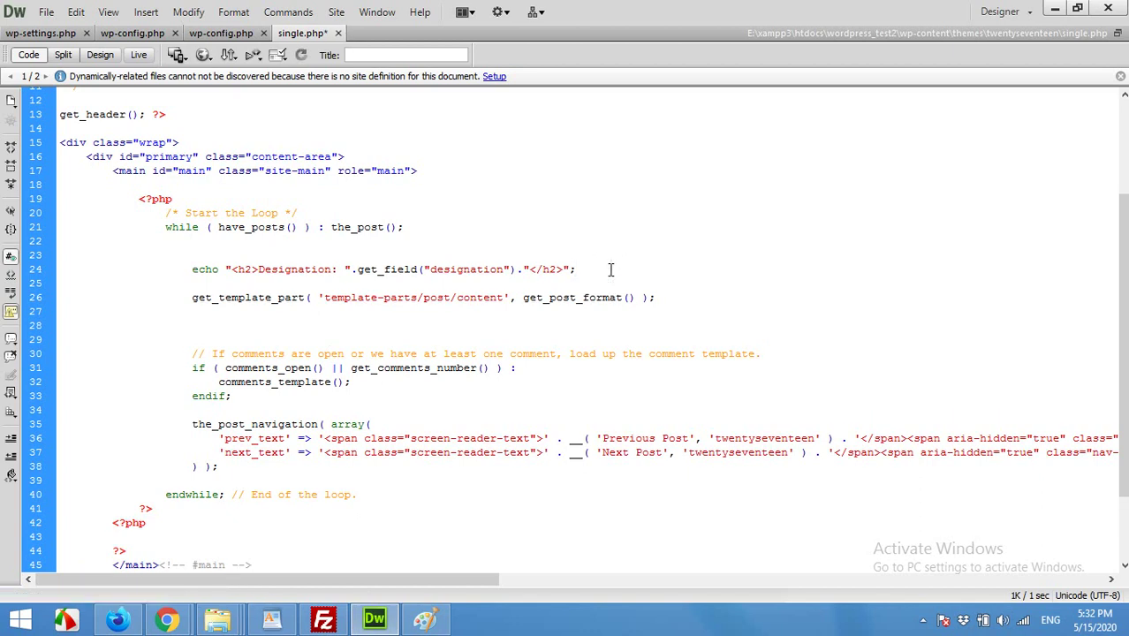
type("choe")
key("BackSpace")
key("BackSpace")
key("BackSpace")
key("BackSpace")
type("echo")
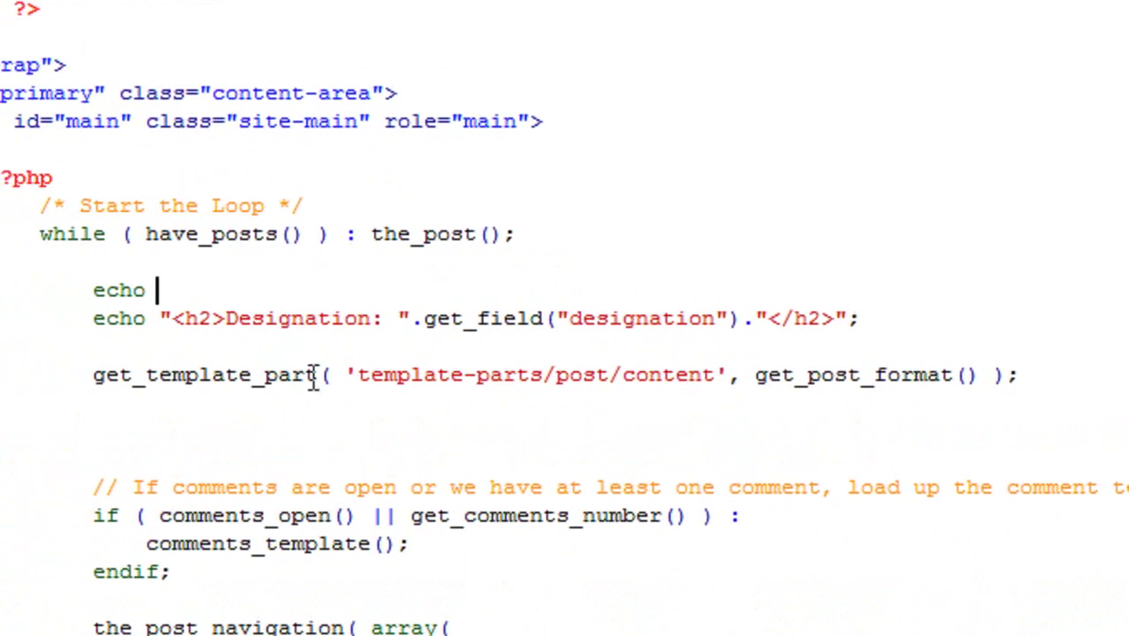
type("get_field(\"")
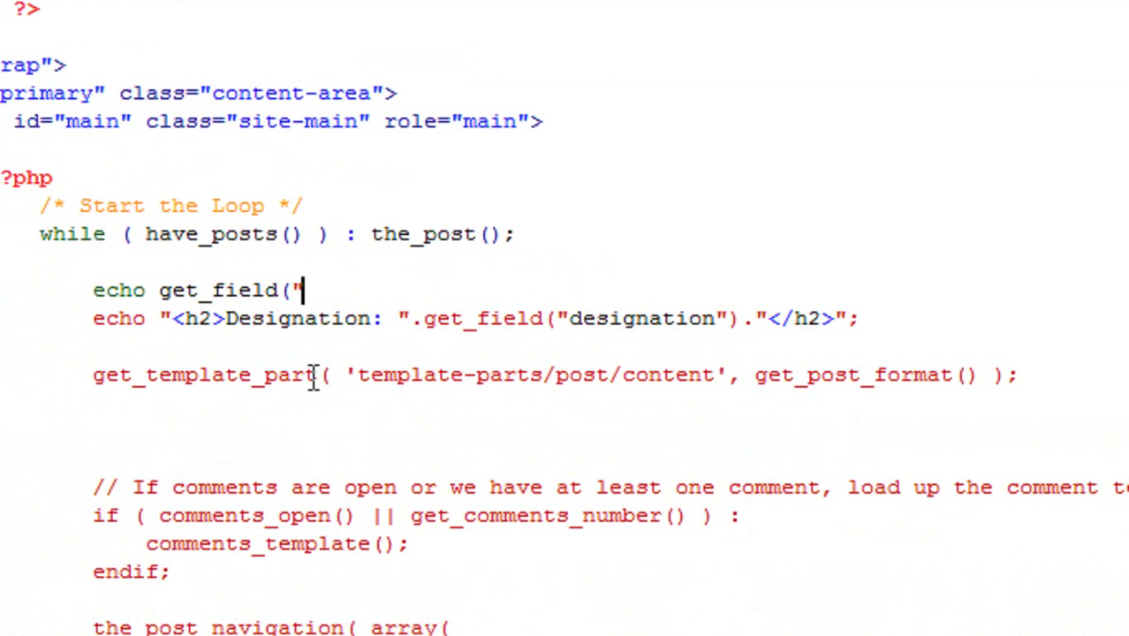
type("picture\"")
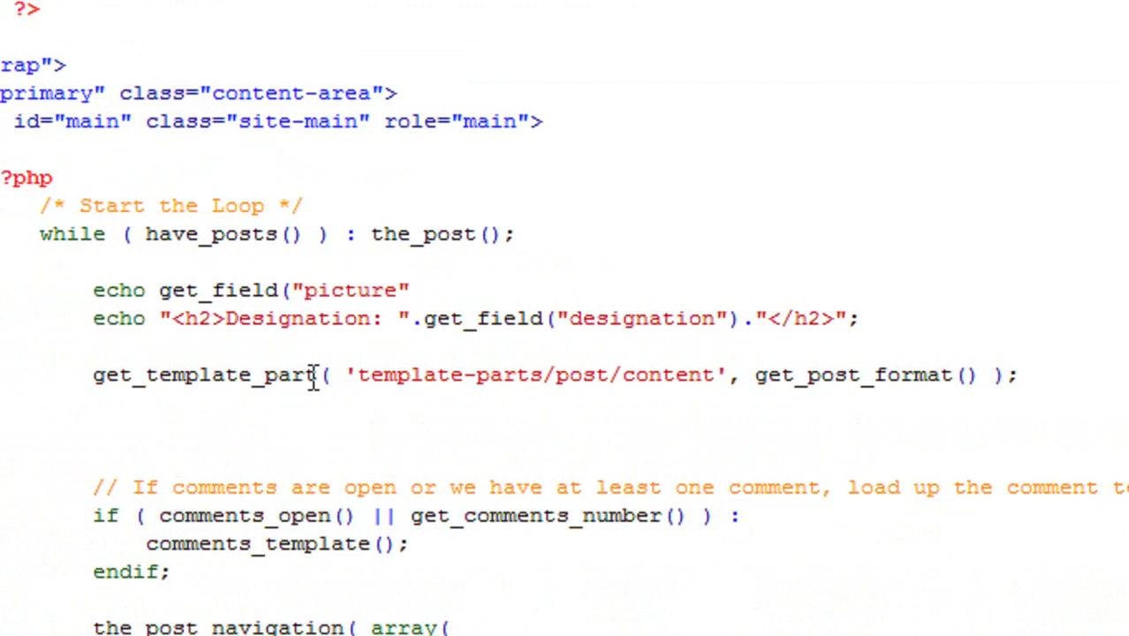
type(");")
key("Left")
key("Left")
key("Left")
key("Left")
key("Left")
key("Left")
key("Left")
key("Left")
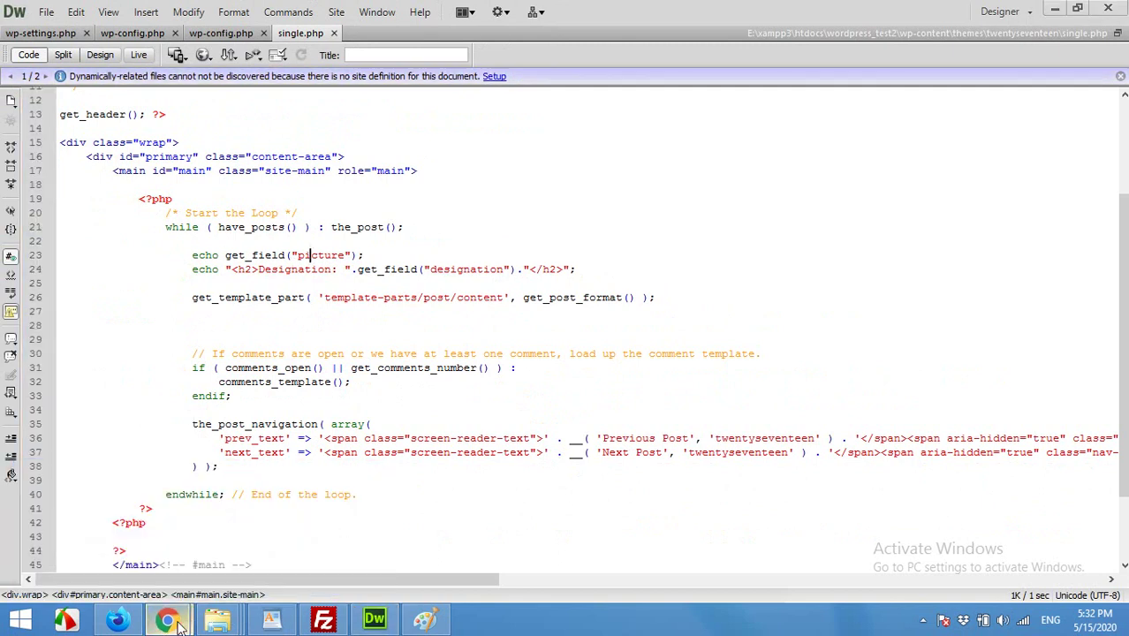
Step: Check the live post, where the picture field prints as a plain image URL
mouse_move(165, 621)
left_click(152, 553)
left_click(861, 13)
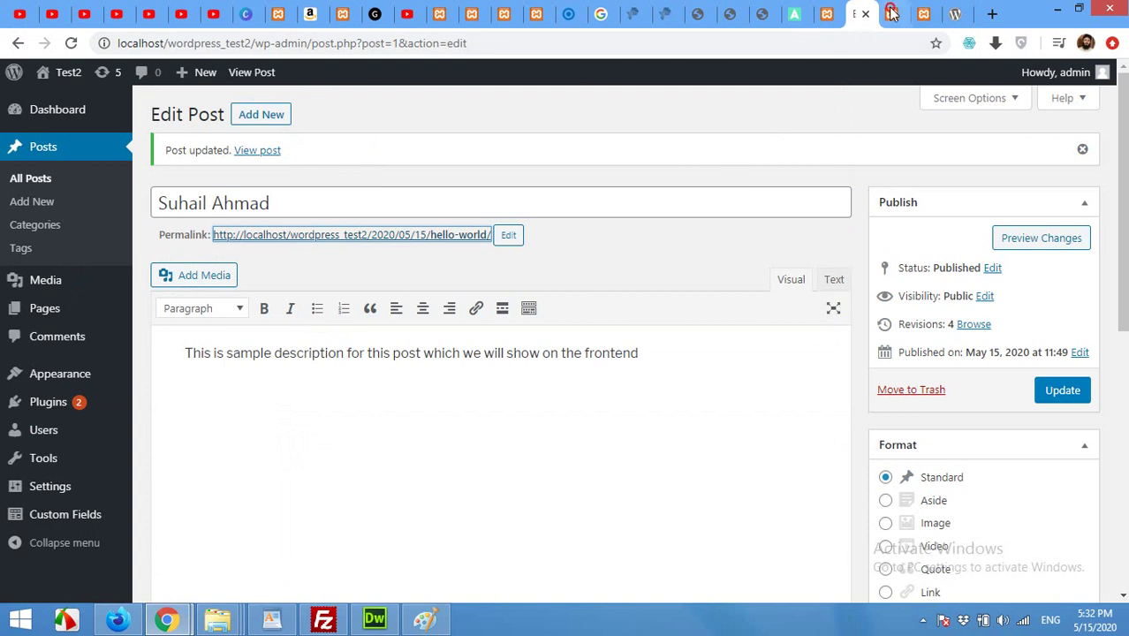
left_click(891, 13)
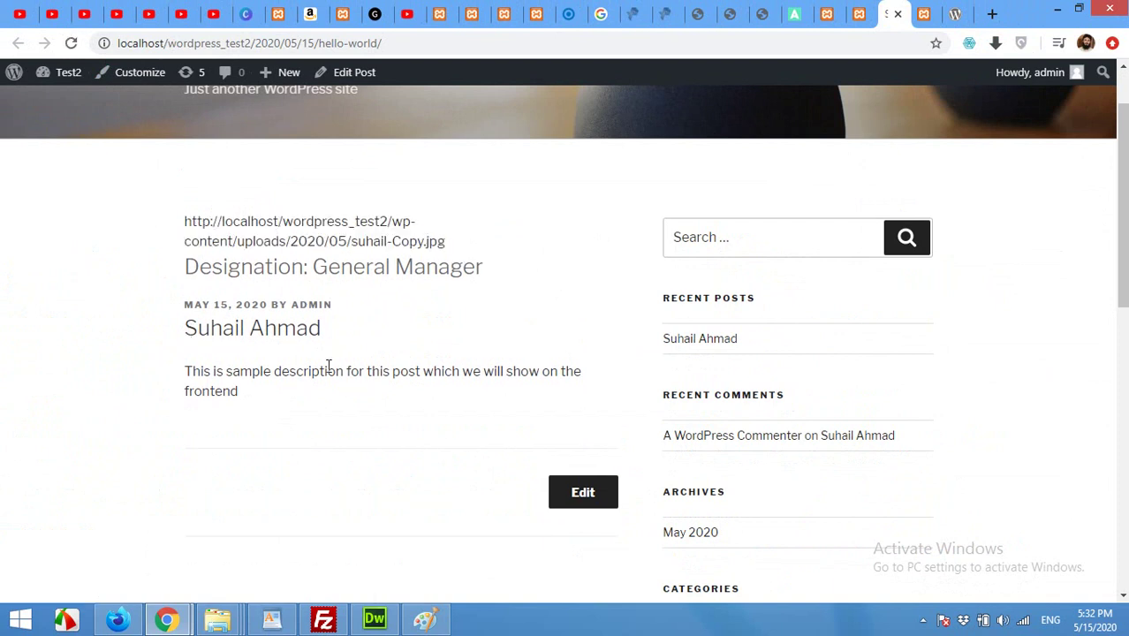
left_click_drag(444, 254, 181, 228)
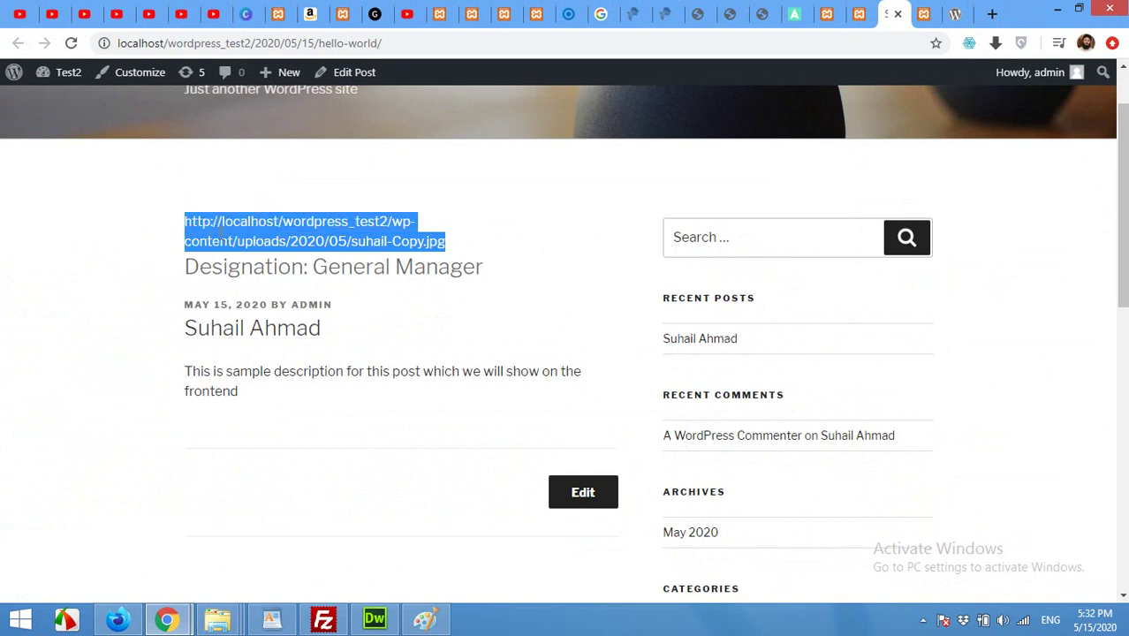
left_click(374, 619)
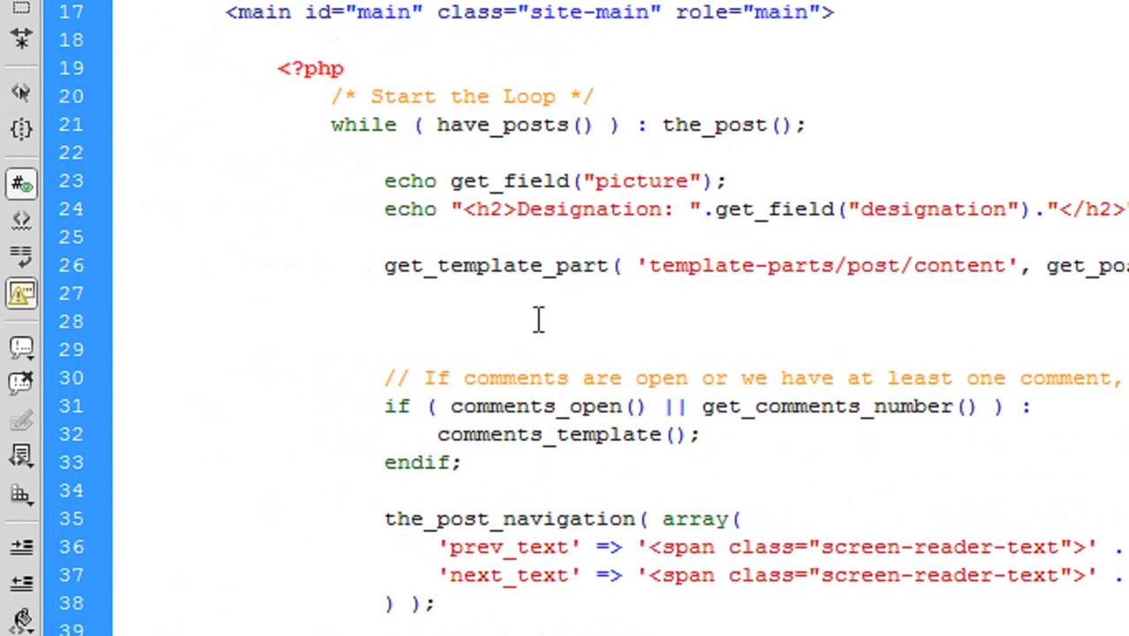
Step: Change line 23 to echo "<img src='".get_field("picture")."'>"; so the picture renders as an image
type("\"")
key("BackSpace")
type("\"<")
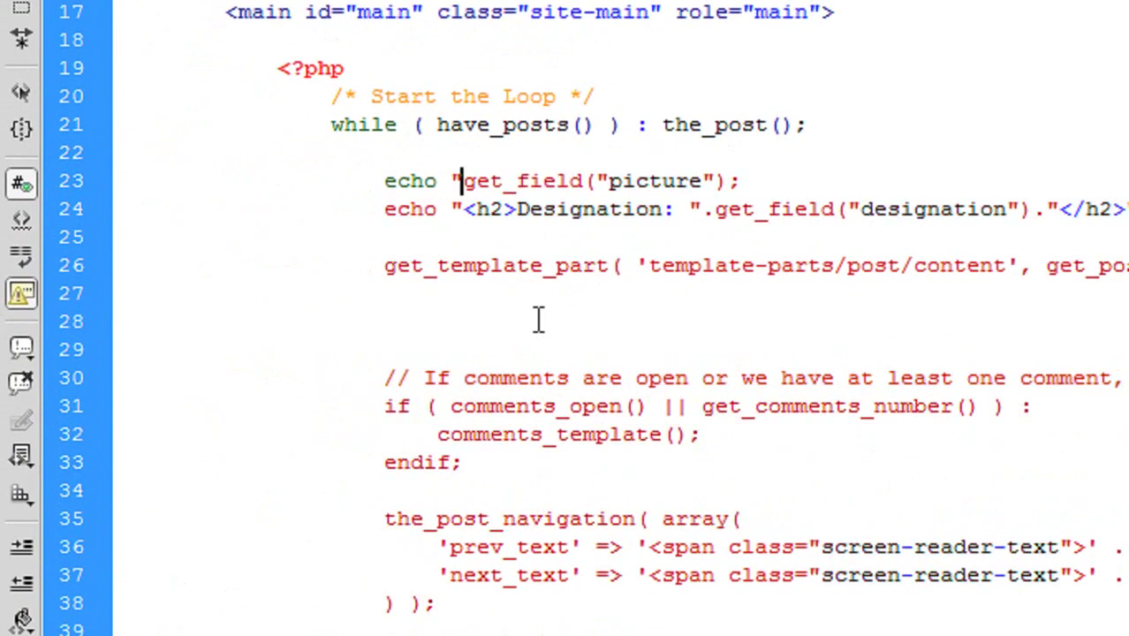
type("im")
key("BackSpace")
key("BackSpace")
type("<im")
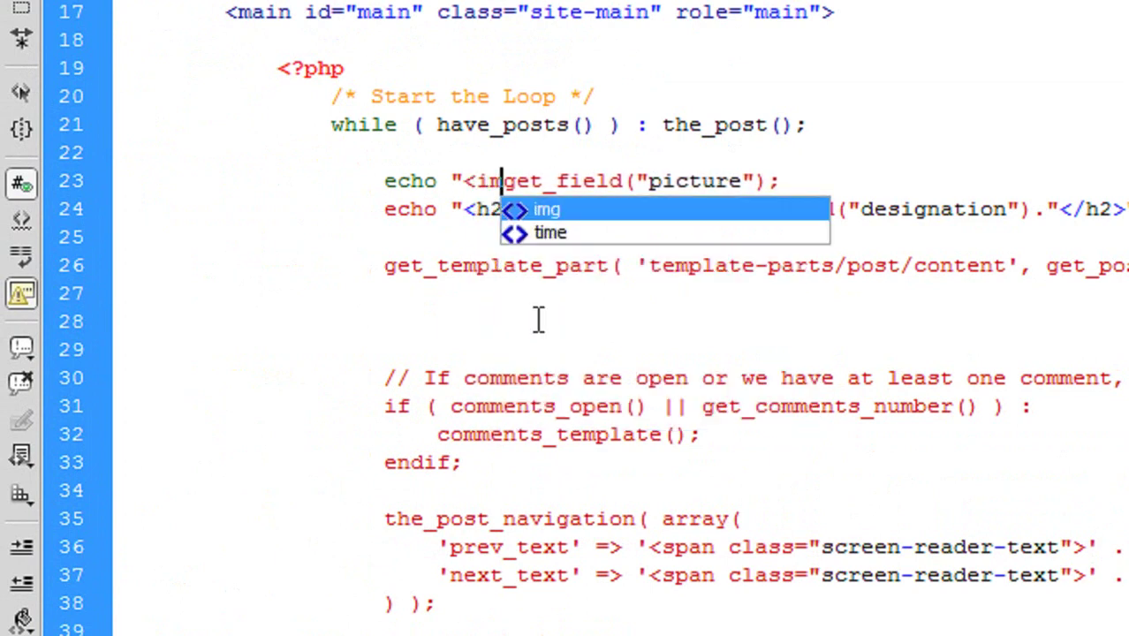
type("g src=")
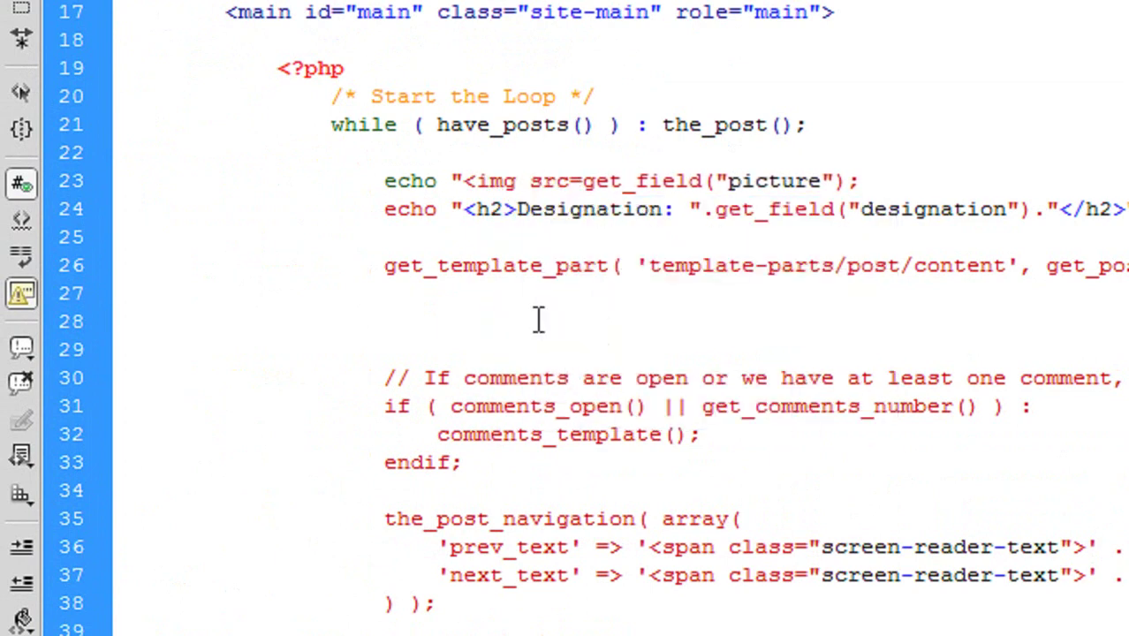
type("'\".")
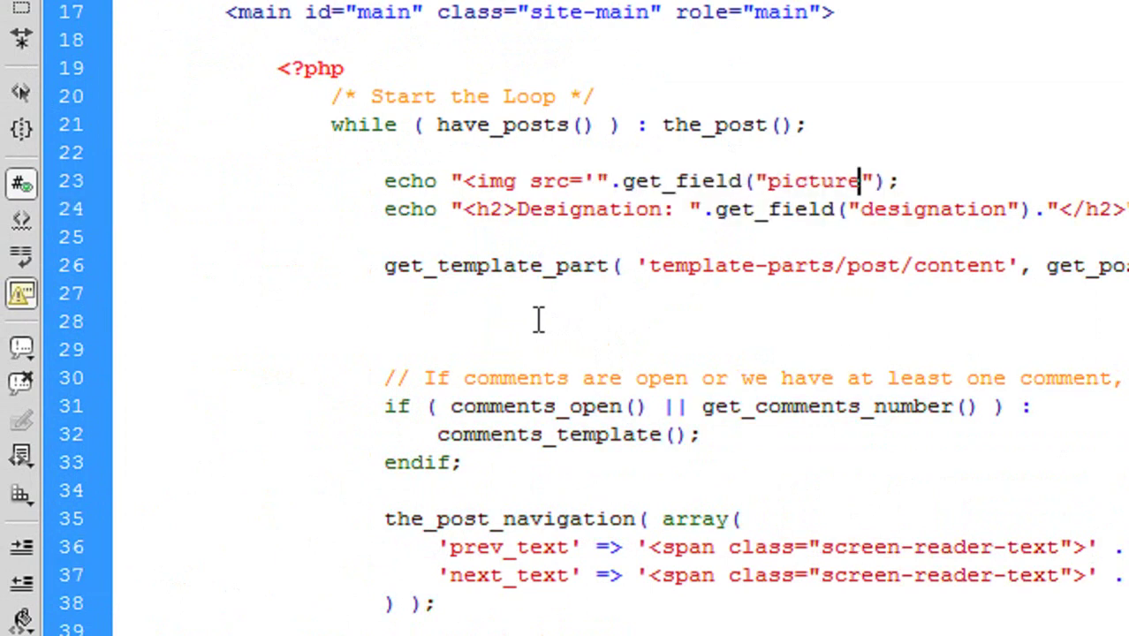
key("Right")
key("Right")
type(".\"")
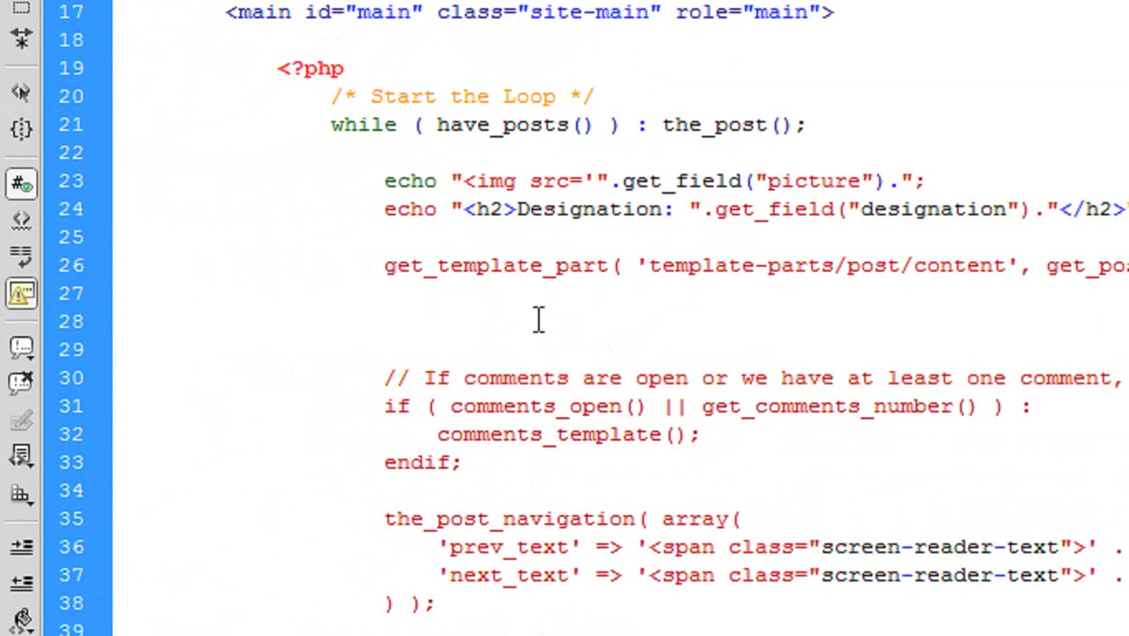
type("'>")
key("Right")
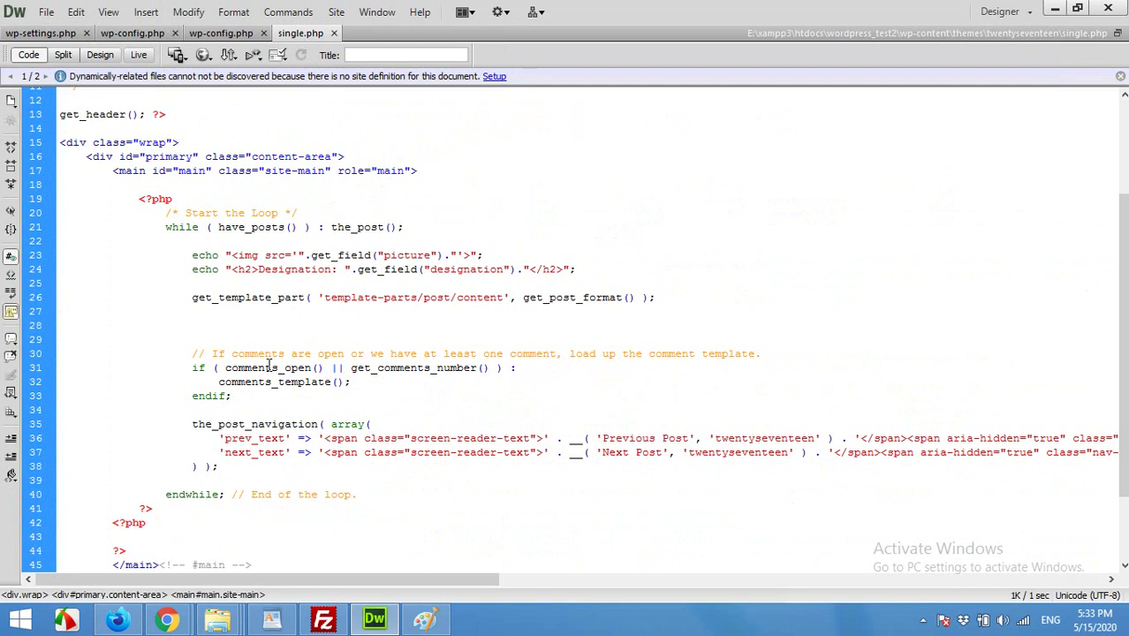
Step: Reload the post in Chrome and scroll to the portrait photo above the Designation: General Manager heading
mouse_move(187, 599)
left_click(172, 570)
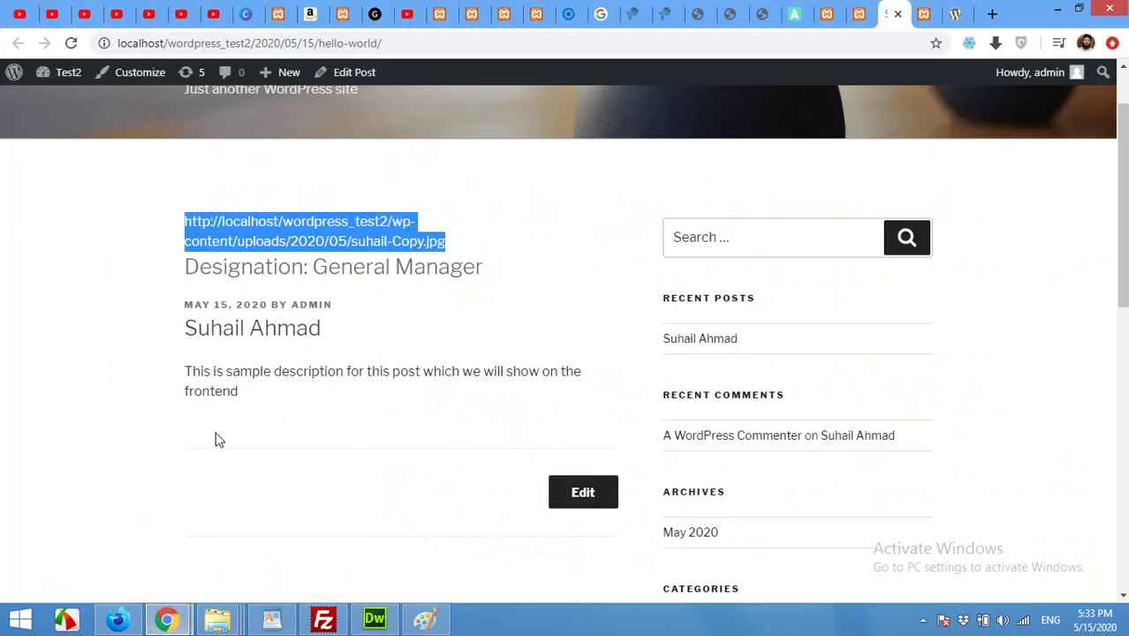
left_click(70, 46)
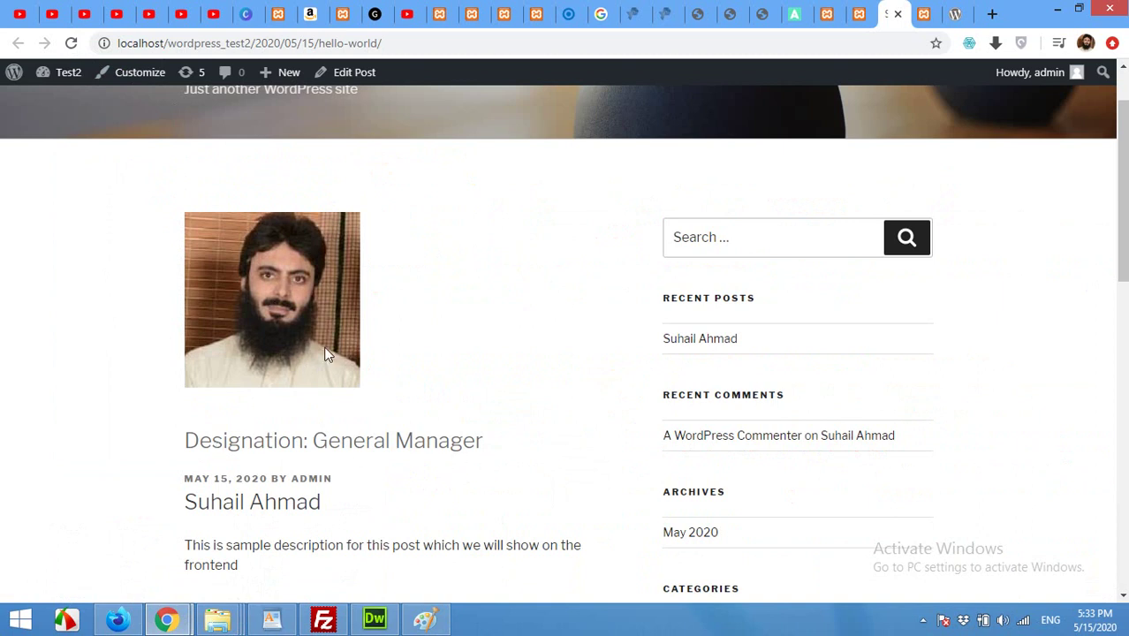
scroll(326, 353, "down", 1)
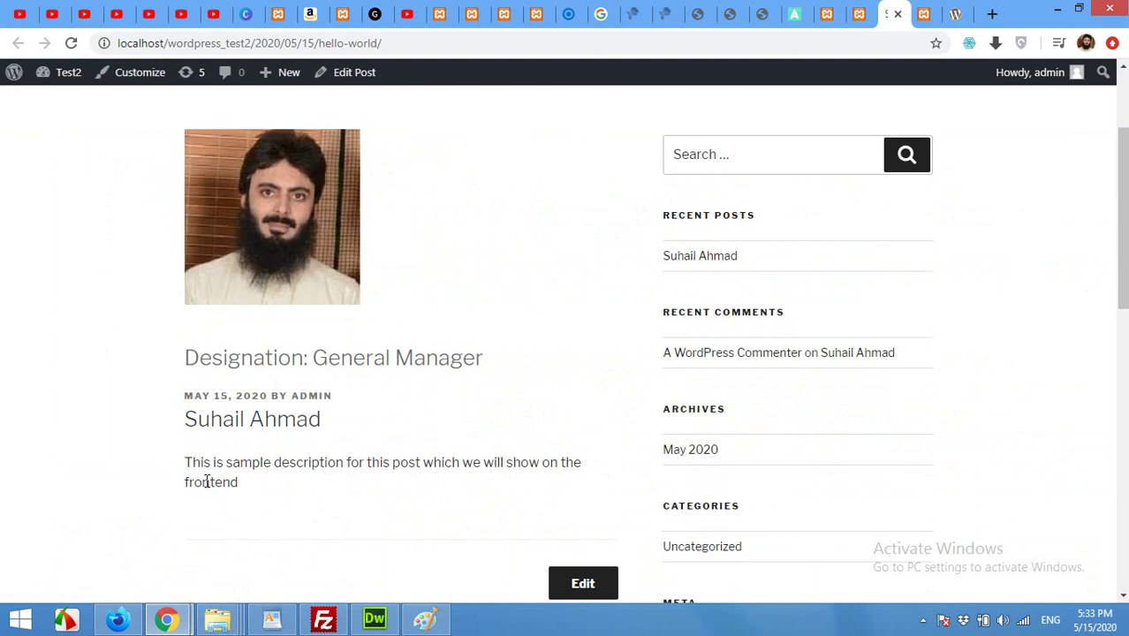
Step: Cut the picture and Designation echo lines, paste them below get_template_part, and save single.php
left_click(375, 620)
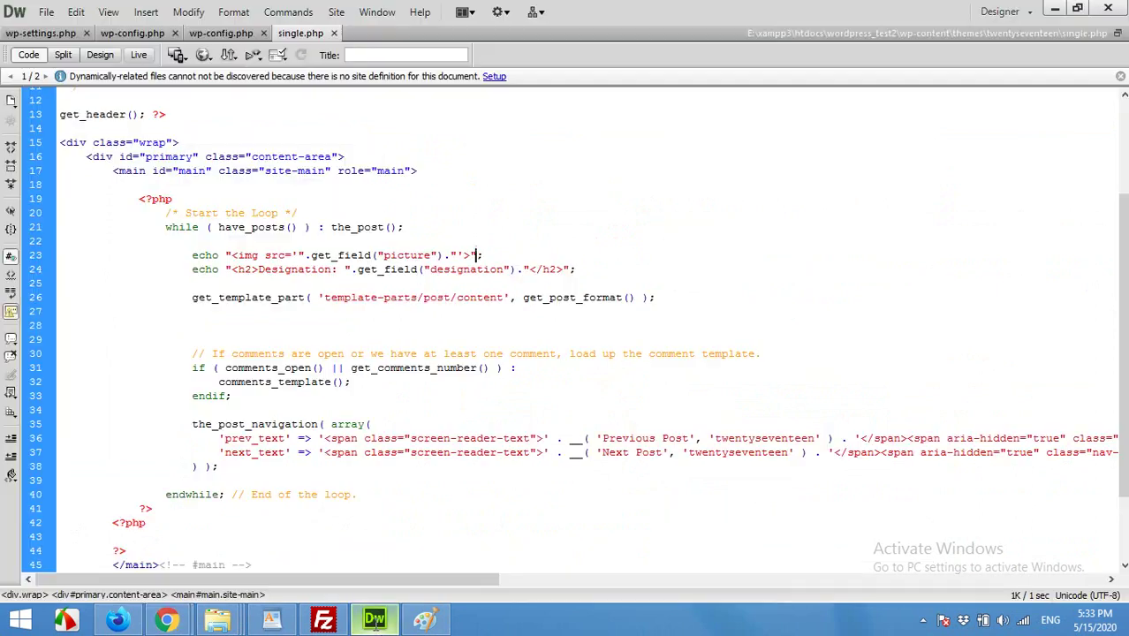
left_click_drag(583, 270, 199, 262)
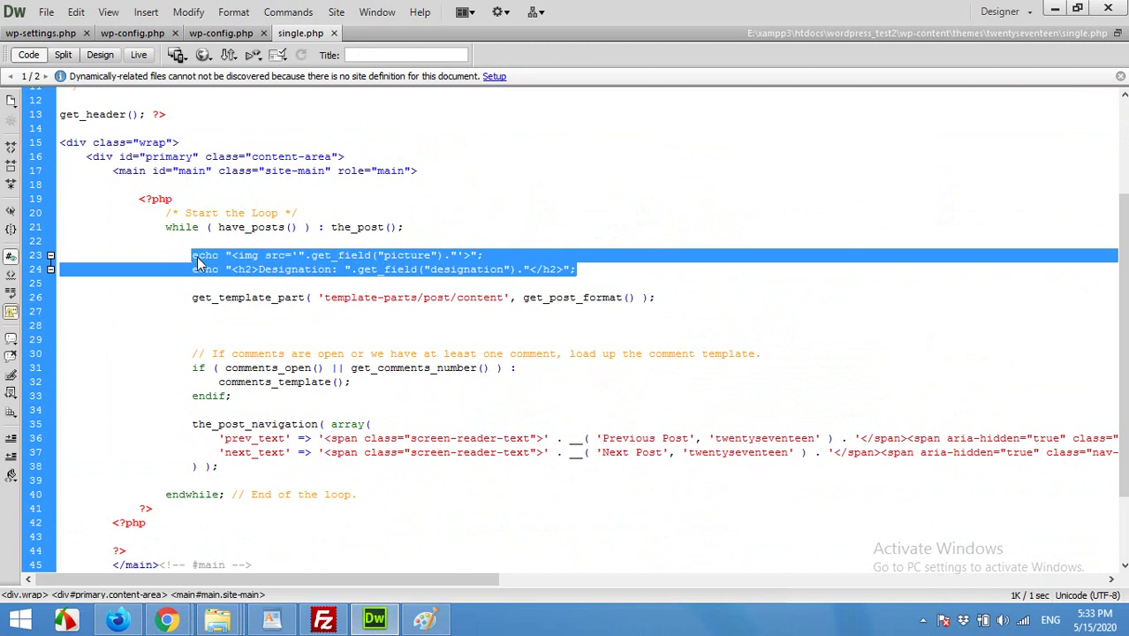
right_click(199, 262)
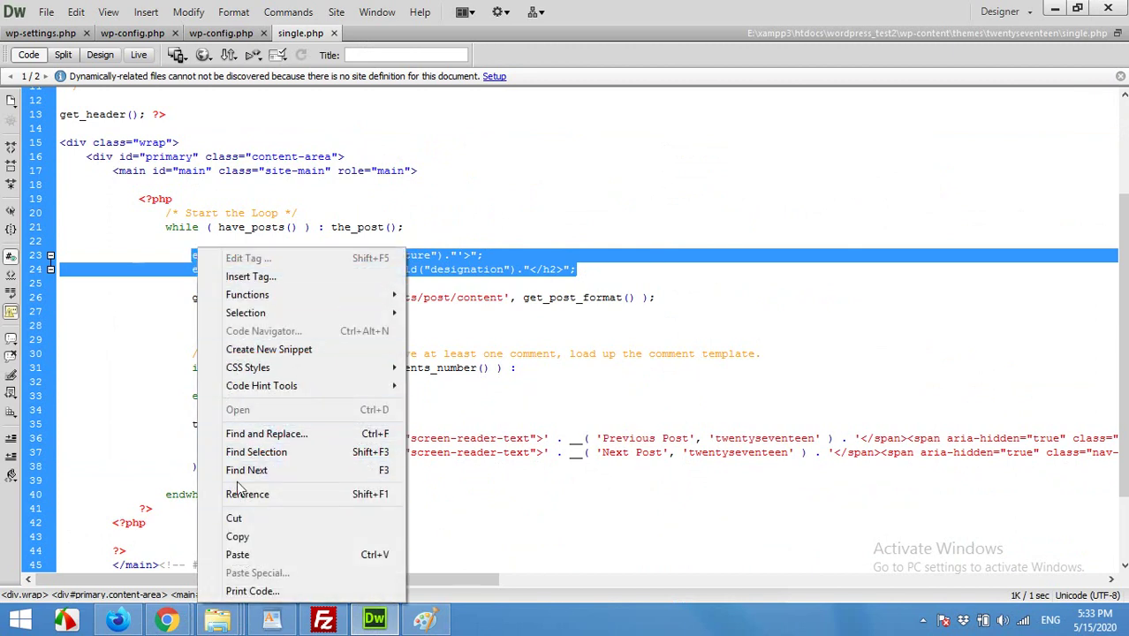
left_click(235, 518)
left_click(229, 305)
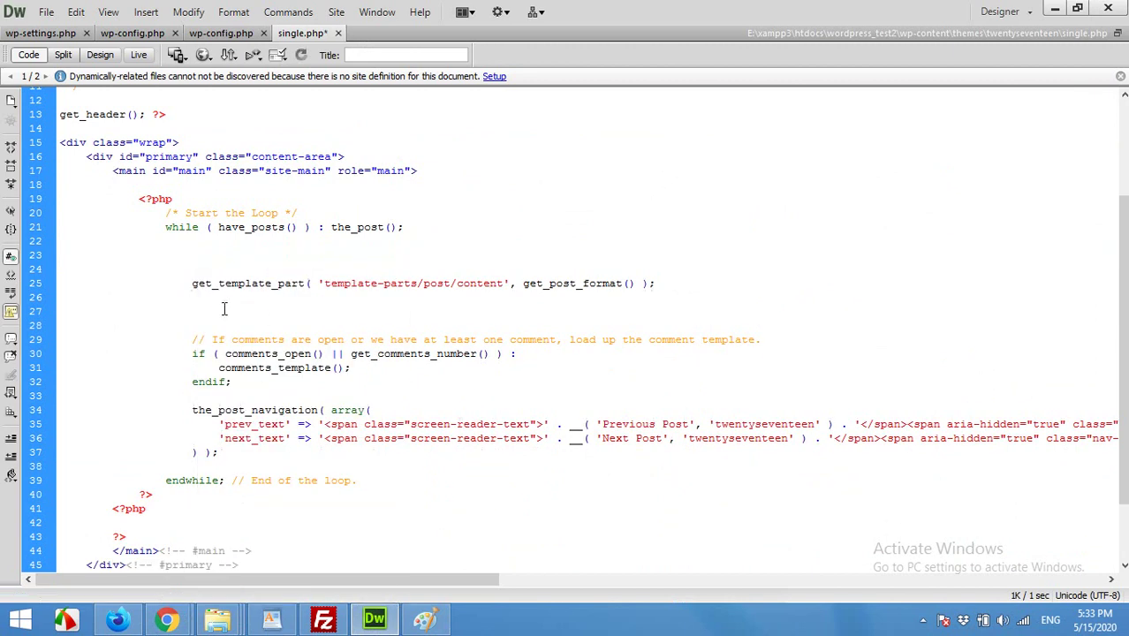
right_click(222, 308)
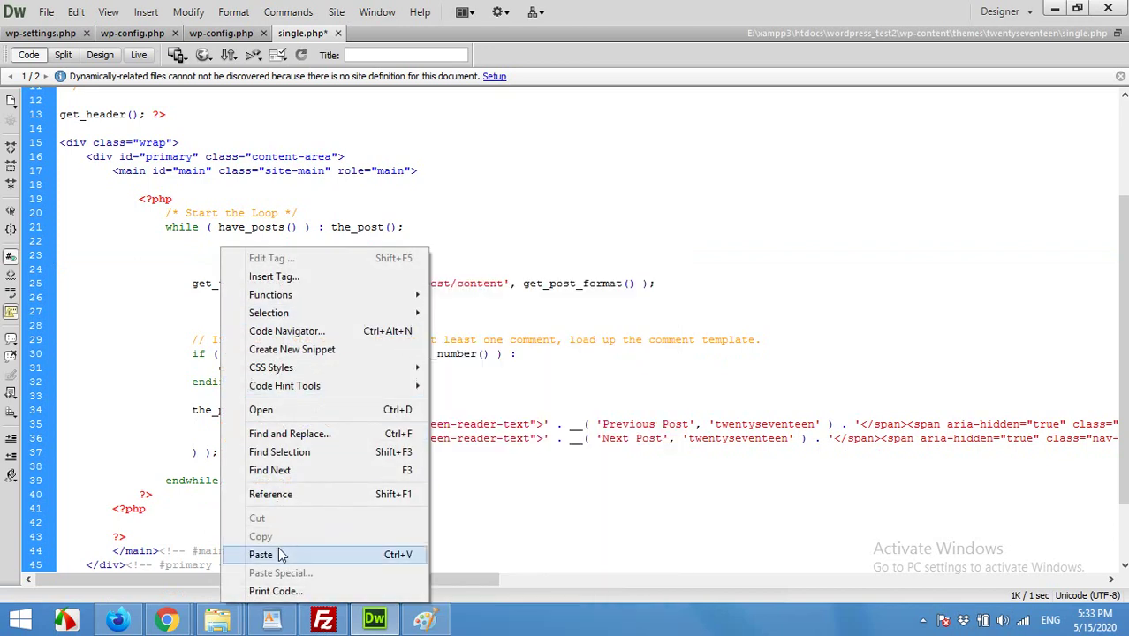
left_click(285, 550)
key("ctrl+s")
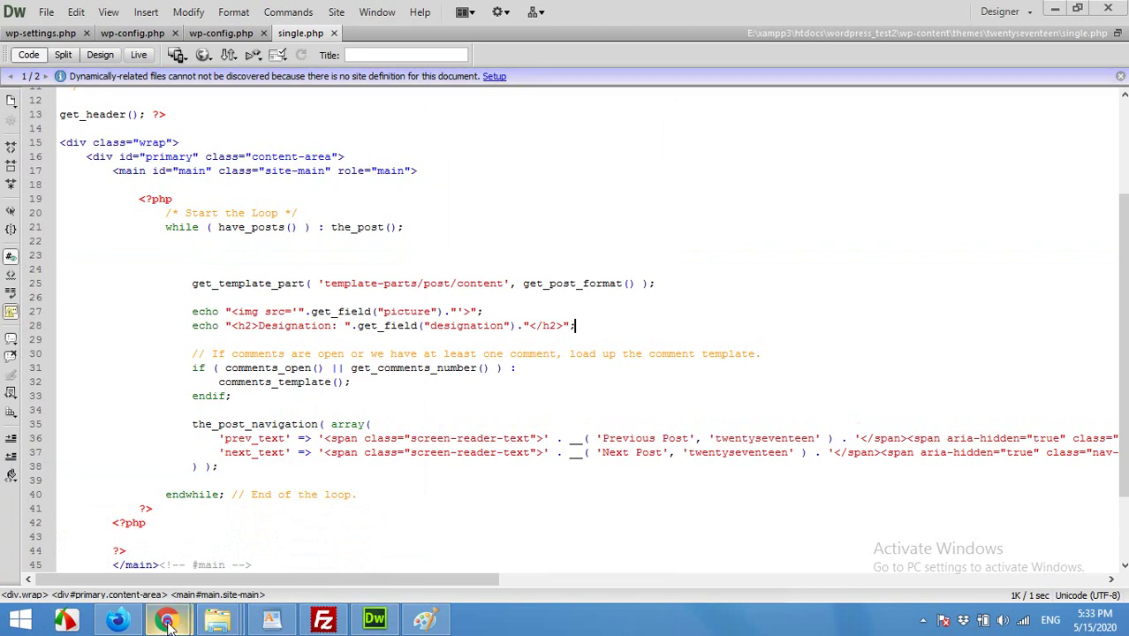
Step: Reload the post to confirm the photo now follows the description, then return to single.php
mouse_move(166, 622)
left_click(168, 565)
left_click(71, 43)
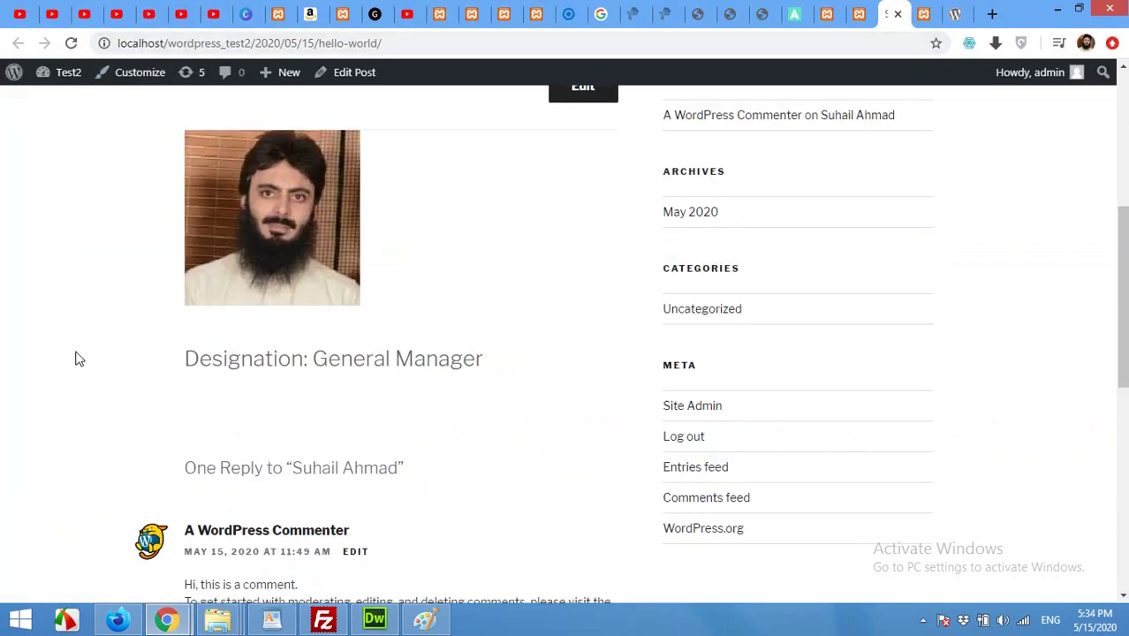
scroll(175, 345, "down", 2)
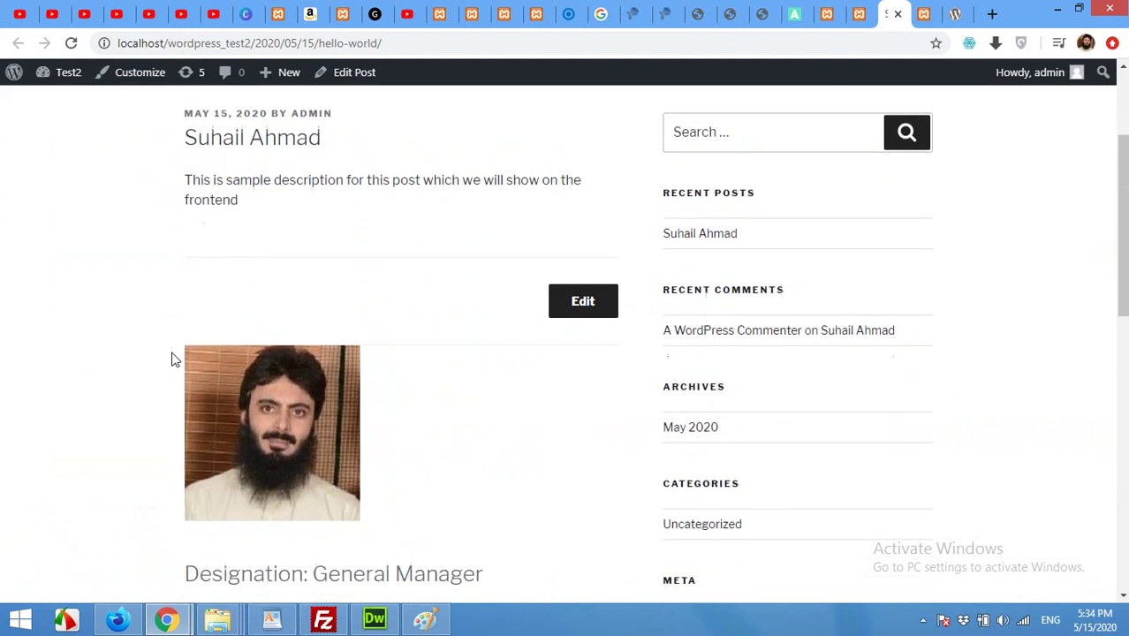
scroll(226, 371, "up", 1)
scroll(265, 477, "down", 1)
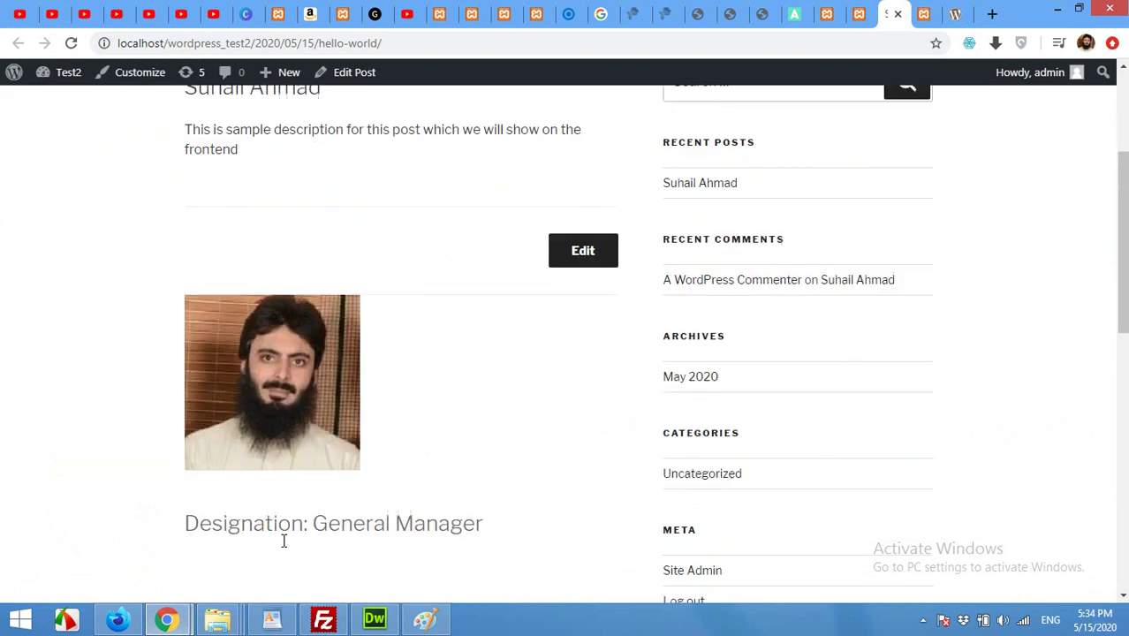
scroll(169, 466, "up", 2)
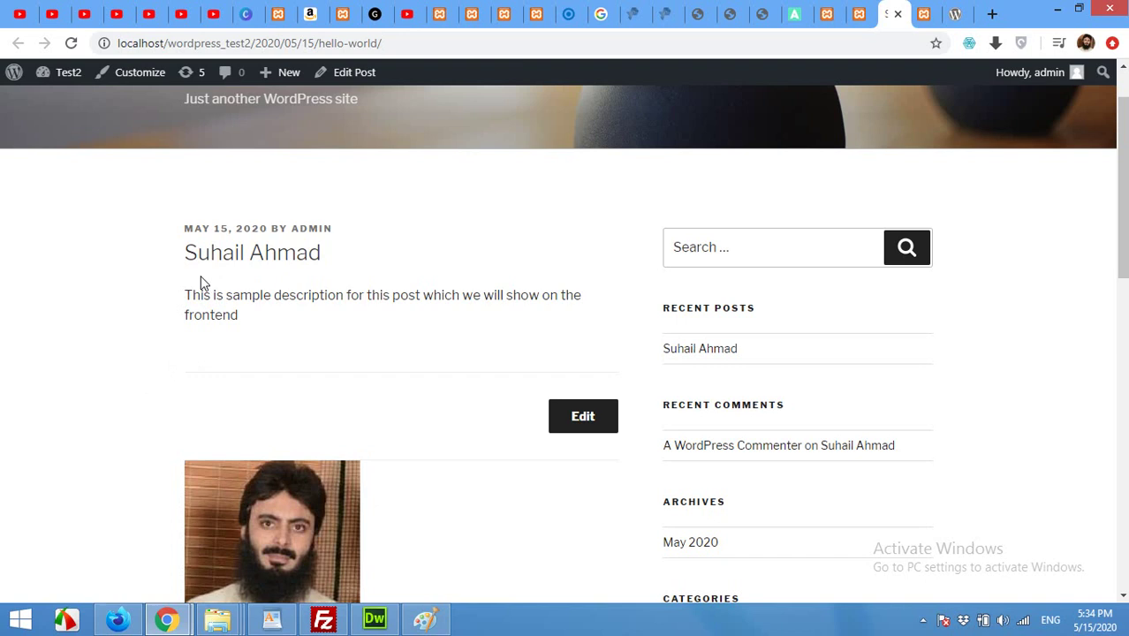
left_click(375, 619)
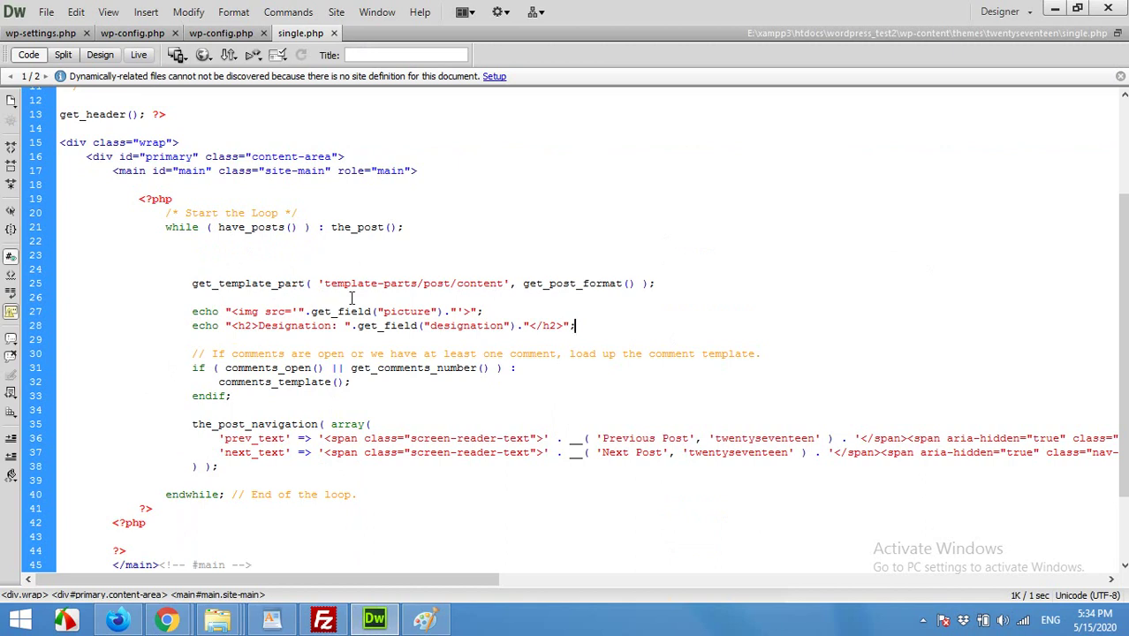
double_click(478, 283)
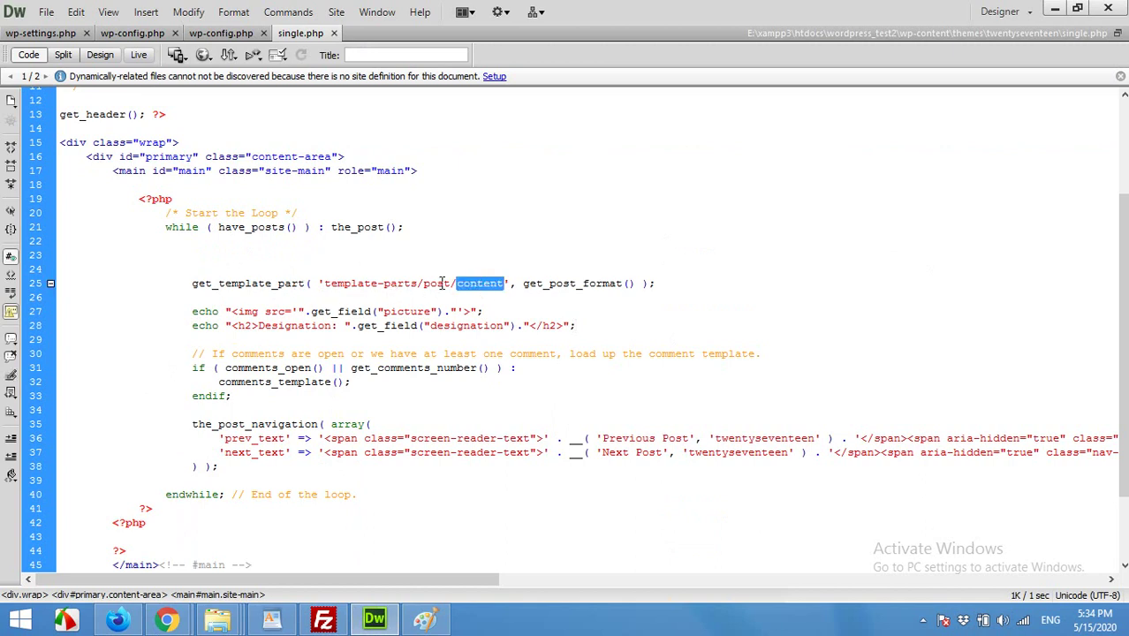
double_click(439, 283)
left_click(461, 285)
double_click(461, 285)
mouse_move(217, 620)
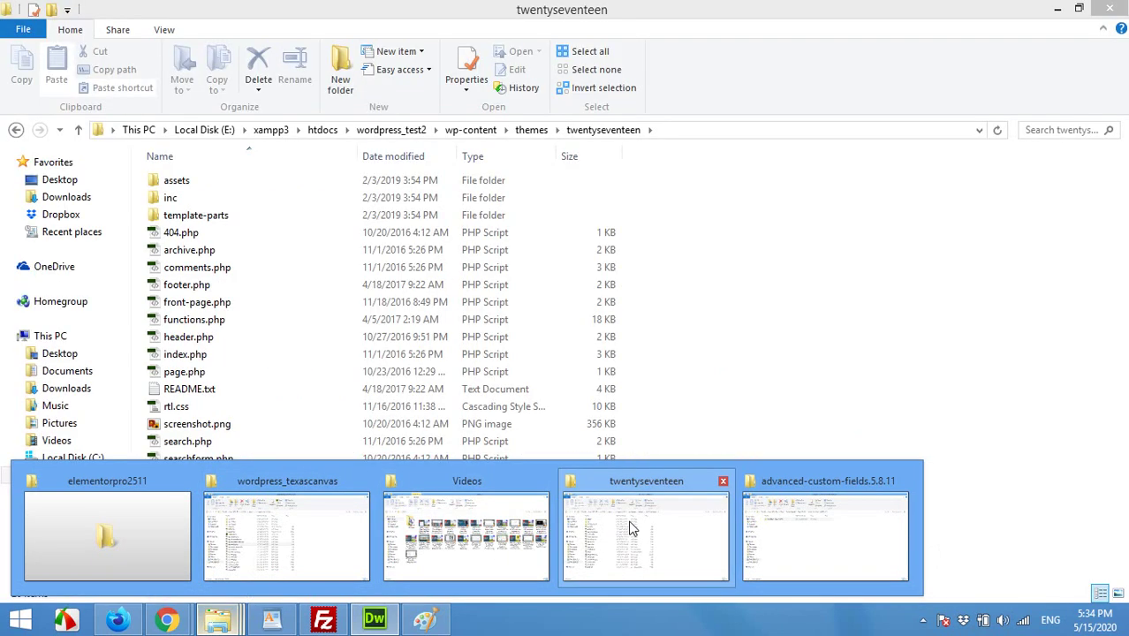
Step: Browse twentyseventeen's template-parts/post folder and open content.php in Dreamweaver
left_click(631, 528)
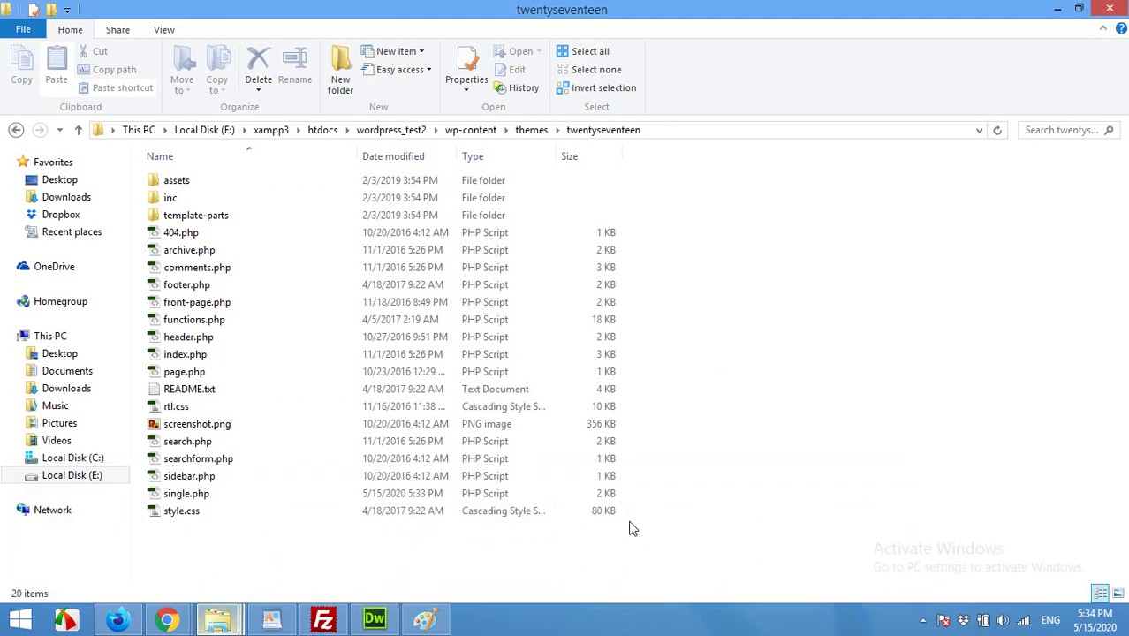
left_click(182, 218)
double_click(181, 218)
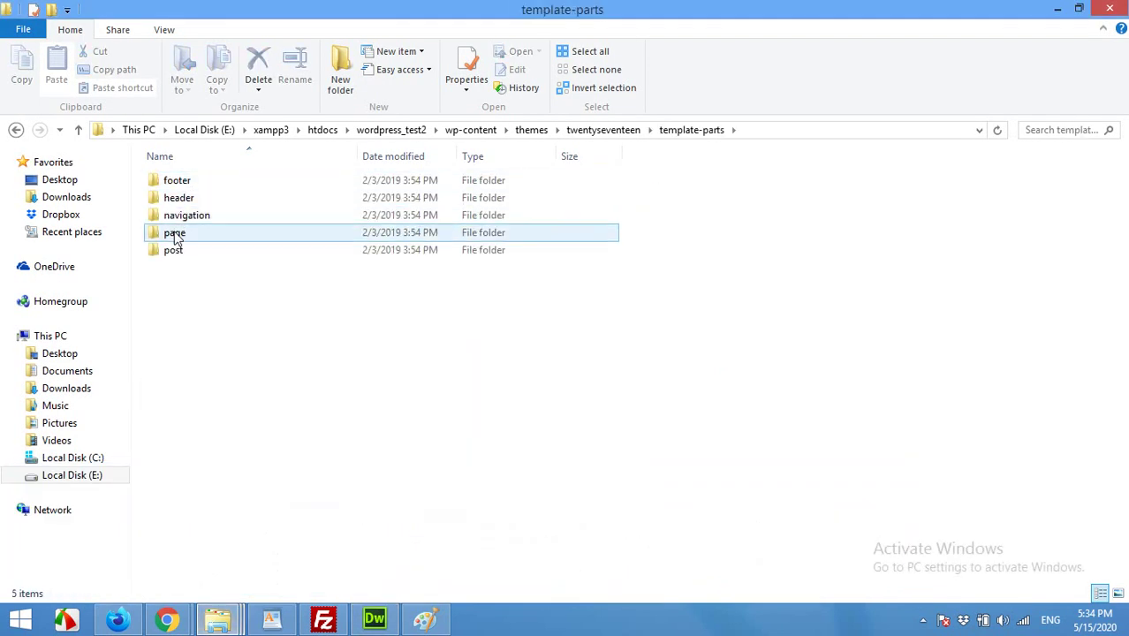
left_click(175, 252)
double_click(175, 251)
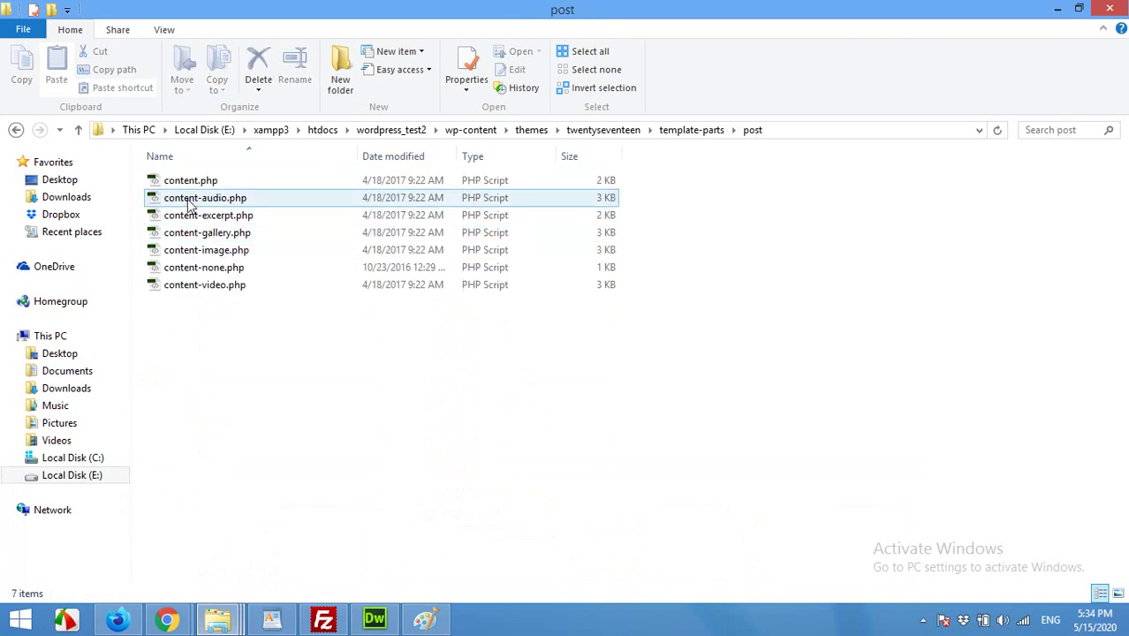
left_click(183, 183)
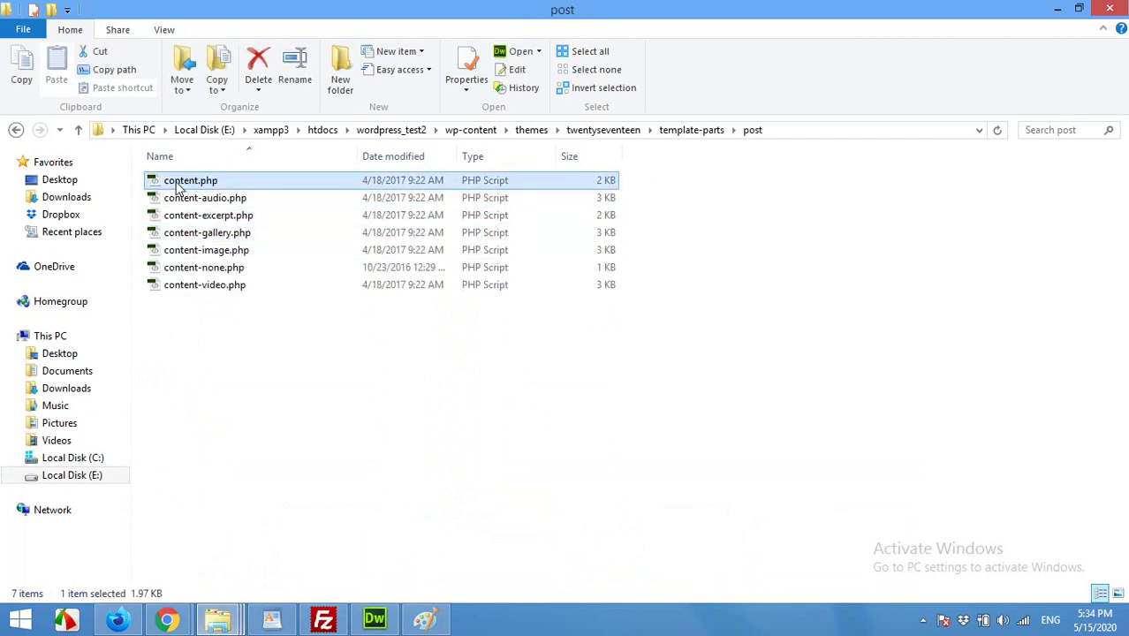
double_click(183, 182)
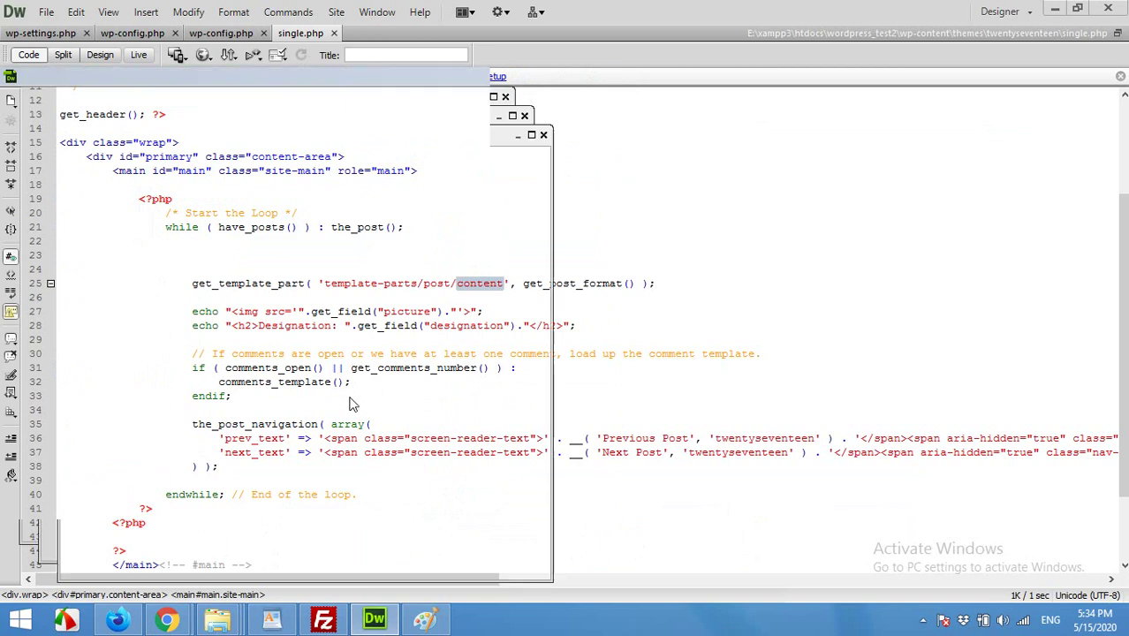
Step: Scroll through content.php's header, thumbnail and content code, then go back to single.php
scroll(314, 400, "down", 3)
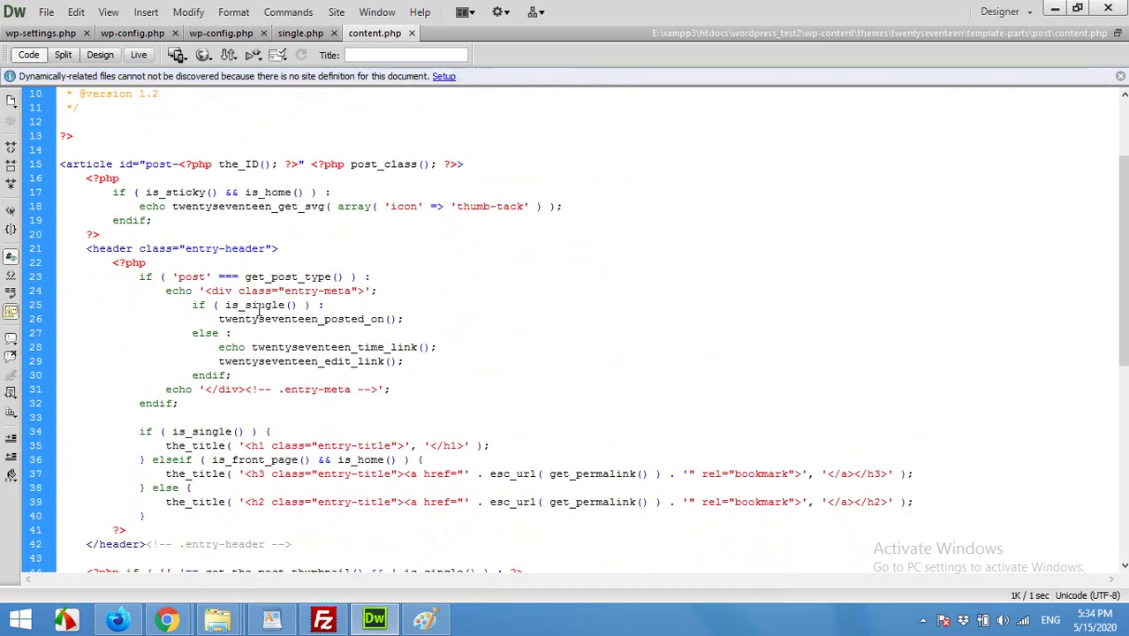
scroll(325, 358, "down", 2)
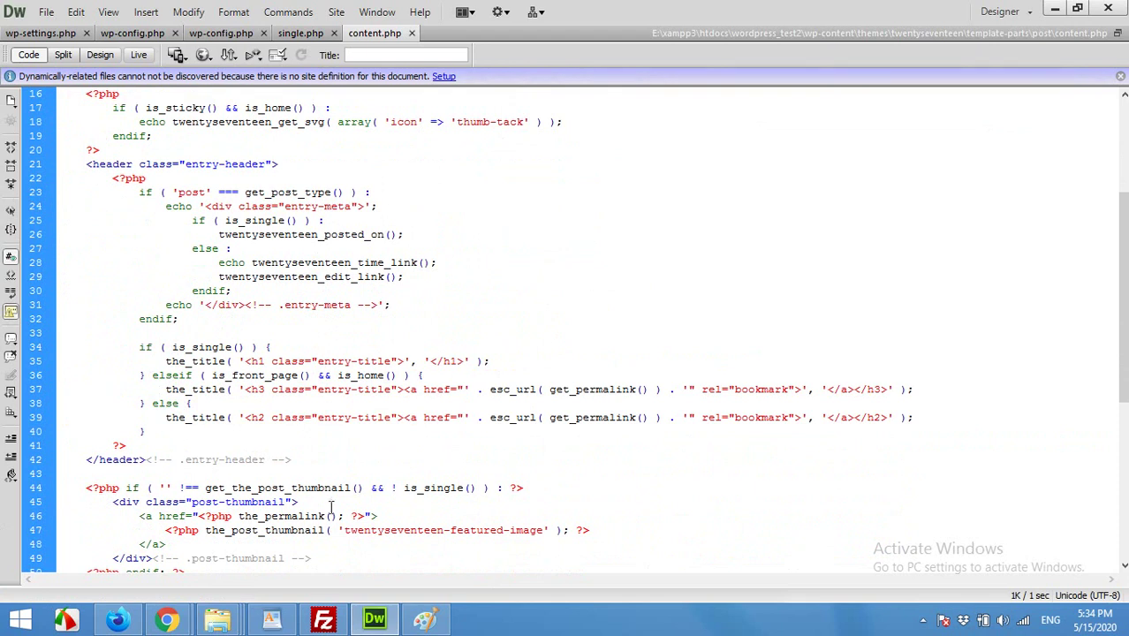
scroll(310, 506, "down", 1)
scroll(311, 506, "down", 1)
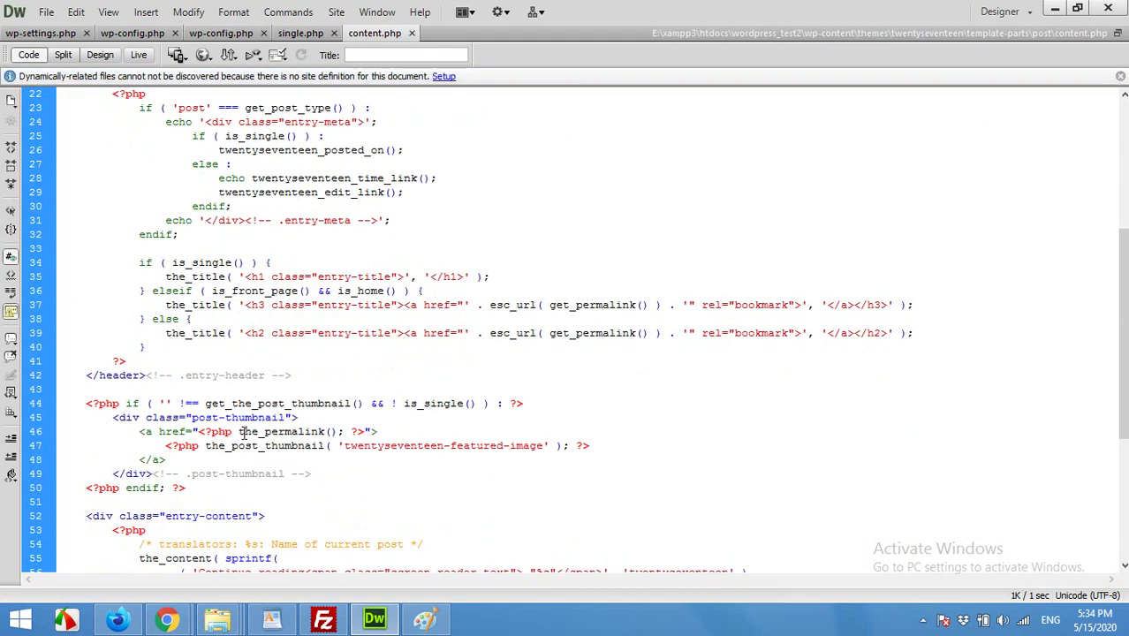
scroll(203, 473, "down", 1)
scroll(333, 435, "down", 3)
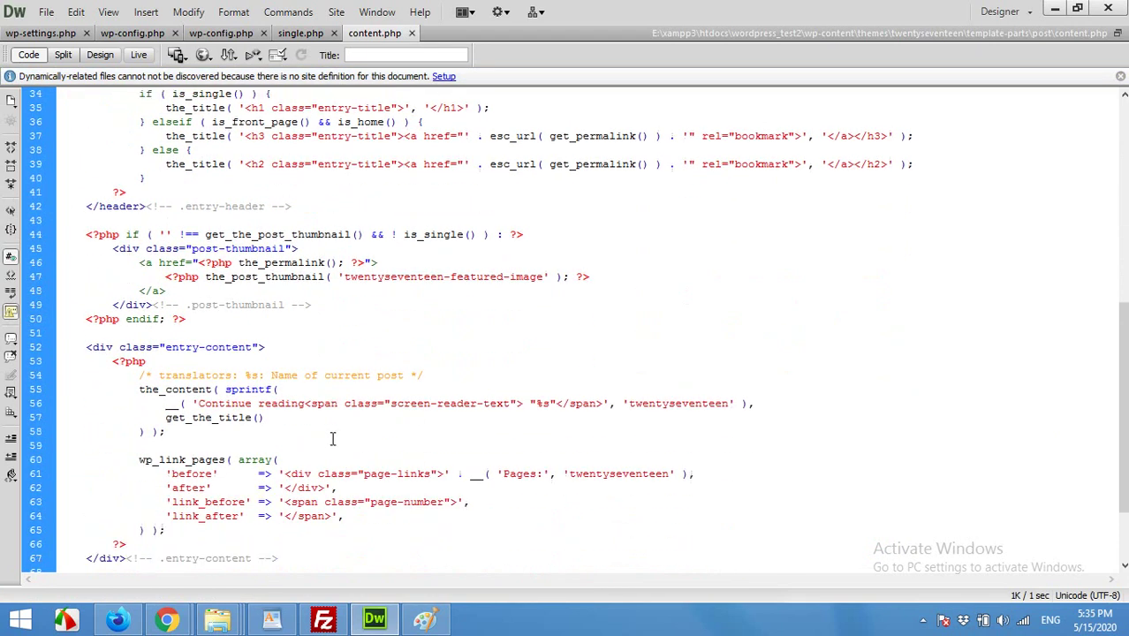
scroll(263, 447, "down", 3)
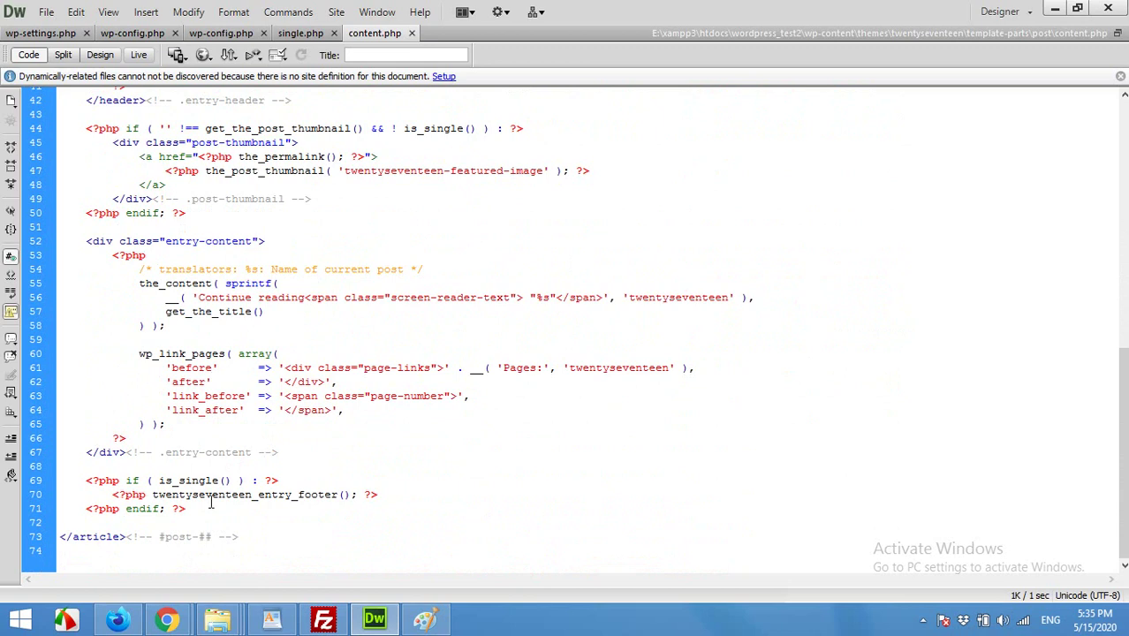
scroll(283, 493, "up", 10)
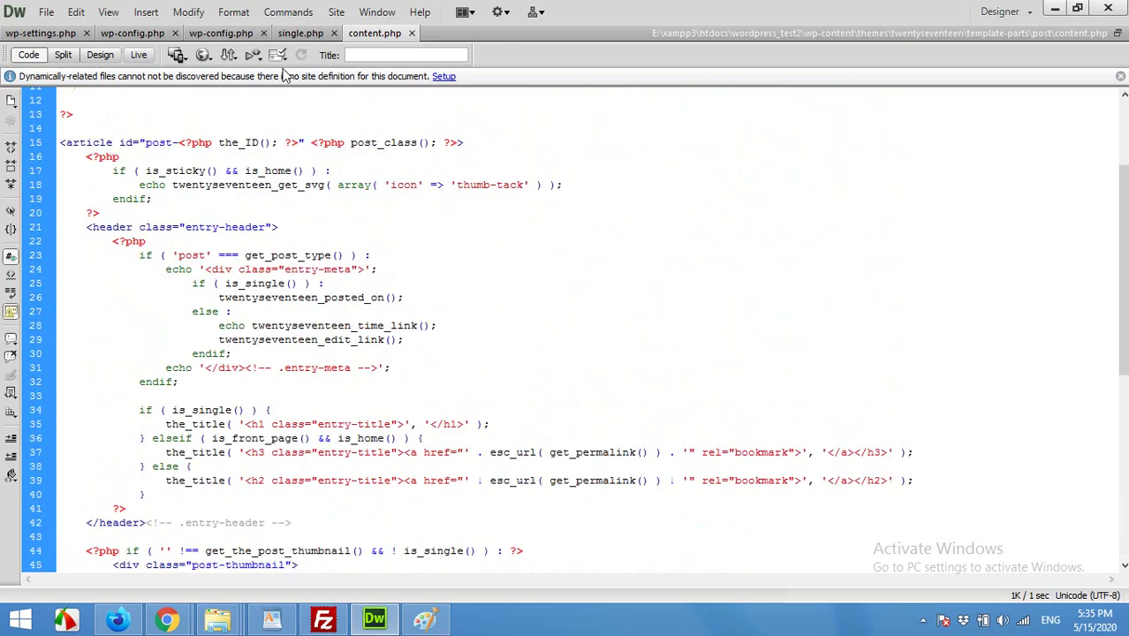
left_click(301, 33)
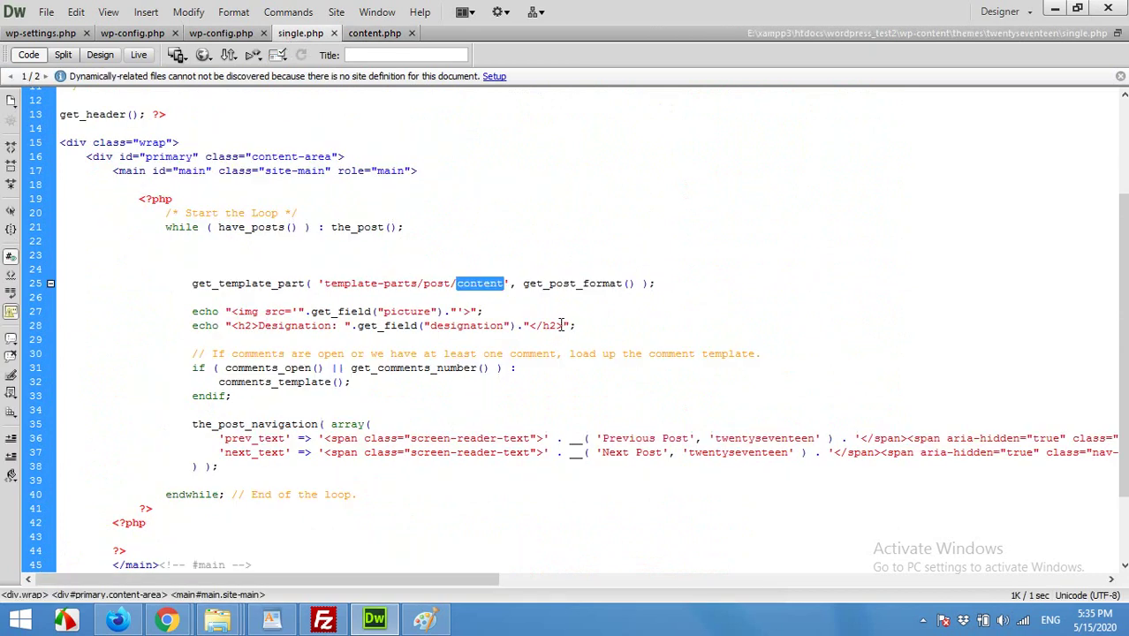
Step: Cut the picture and Designation echo lines out of single.php and save it
left_click_drag(560, 325, 193, 313)
right_click(195, 318)
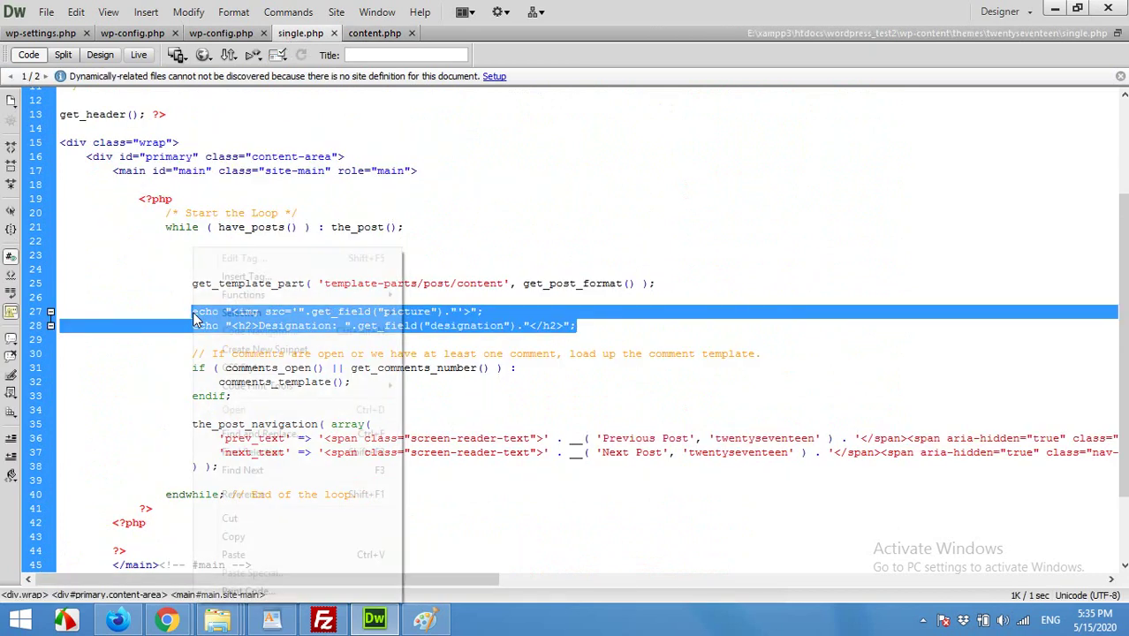
left_click(253, 516)
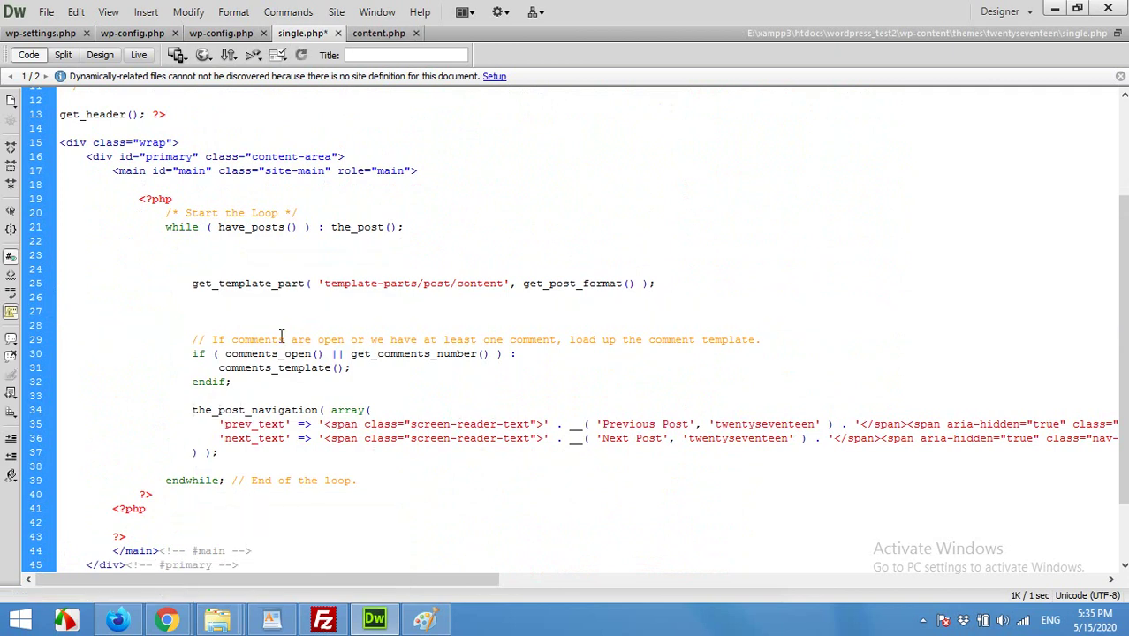
key("ctrl+s")
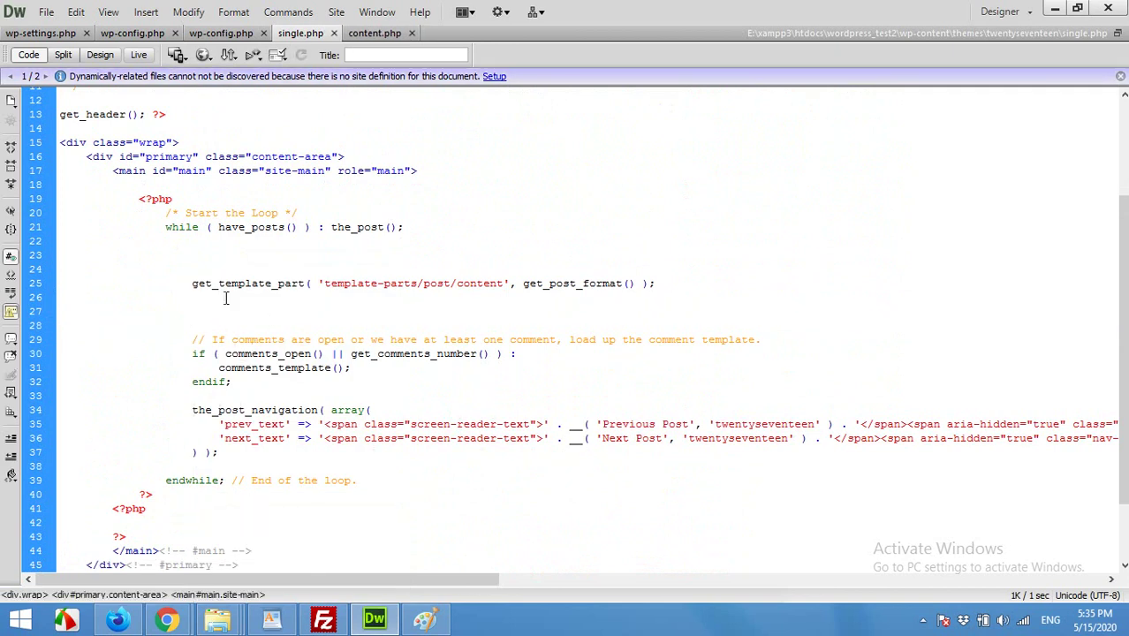
Step: Paste the two echo lines after the title block in content.php, align them, and save
left_click(367, 40)
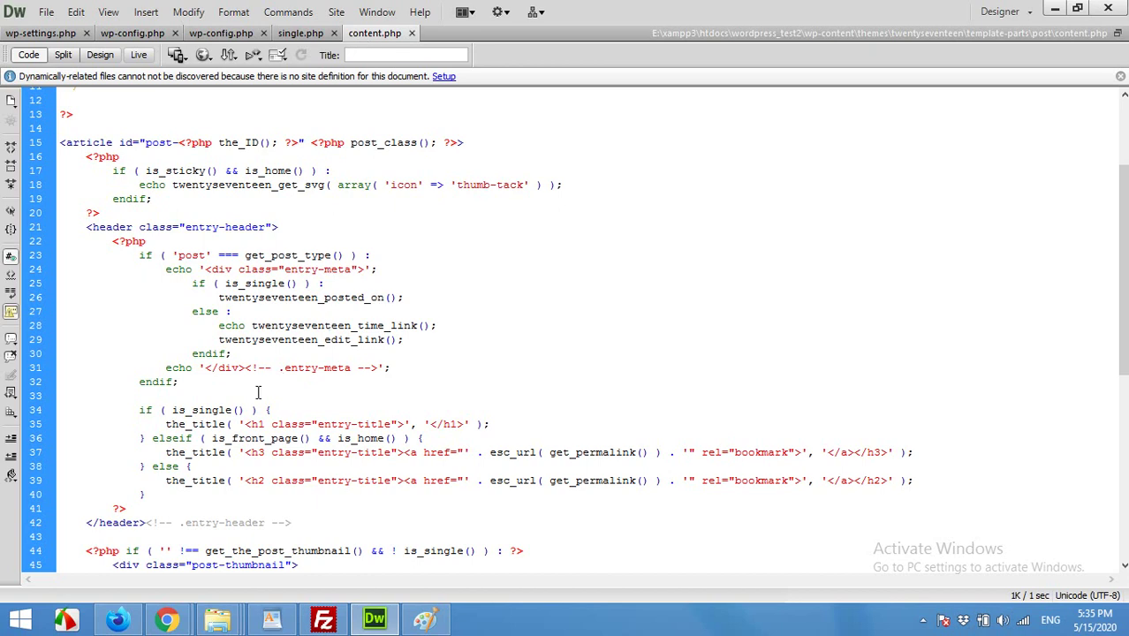
scroll(258, 392, "down", 2)
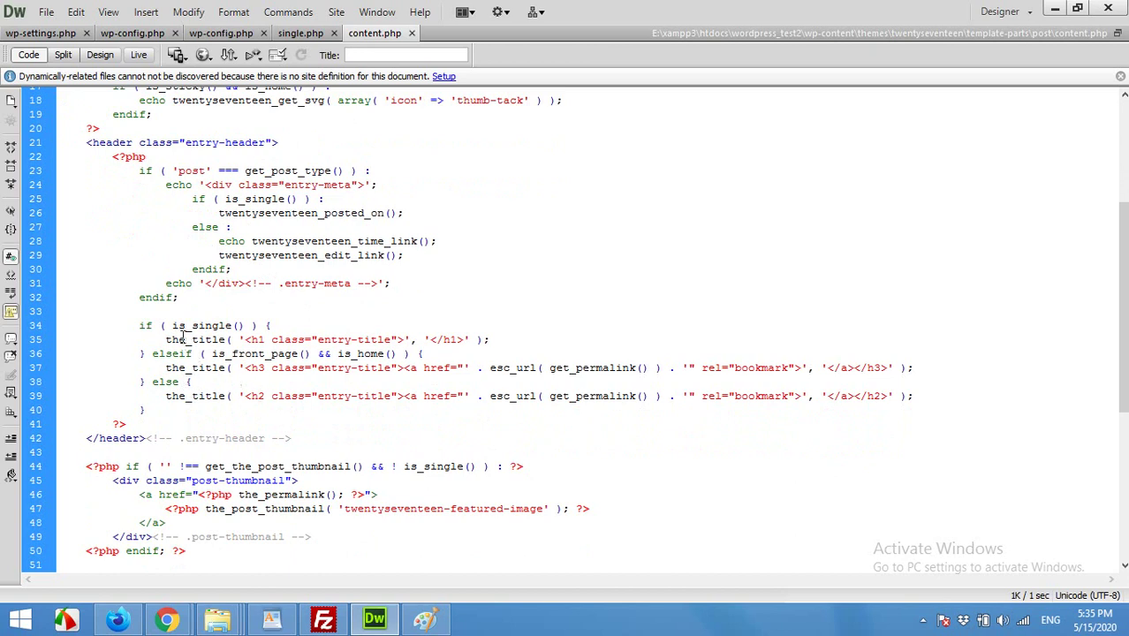
left_click(156, 409)
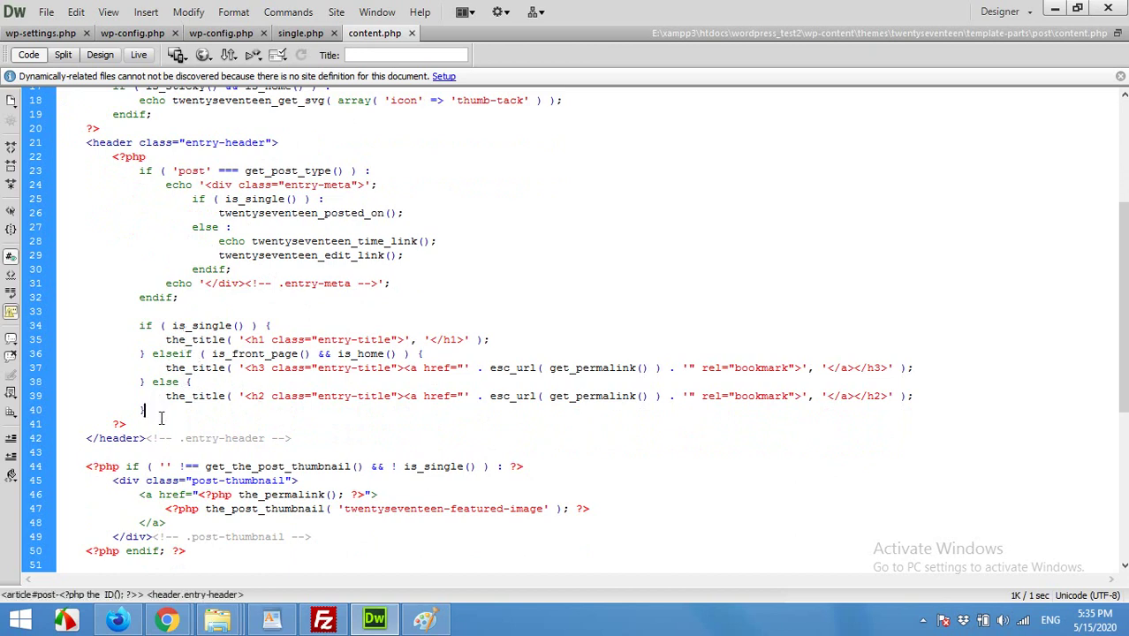
key("Return")
key("Return")
key("ctrl+v")
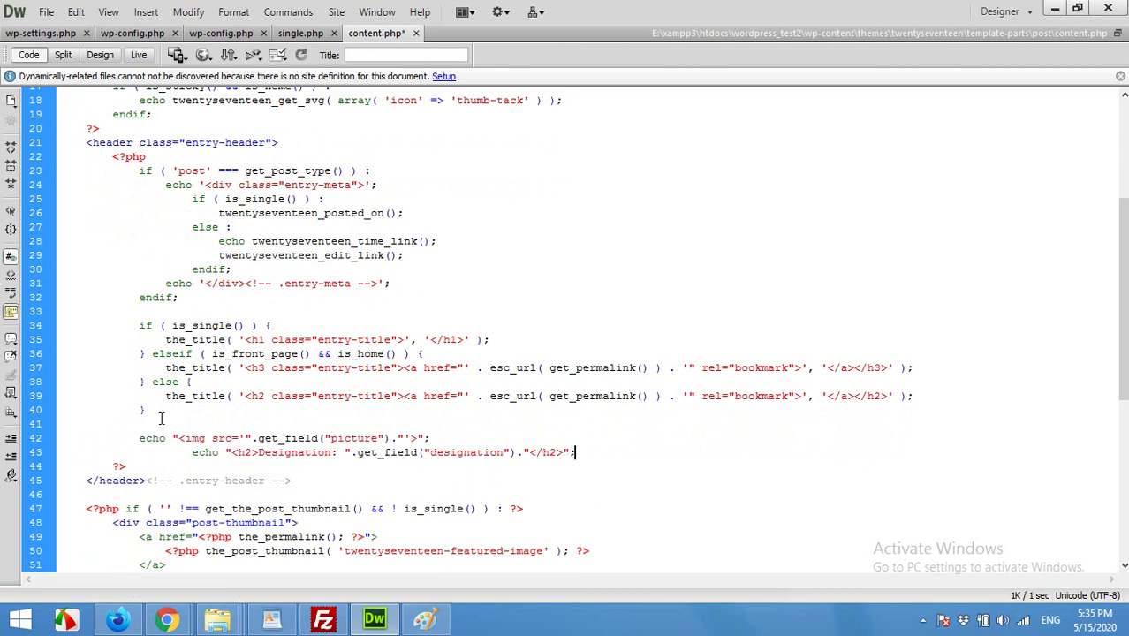
key("Tab")
key("BackSpace")
key("BackSpace")
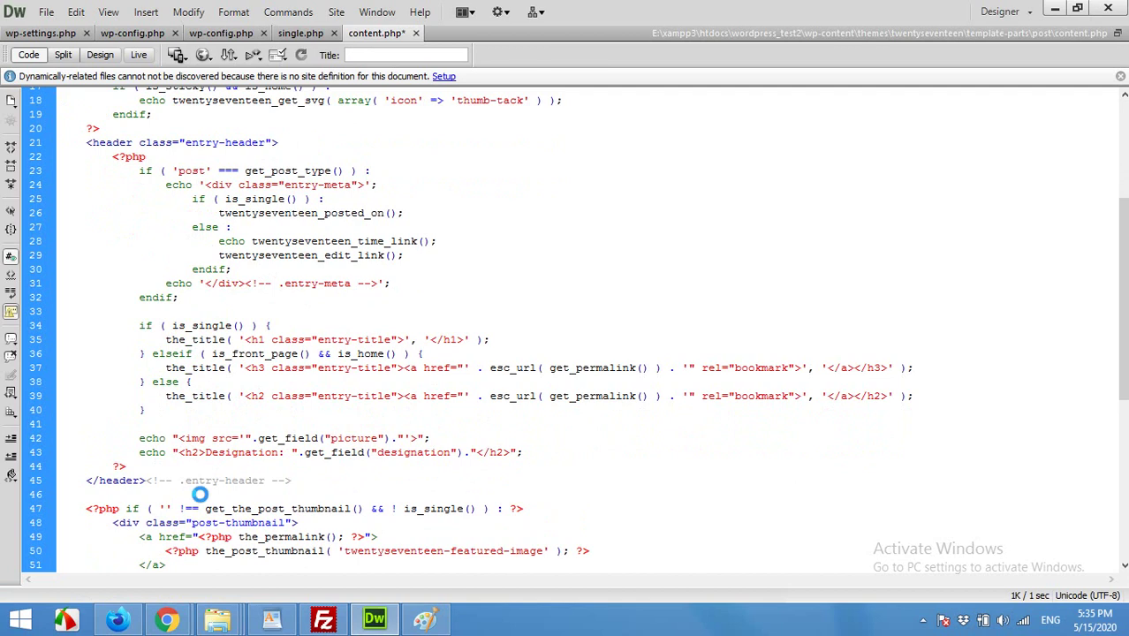
key("ctrl+s")
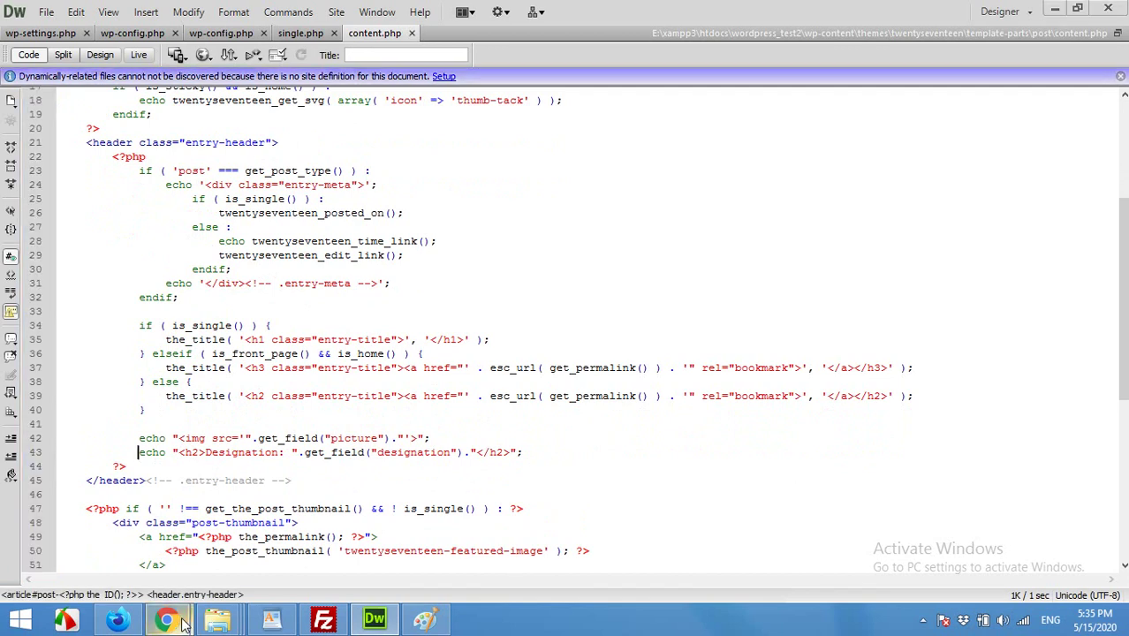
Step: Reload the post and check the photo and Designation: General Manager now sit under the title
mouse_move(167, 619)
left_click(176, 543)
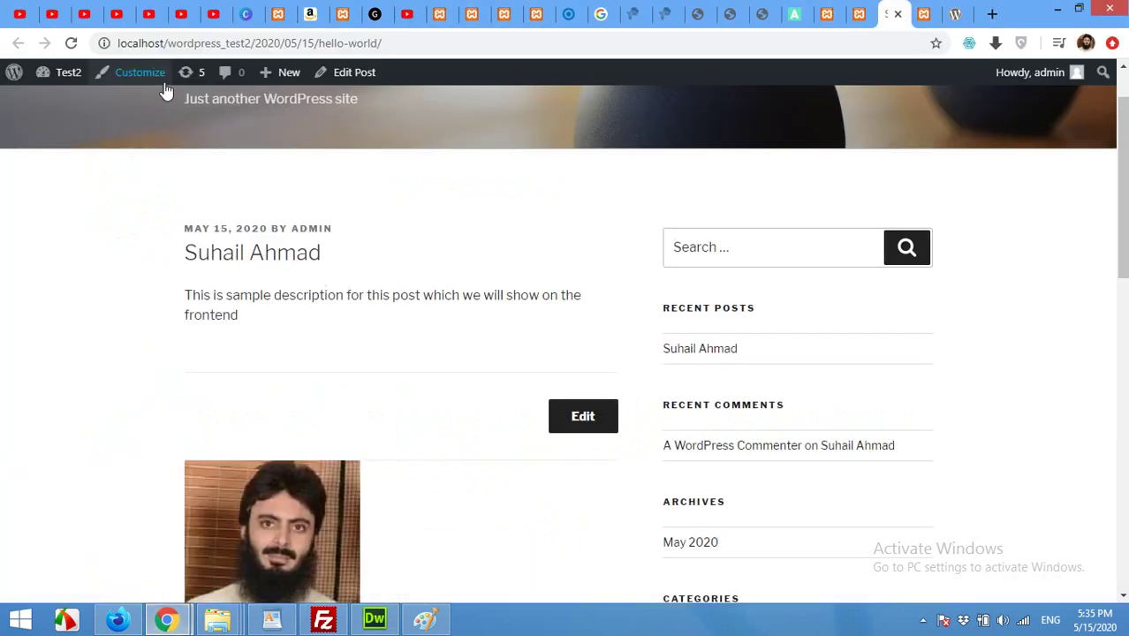
left_click(71, 43)
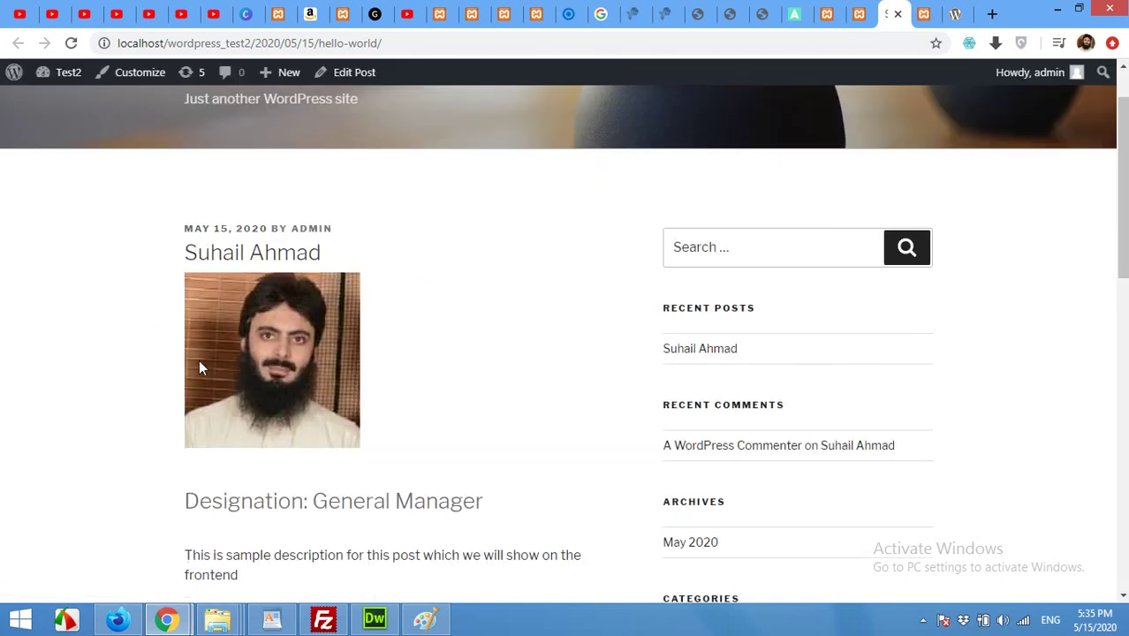
scroll(207, 495, "down", 1)
scroll(260, 408, "up", 3)
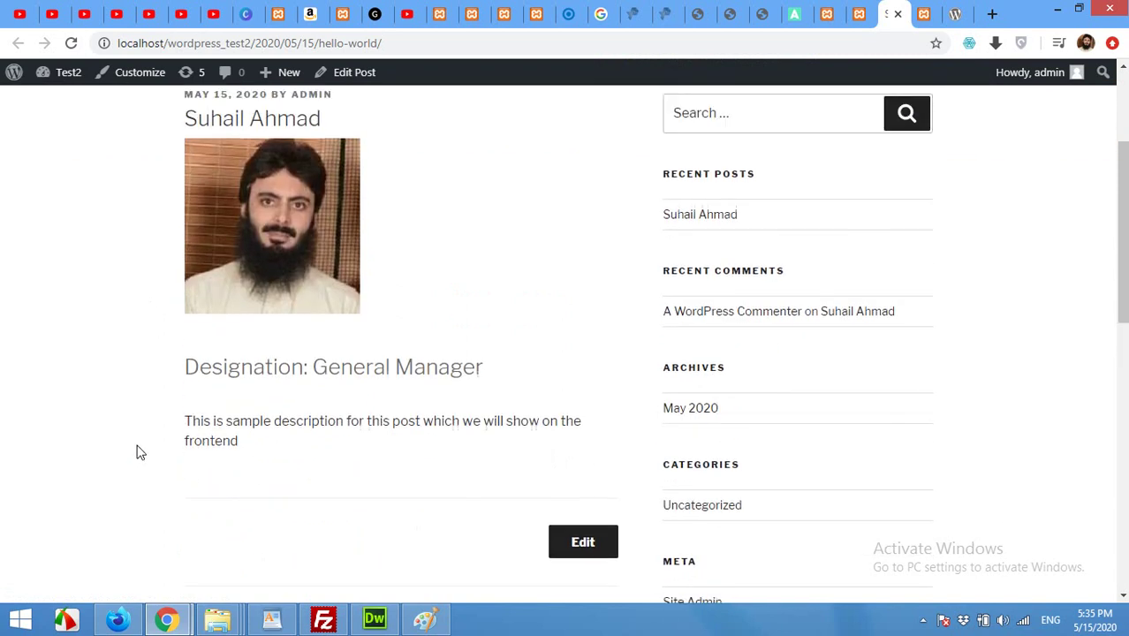
scroll(104, 458, "up", 1)
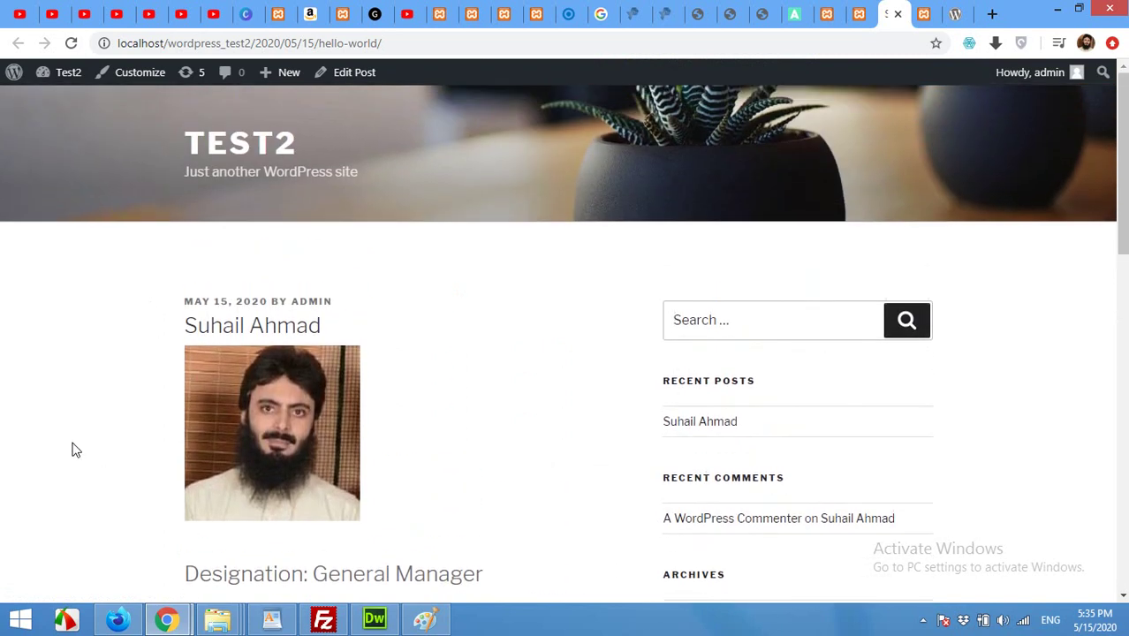